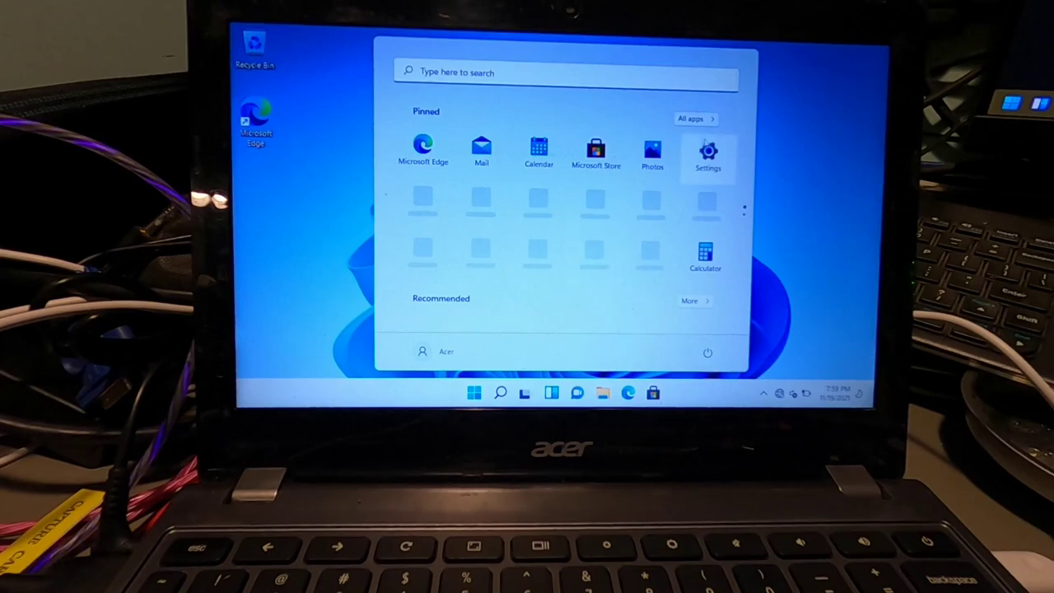
Step: Open Settings in a maximized window and go to the About page of the System section
left_click(708, 153)
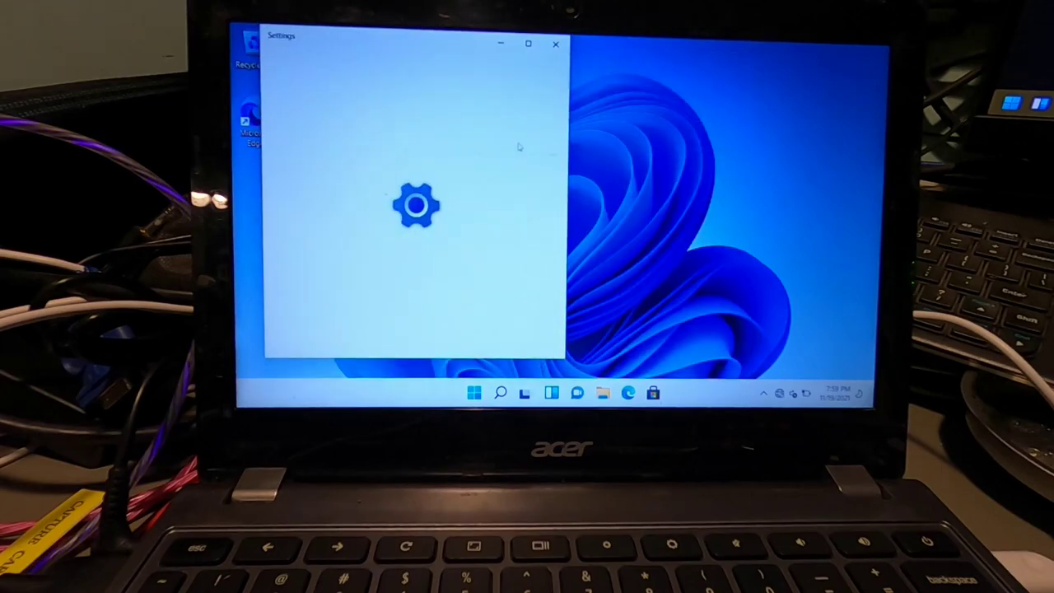
left_click(528, 42)
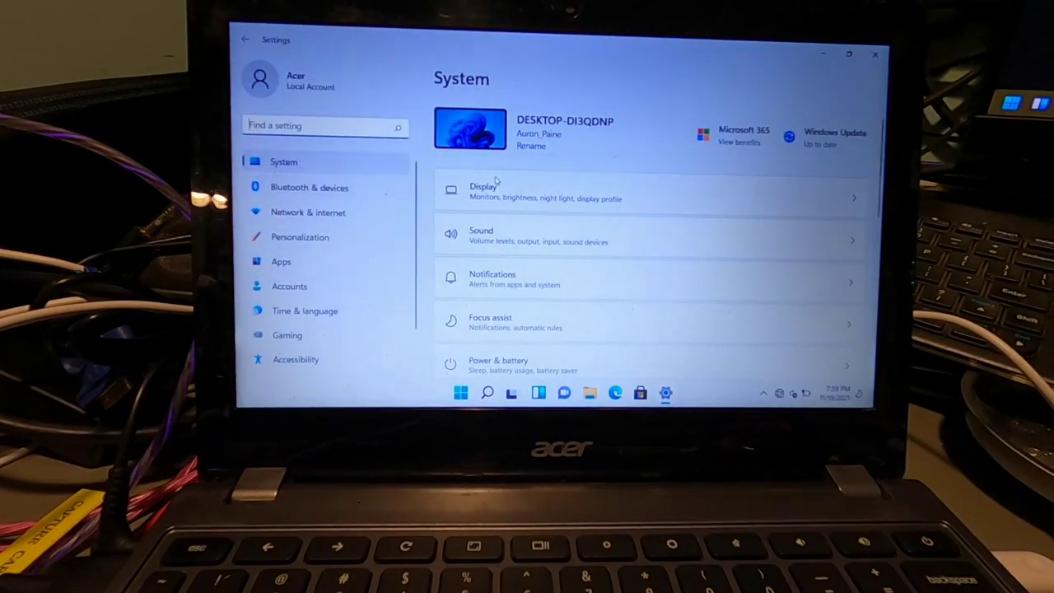
scroll(497, 181, "down", 5)
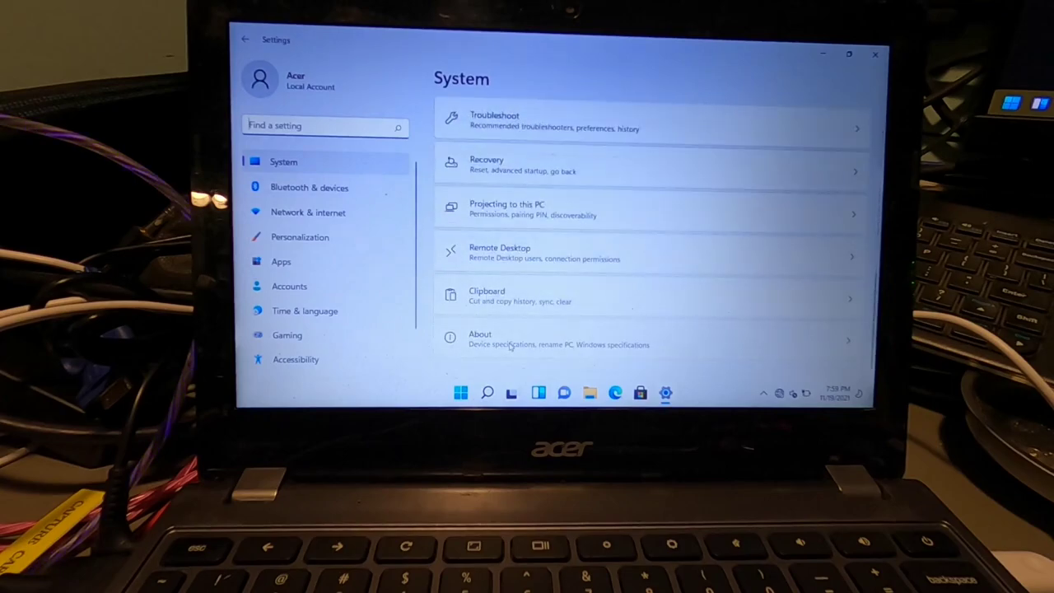
left_click(509, 346)
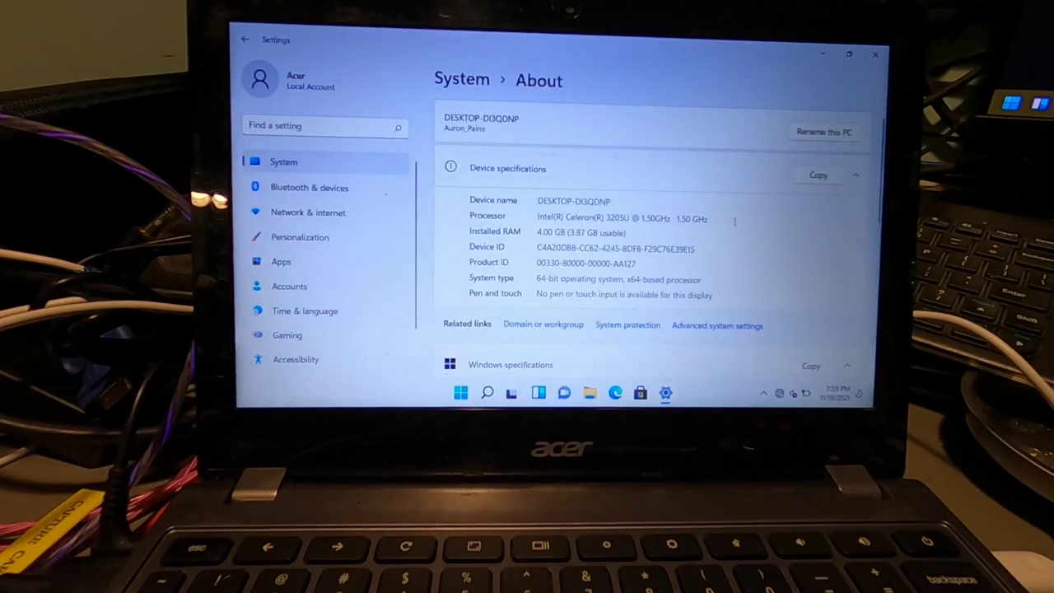
Step: Examine the device specifications, Windows specifications and related settings on the About page
scroll(731, 199, "down", 1)
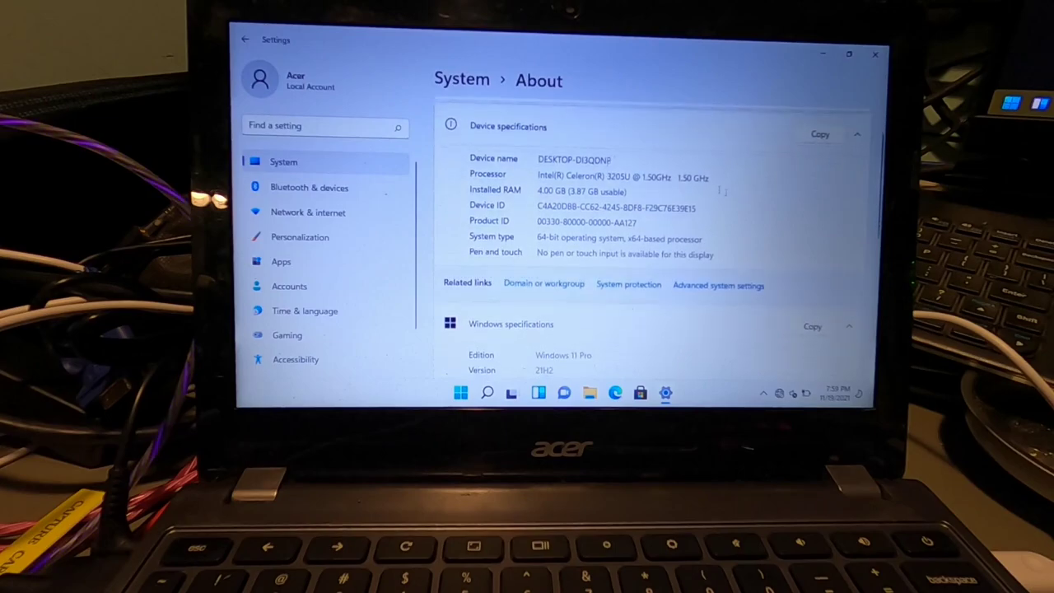
scroll(756, 207, "down", 4)
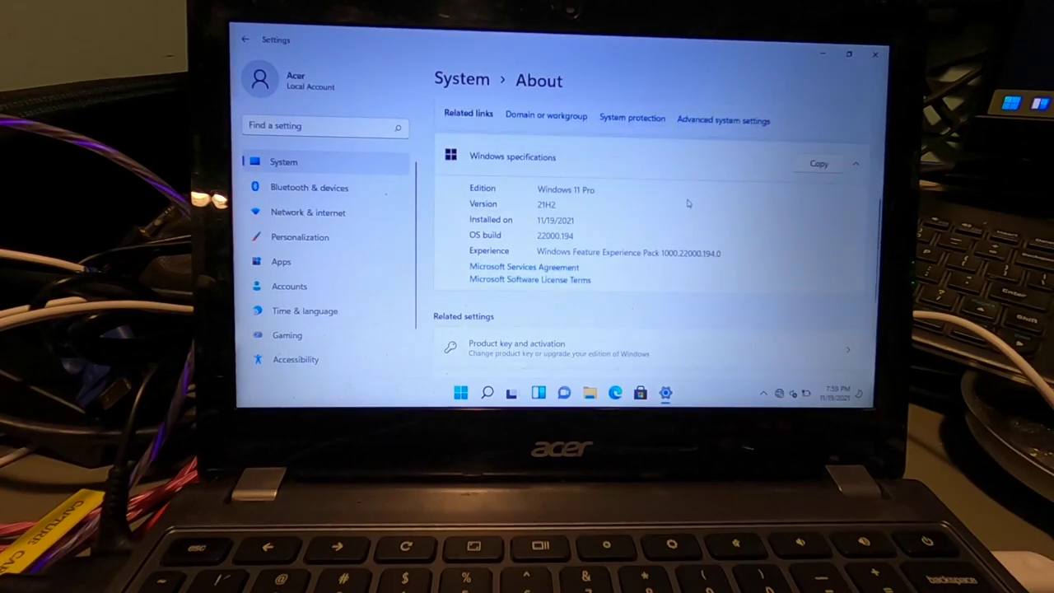
scroll(697, 196, "down", 3)
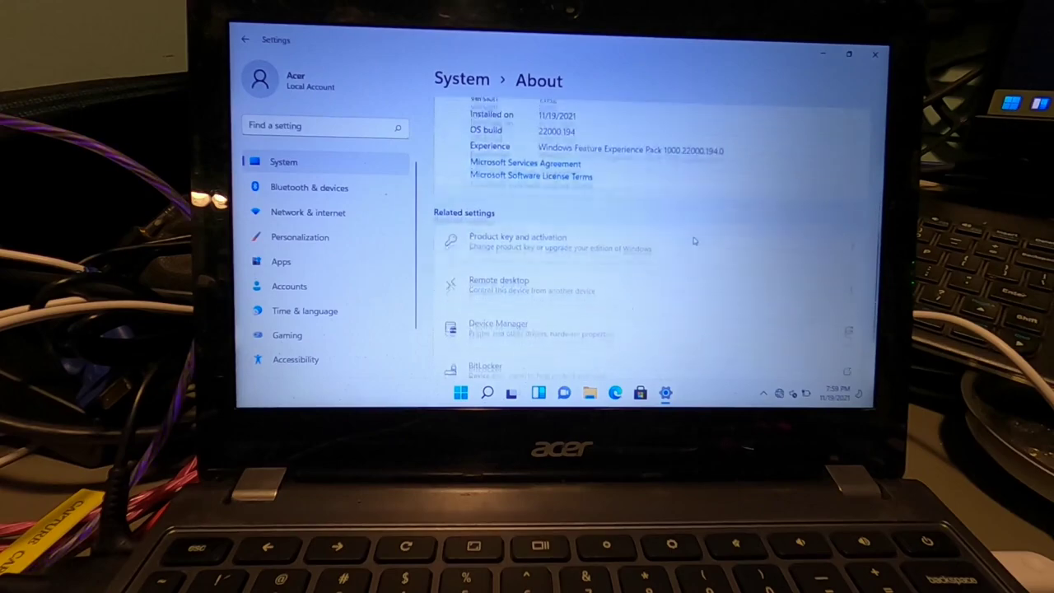
scroll(705, 278, "down", 1)
scroll(705, 280, "up", 8)
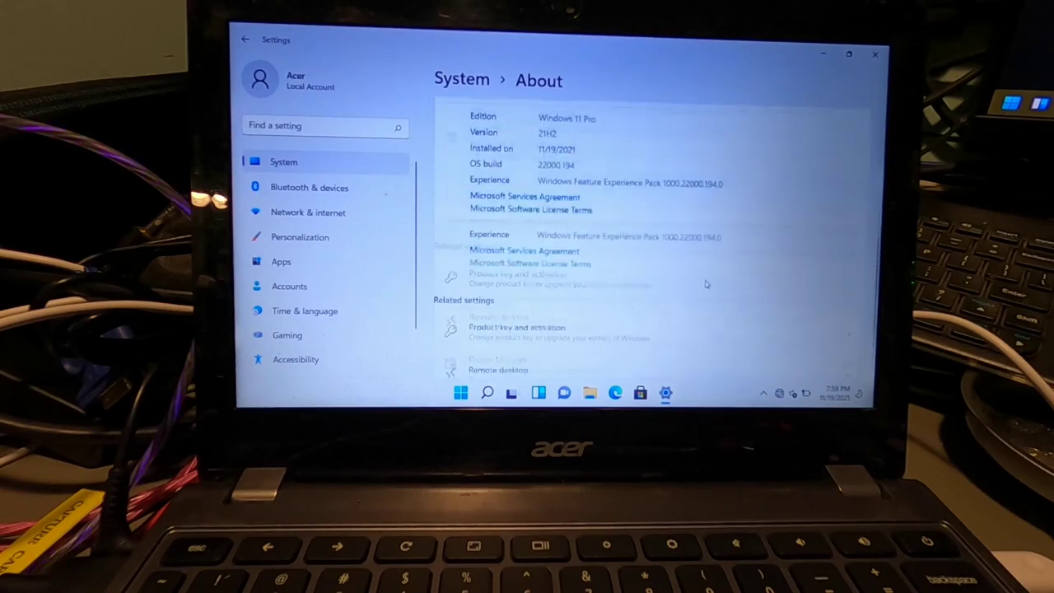
scroll(705, 284, "down", 1)
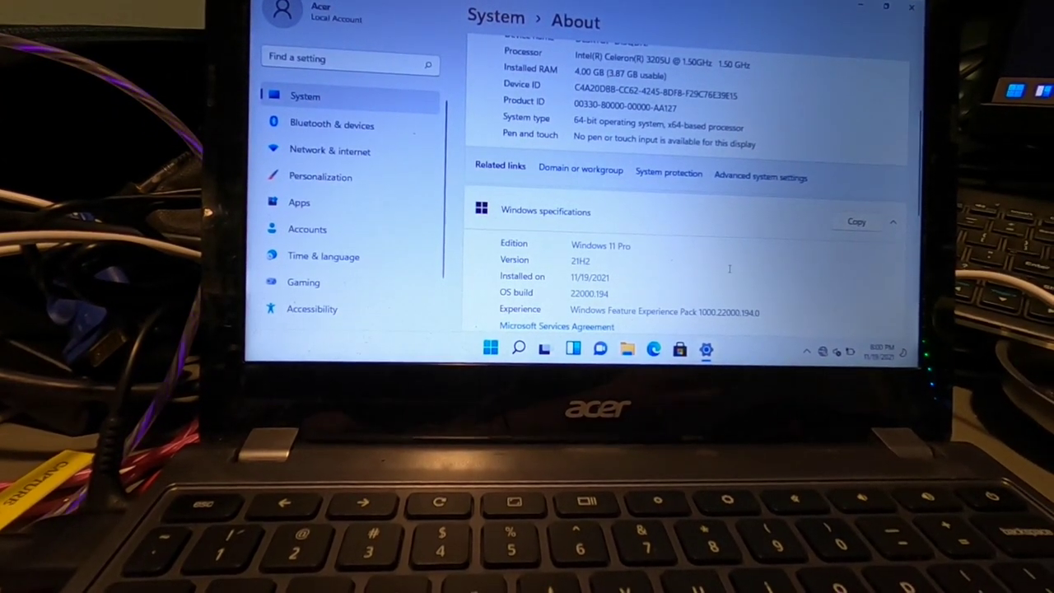
left_click(491, 350)
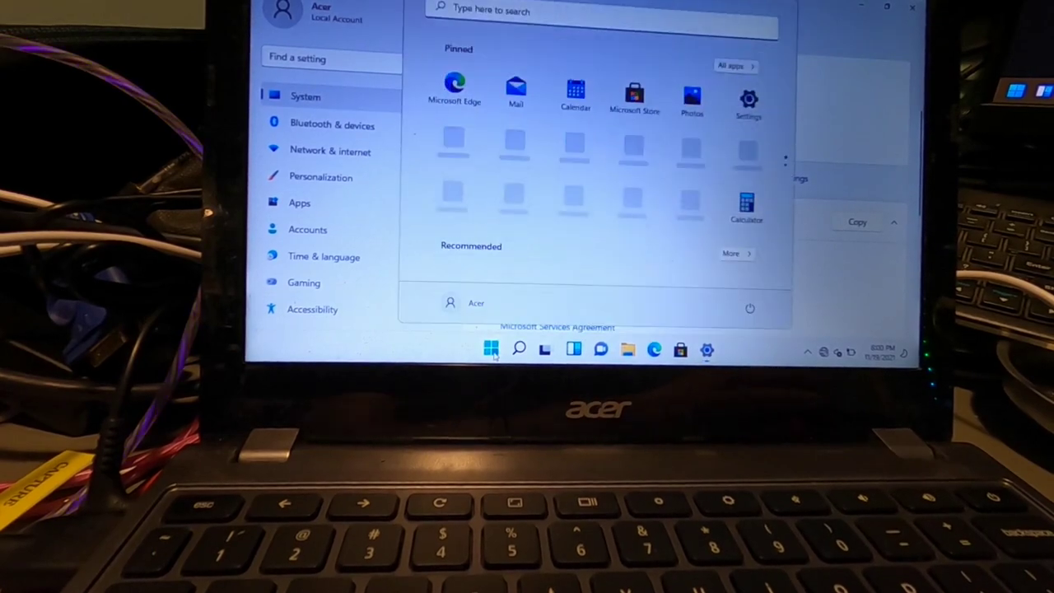
left_click(730, 67)
scroll(609, 140, "down", 5)
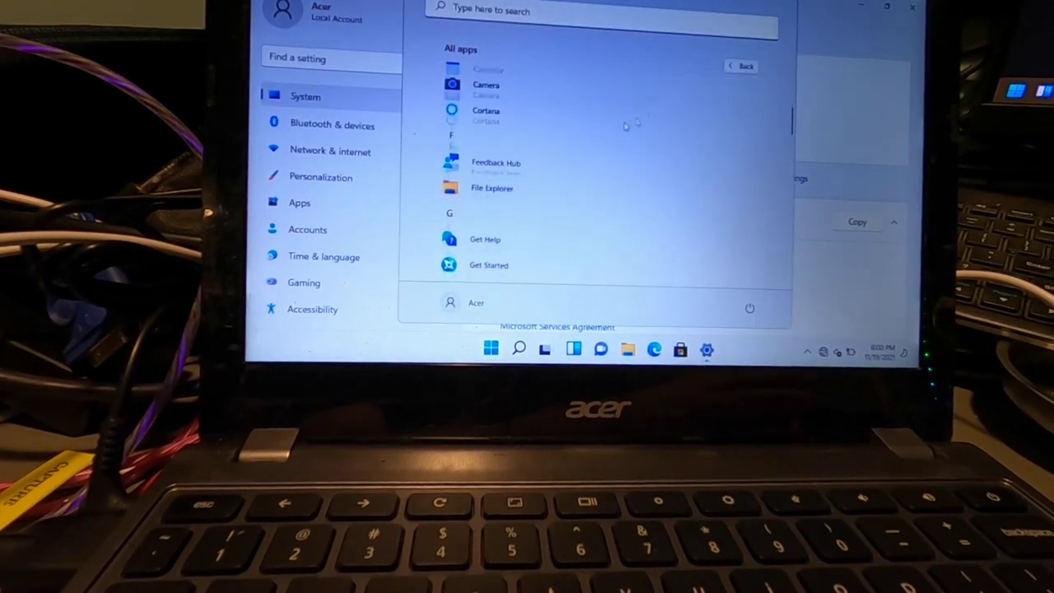
scroll(581, 159, "down", 5)
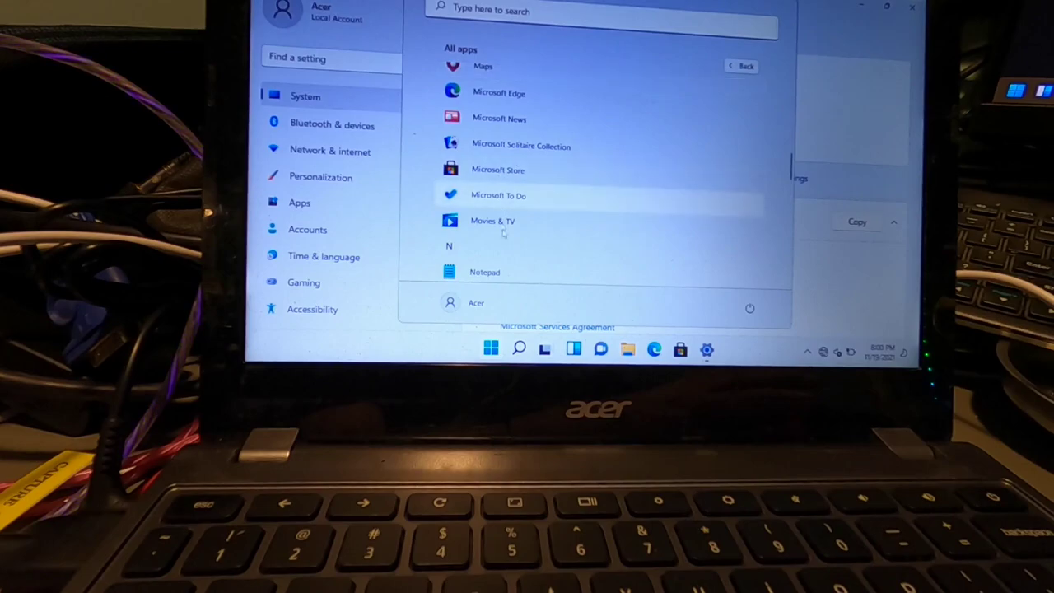
right_click(522, 183)
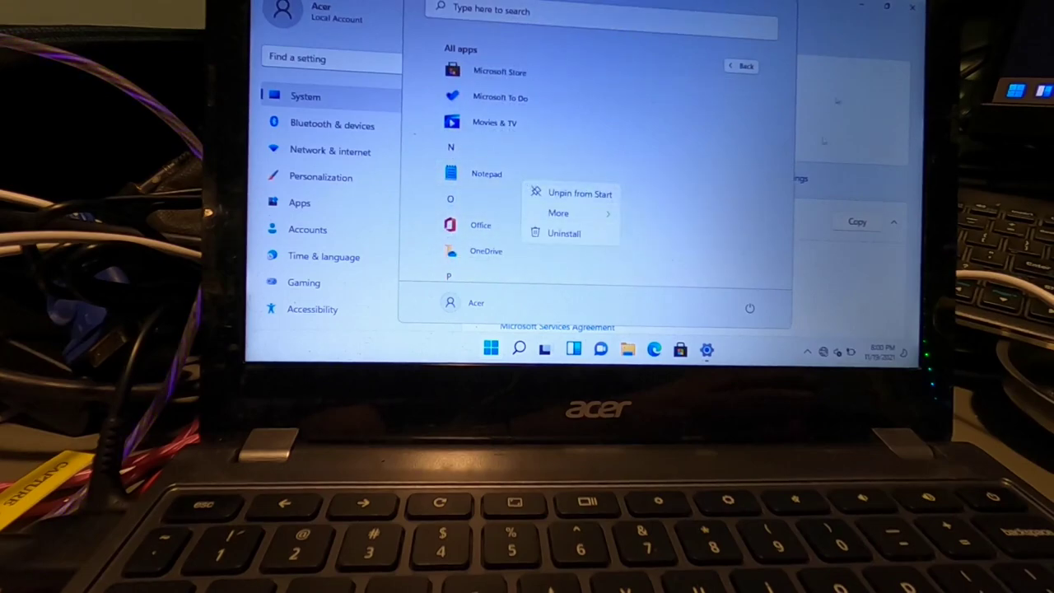
left_click(747, 68)
left_click(745, 67)
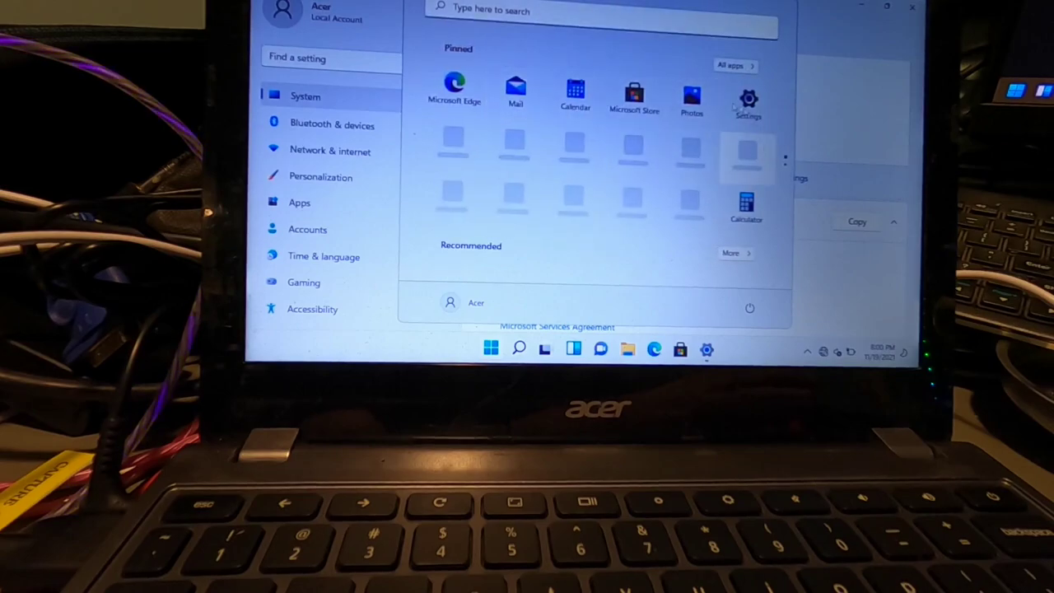
Step: Search for notepad and launch the Notepad app
left_click(529, 10)
type("notepad")
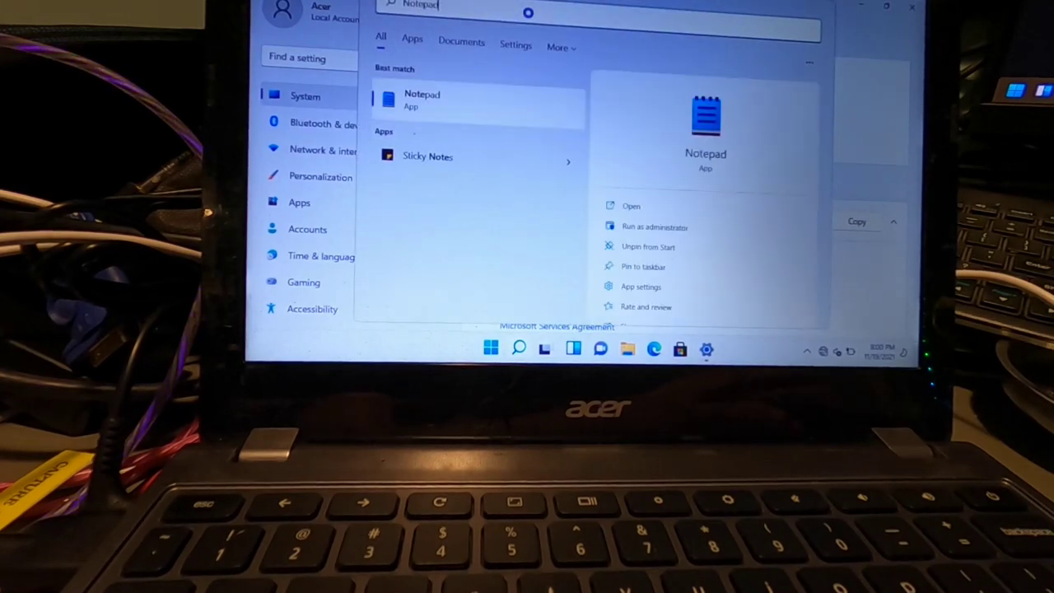
key("Return")
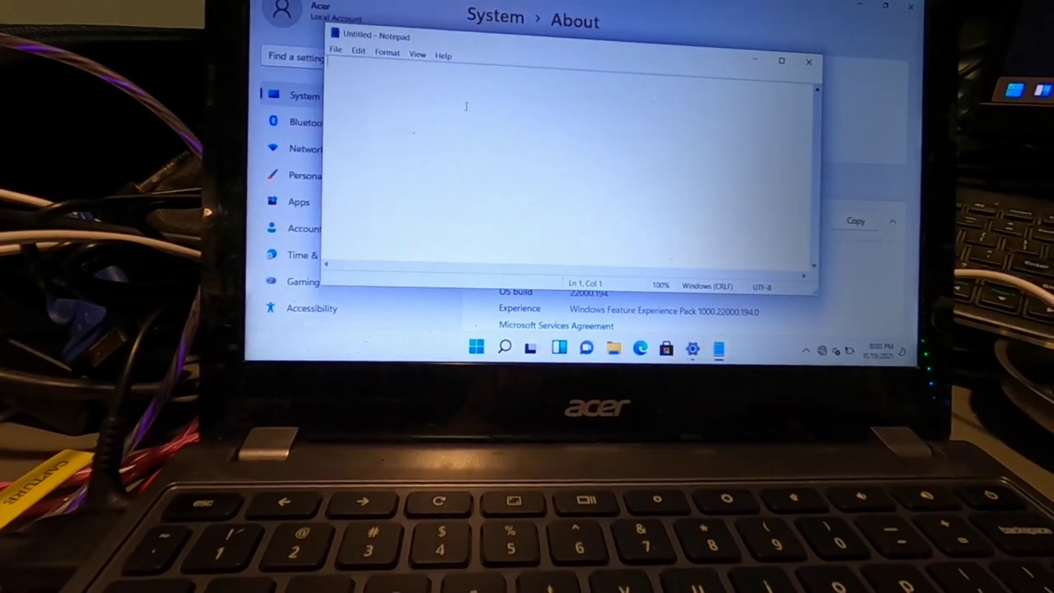
Step: Enter a long run of random lowercase letters in the blank Notepad document to test the keyboard
type("weiufweiugfdwegfiwgic")
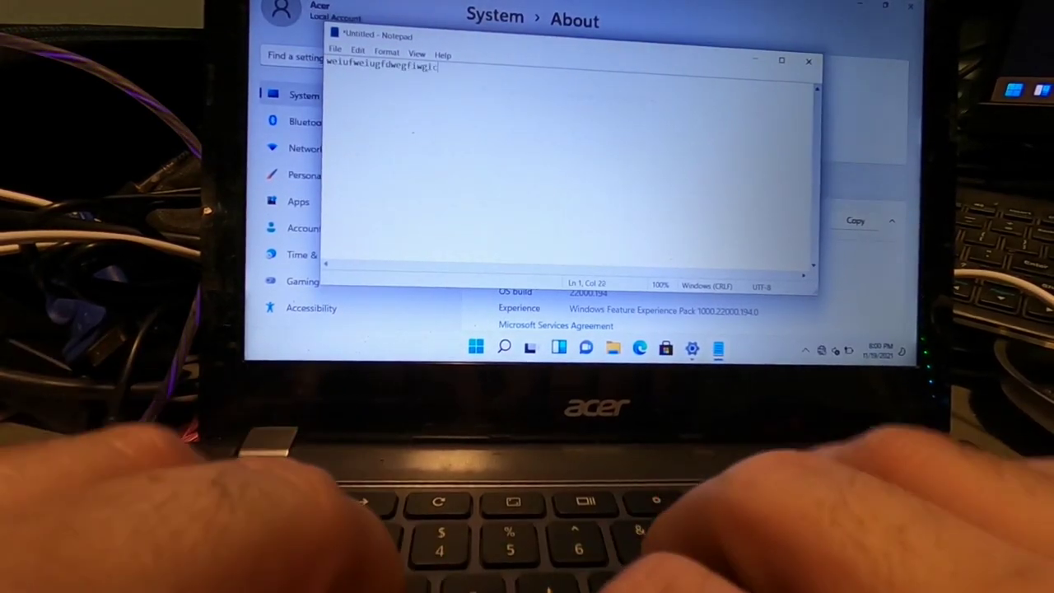
type("gasiugcsauygkvsdcvydsucygdiuwgiushalcisuagciug")
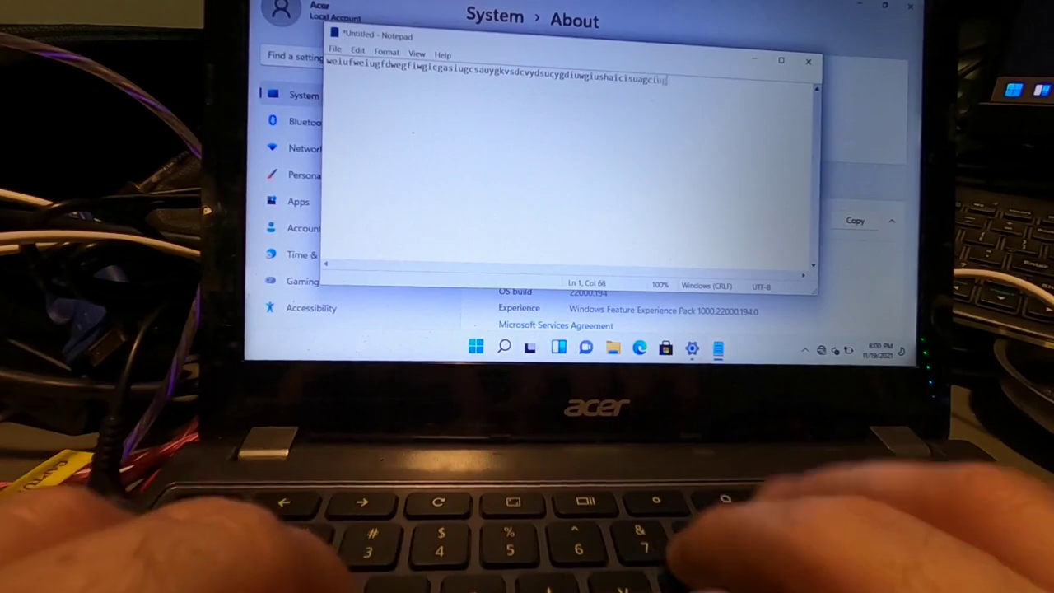
type("saiguf")
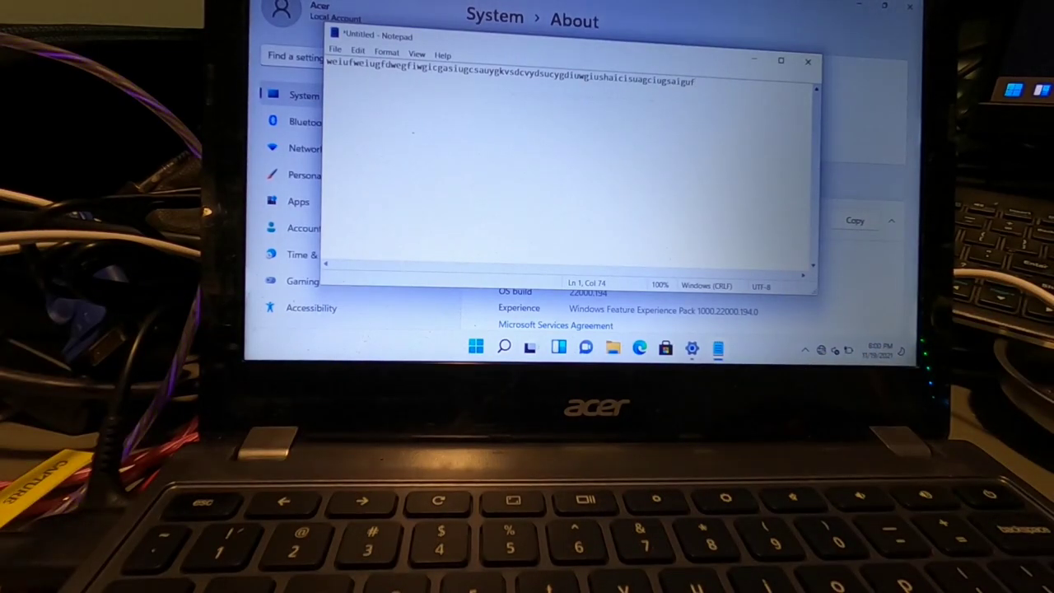
Step: Delete the random letters from the end of the Notepad line, keeping only "weiufwei"
key("BackSpace")
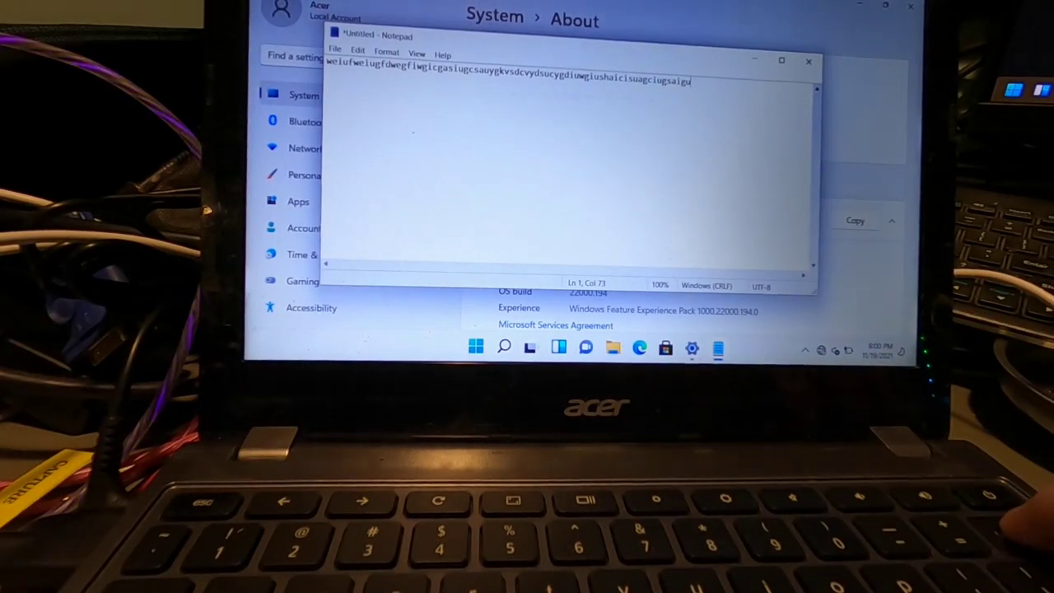
key("BackSpace")
key("BackSpace")
key("BackSpace")
key("BackSpace")
key("BackSpace")
key("BackSpace")
key("BackSpace")
key("BackSpace")
key("BackSpace")
key("BackSpace")
key("BackSpace")
key("BackSpace")
key("BackSpace")
key("BackSpace")
key("BackSpace")
key("BackSpace")
key("BackSpace")
key("BackSpace")
key("BackSpace")
key("BackSpace")
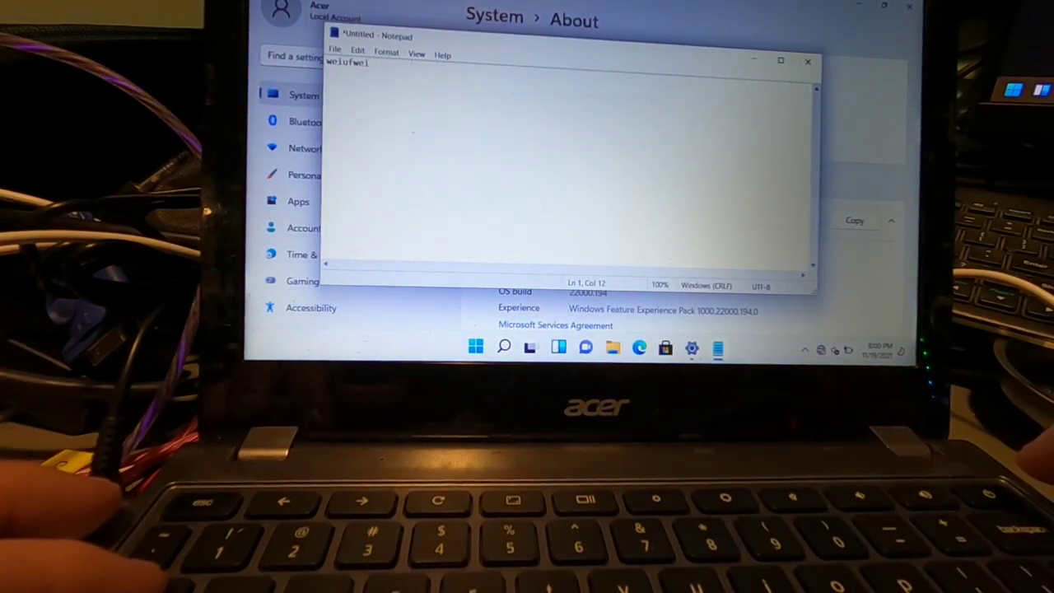
Step: Open and close the Start menu repeatedly over the Notepad window
key("super")
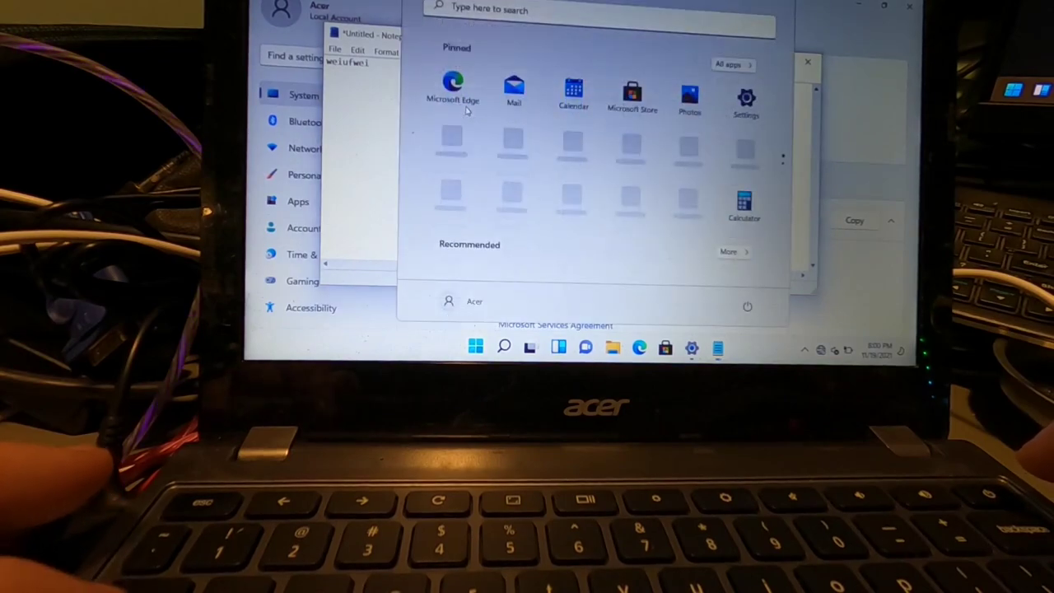
key("super")
key("super")
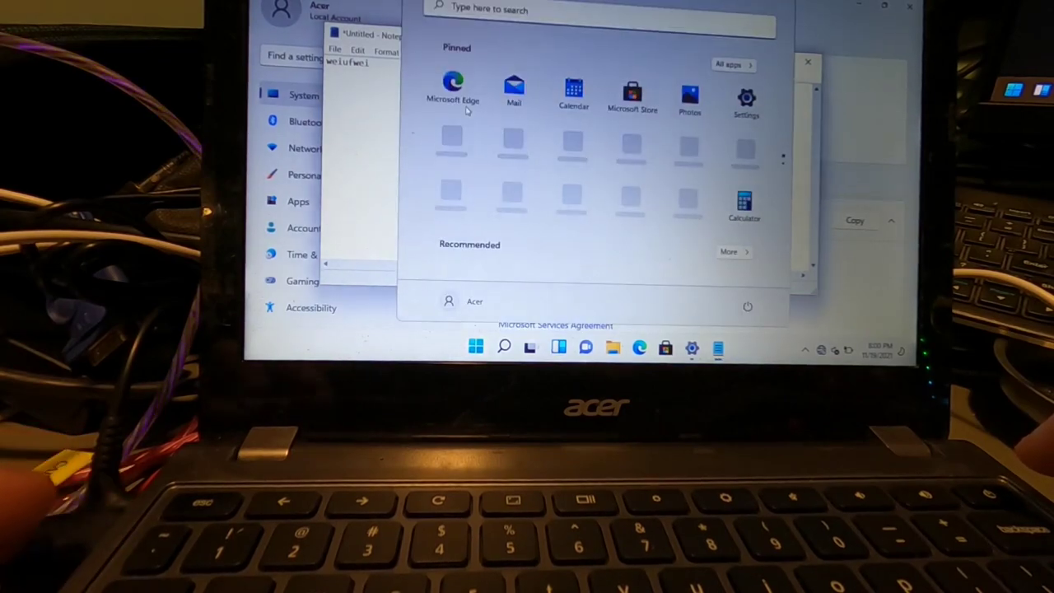
key("super")
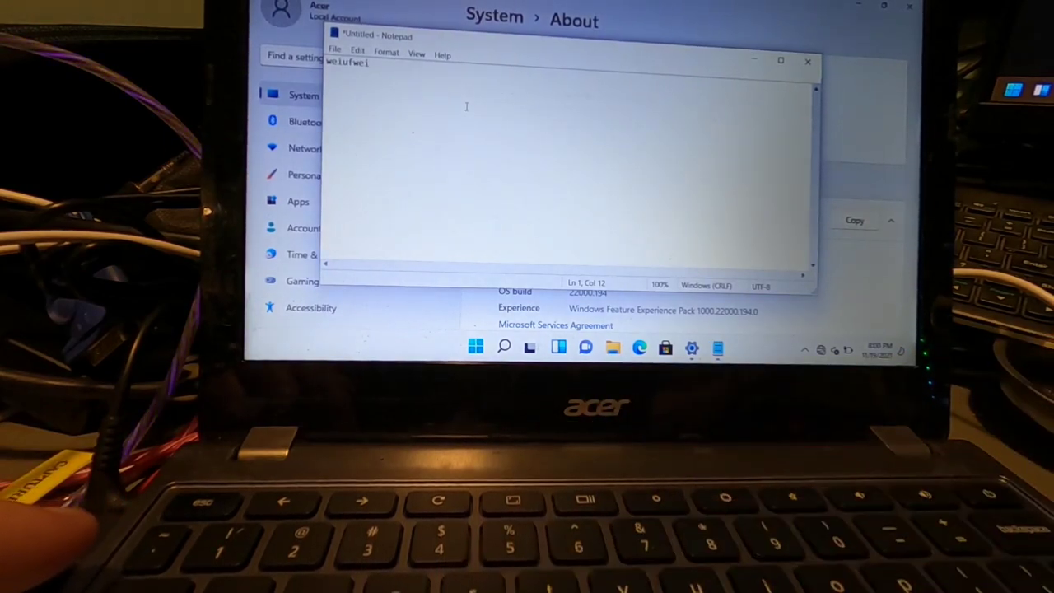
Step: Add the capital letters "UYFDUYTFUFUFYUFYU" to the first line, one character before its end
key("Left")
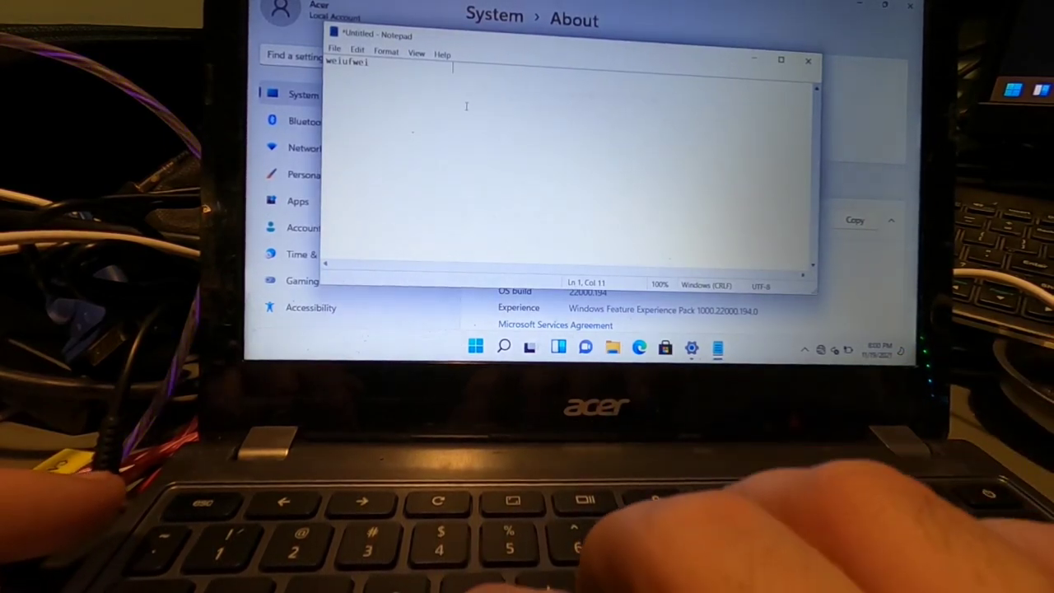
type("UYFDUYTFUFUFYUFYU")
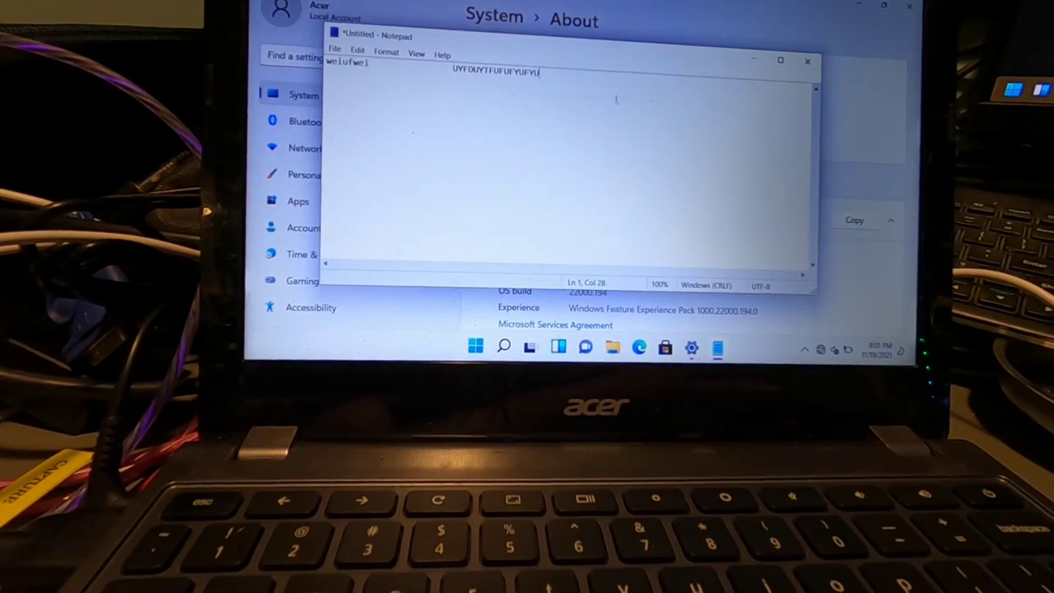
Step: Close Notepad without saving the changes and close the Settings window
left_click(807, 62)
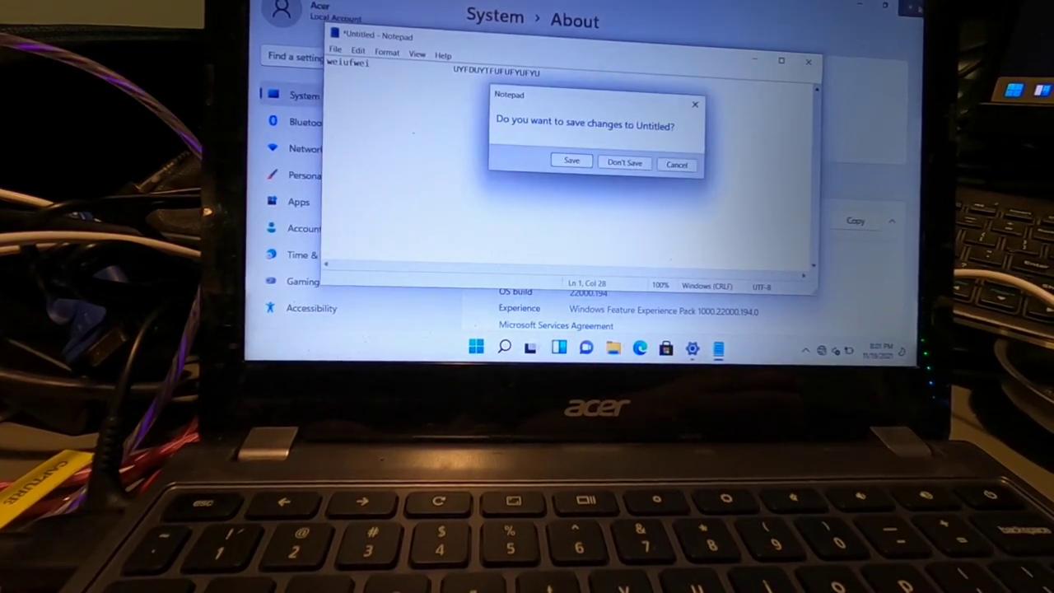
left_click(622, 163)
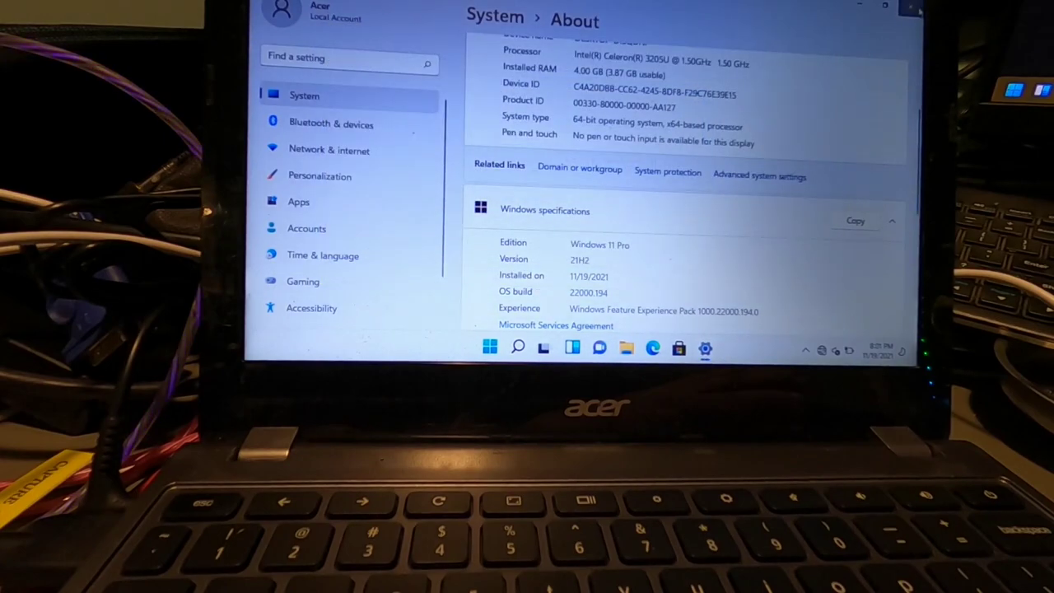
left_click(909, 7)
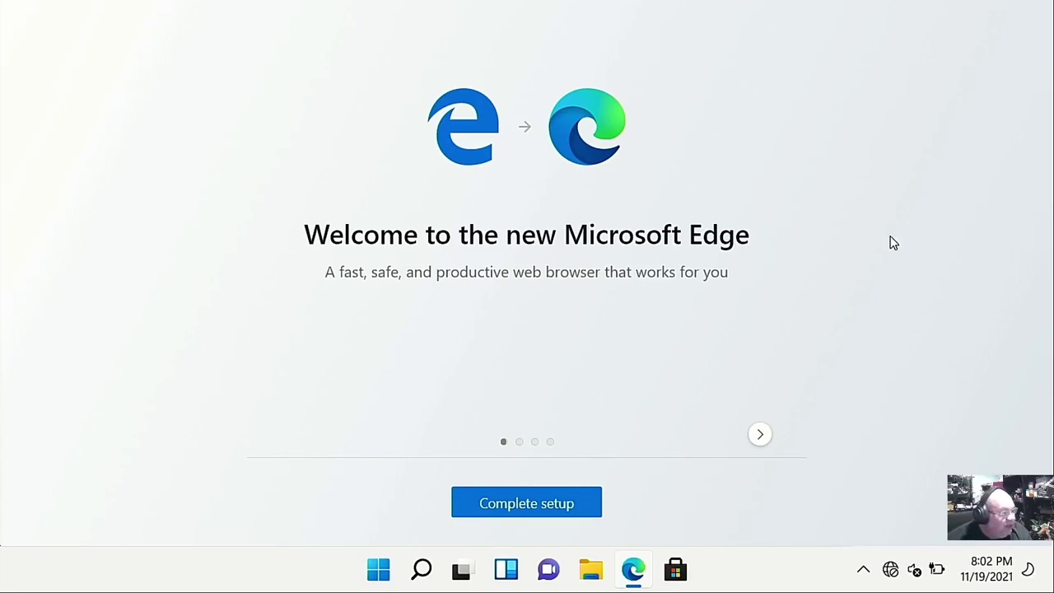
Step: In Microsoft Edge, complete the first-run setup with the Inspirational new tab layout and without signing in
left_click(531, 511)
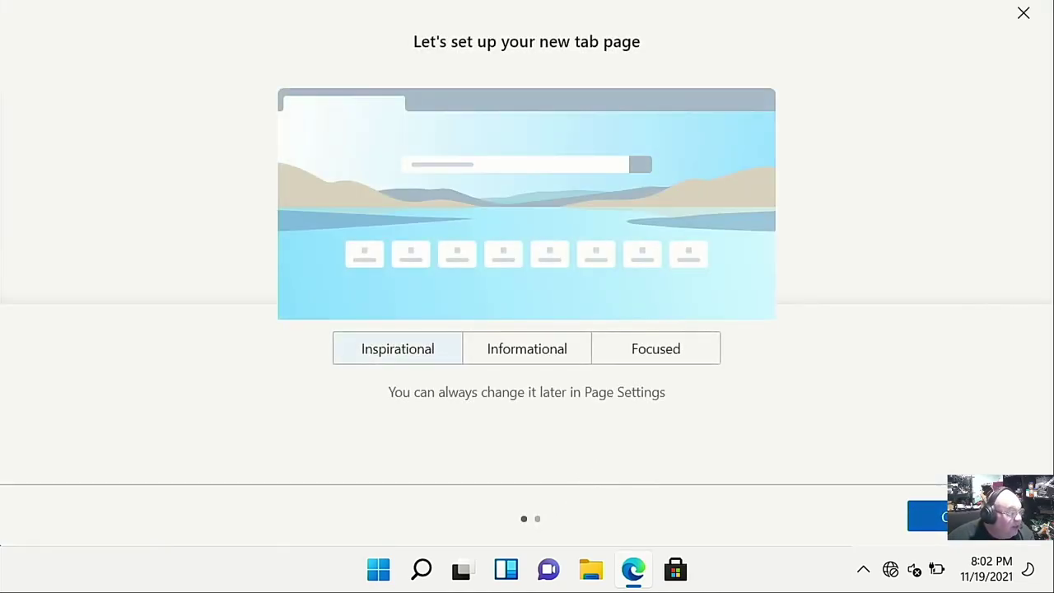
left_click(938, 516)
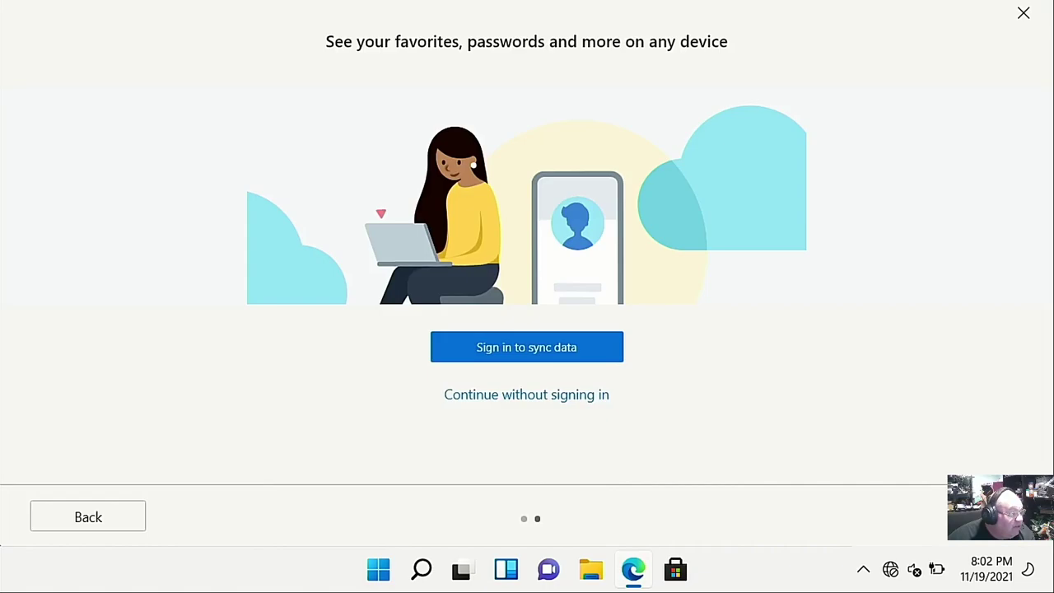
left_click(527, 395)
left_click(1033, 14)
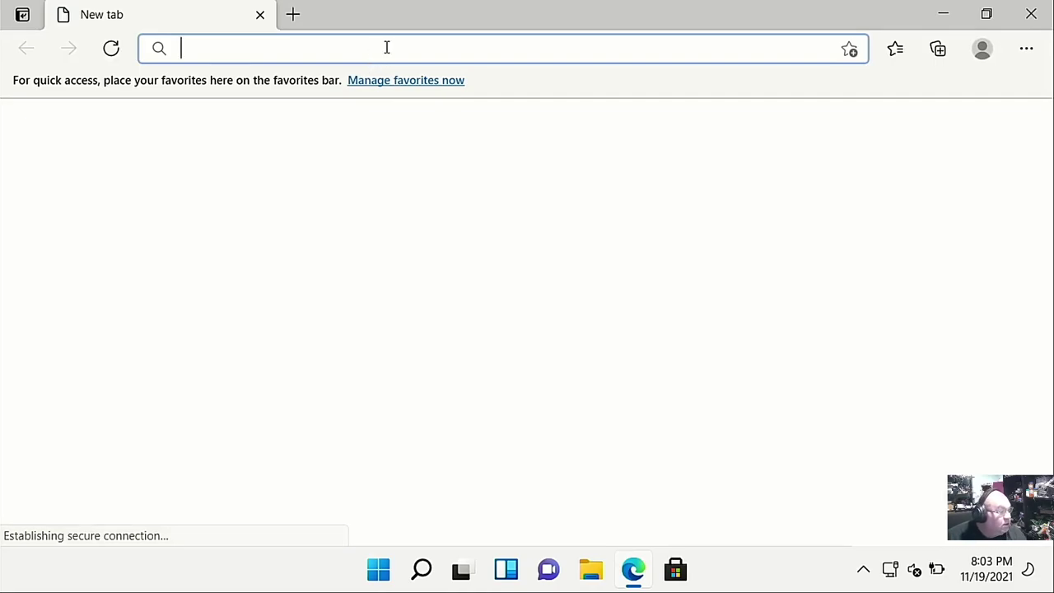
Step: Go to the website coolstar.org
type("cool")
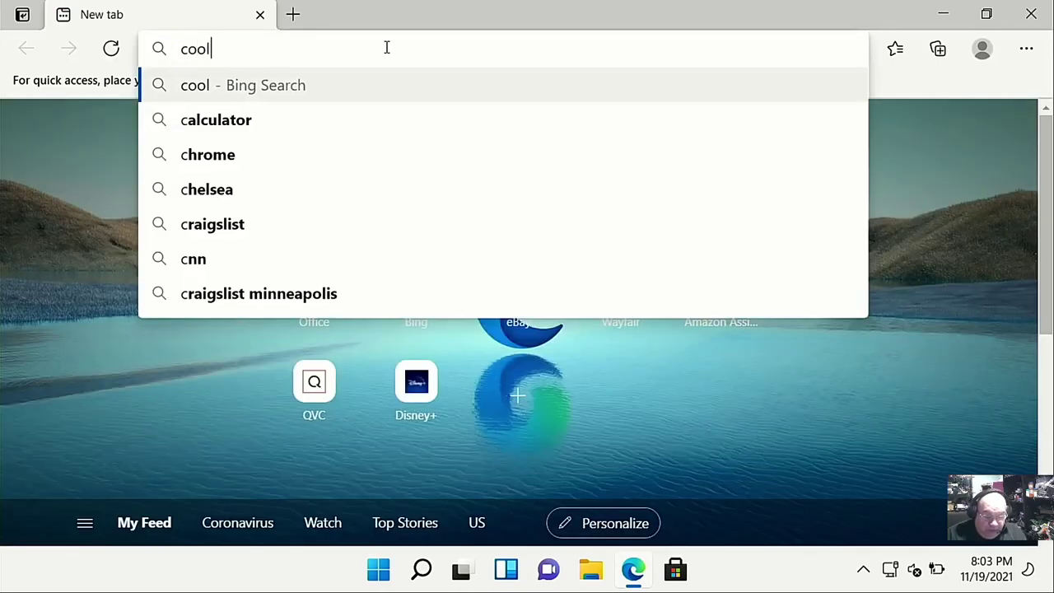
type("star.")
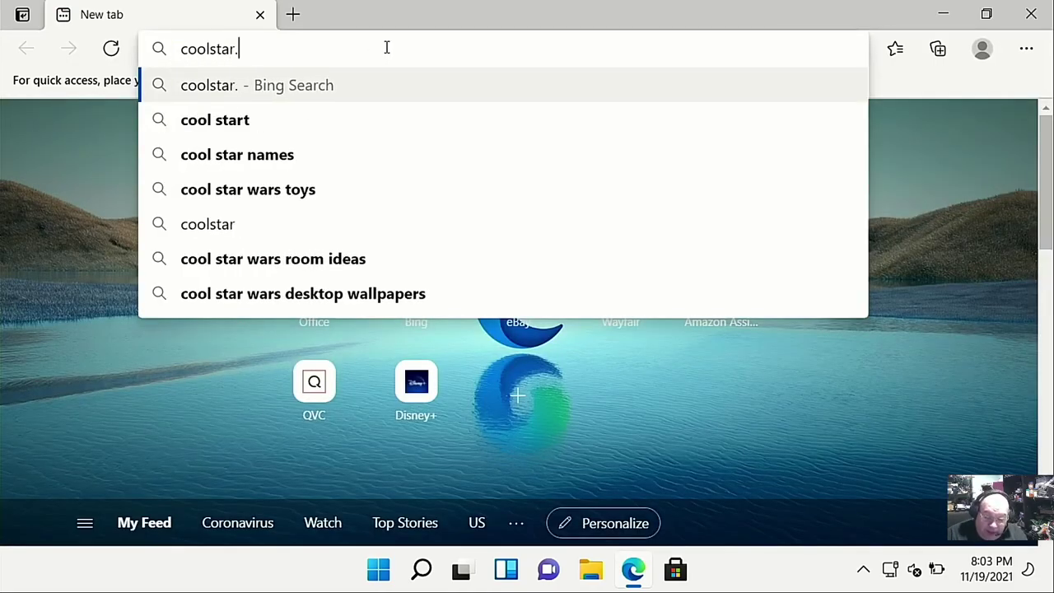
type("org")
key("Return")
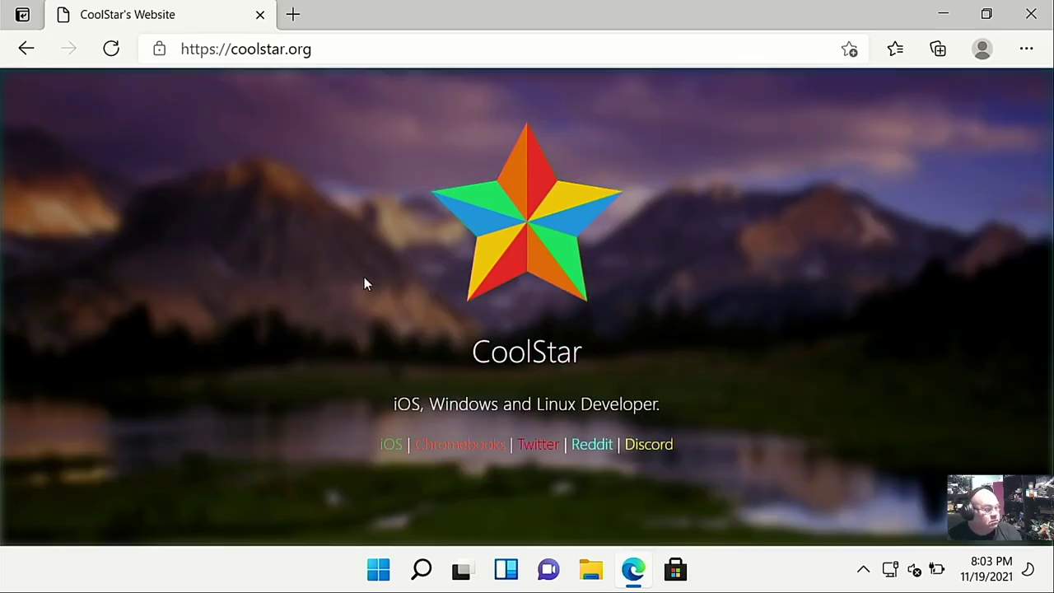
Step: Go to the site's Chromebooks section and open the Windows installation helper
left_click(450, 448)
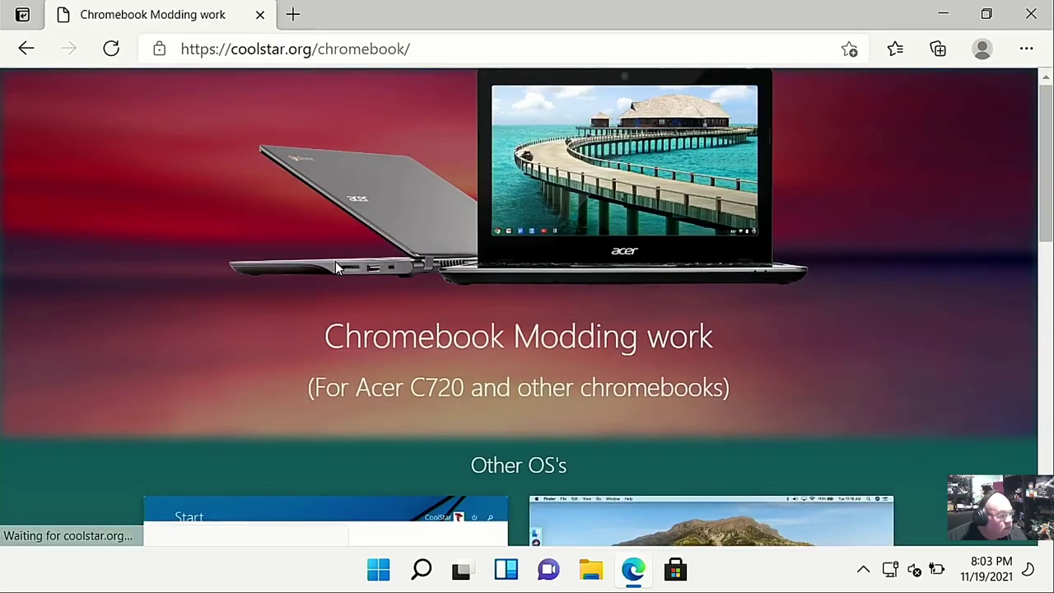
scroll(335, 261, "down", 4)
scroll(446, 345, "down", 3)
left_click(319, 314)
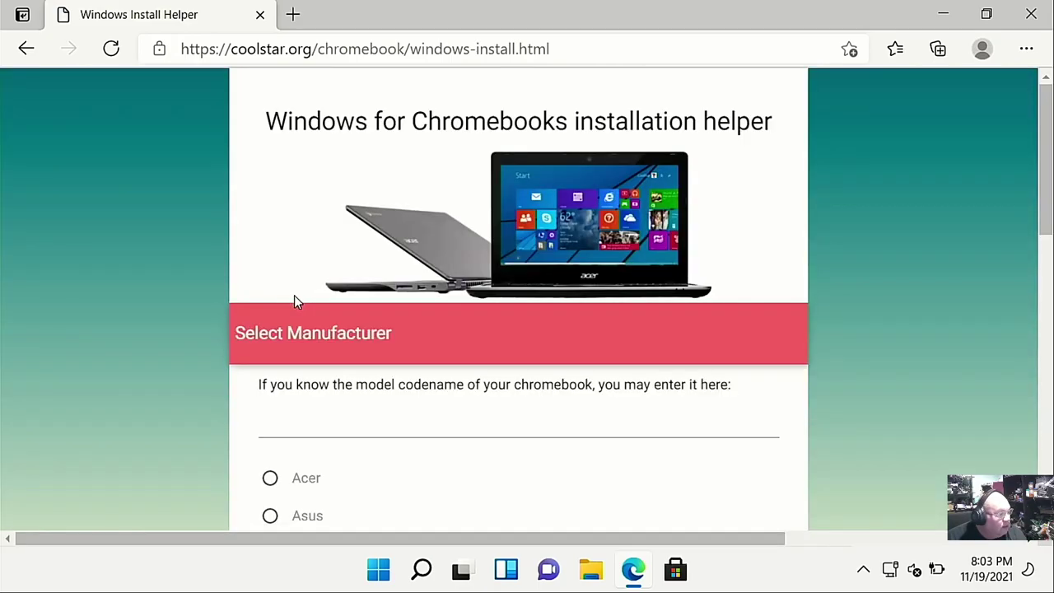
Step: In the installation helper, choose Acer as manufacturer, Celeron 3205U as CPU and Acer C740 as model
scroll(168, 246, "down", 2)
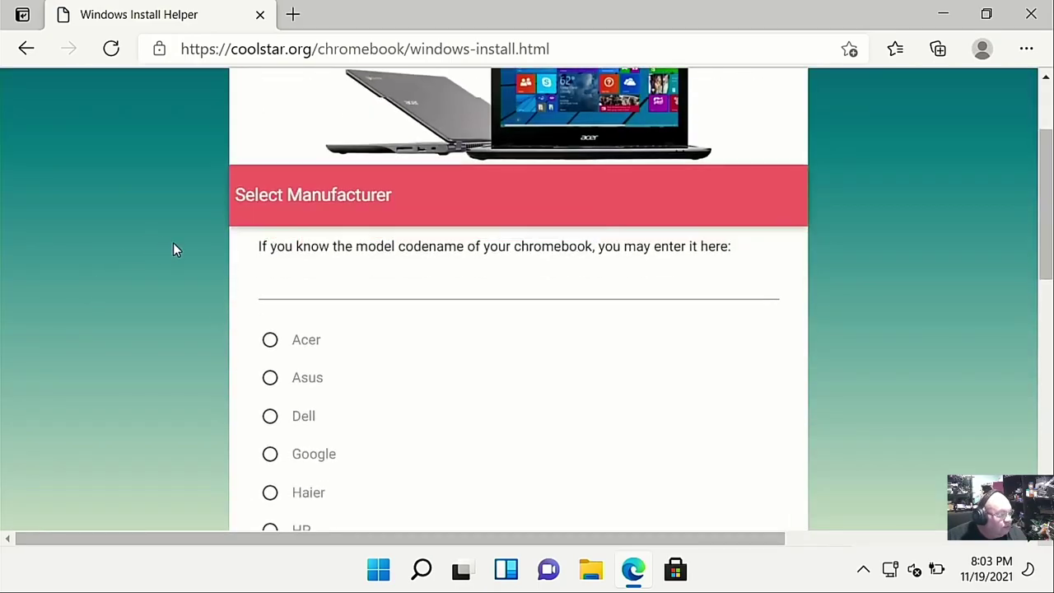
left_click(302, 344)
scroll(452, 304, "down", 3)
left_click(327, 383)
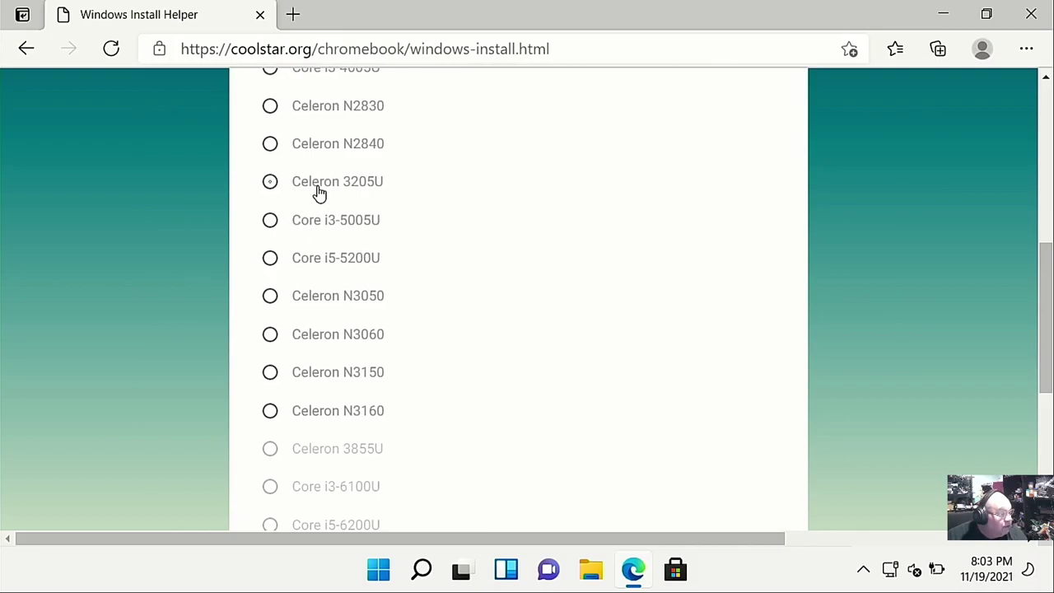
scroll(448, 333, "down", 3)
left_click(294, 363)
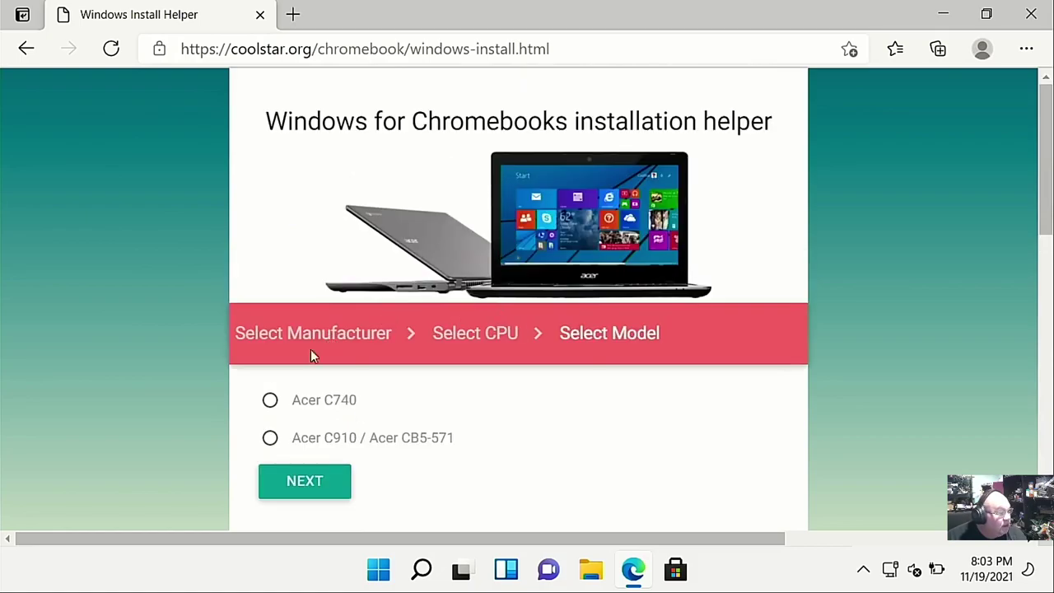
left_click(324, 409)
scroll(475, 364, "down", 3)
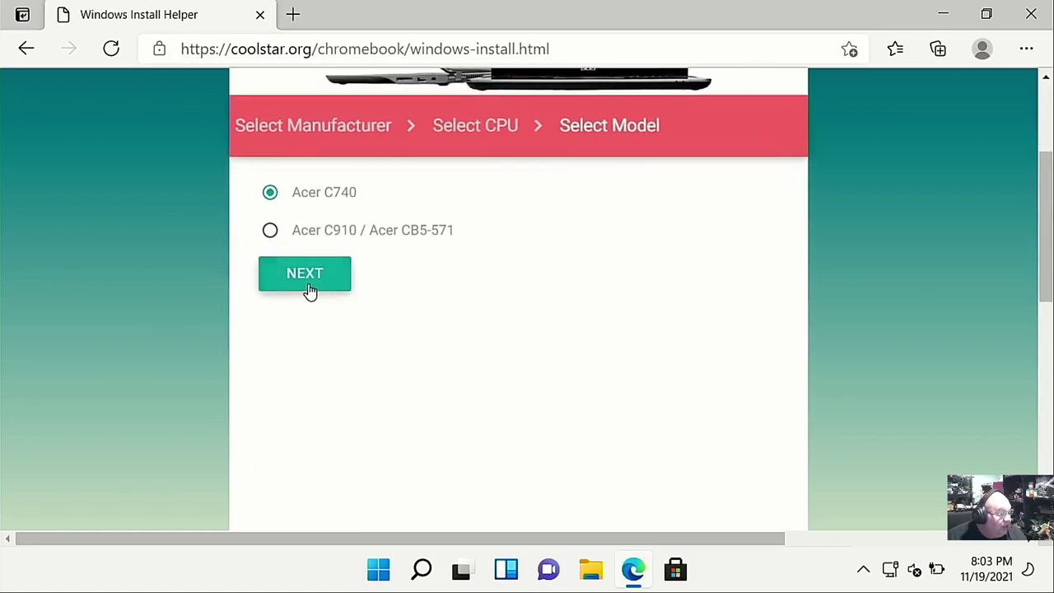
left_click(308, 287)
Step: Download the Rapid Storage Technology driver rst-win10-64-15.9.8.1050.zip from Intel's linked page, accepting the license agreement
scroll(494, 276, "down", 2)
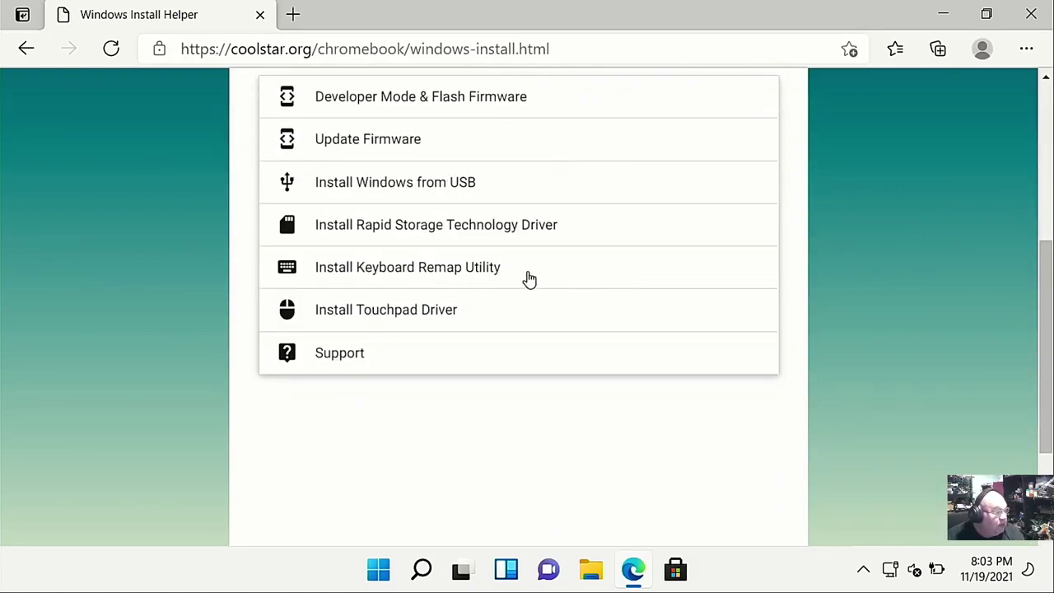
left_click(350, 230)
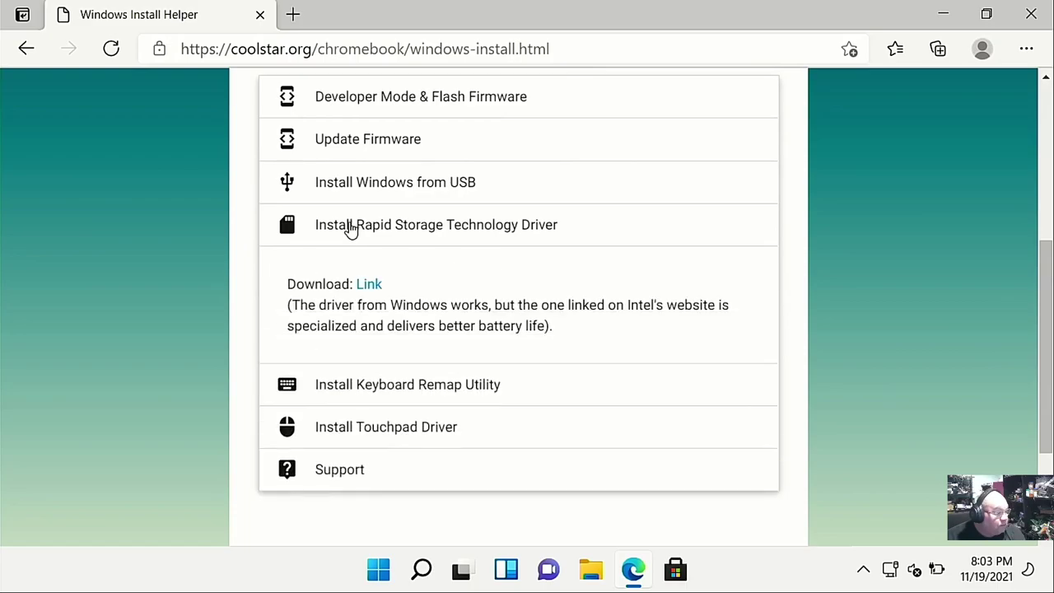
left_click(368, 284)
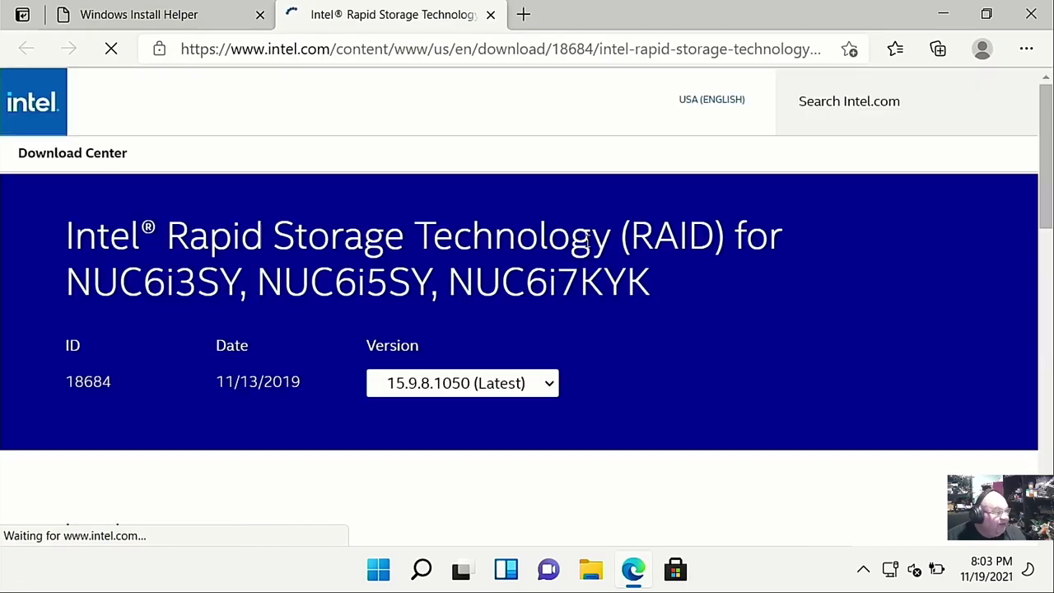
scroll(613, 237, "down", 1)
scroll(614, 237, "down", 4)
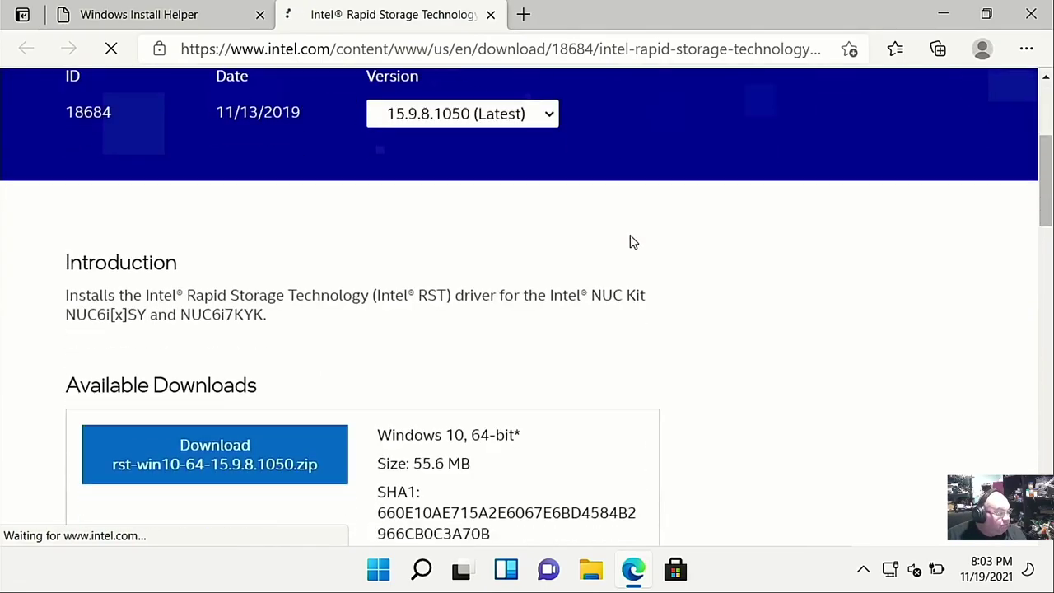
left_click(195, 294)
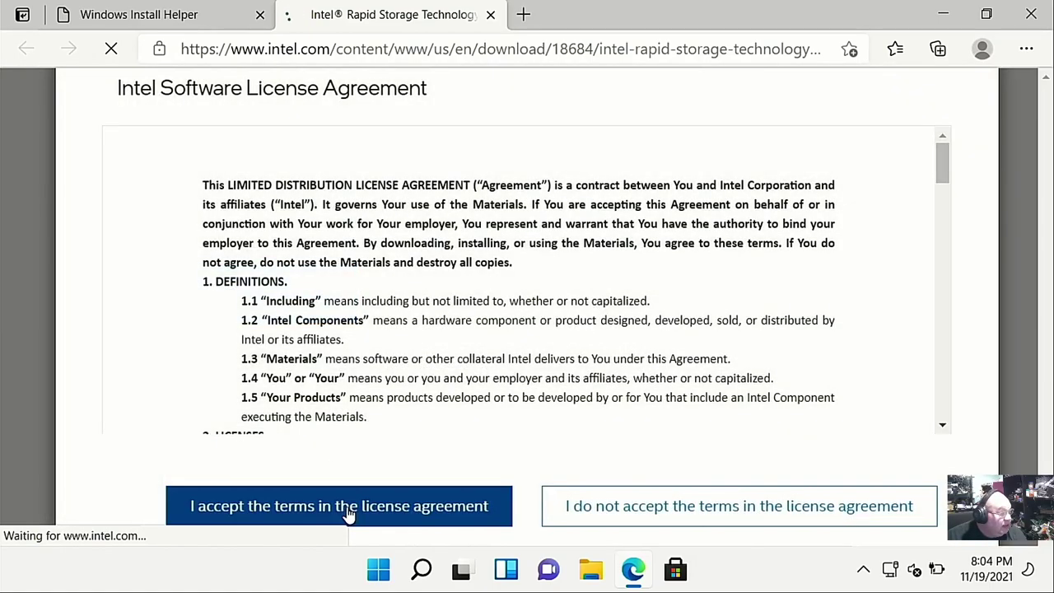
left_click(349, 512)
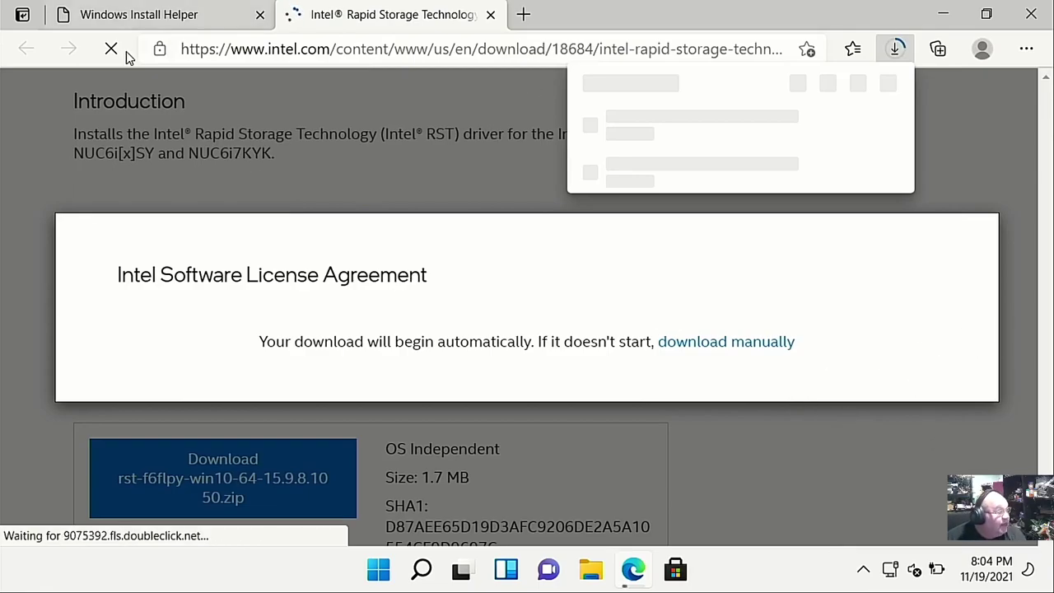
Step: Return to the installation helper page and download the Keyboard Remap Utility installer
left_click(147, 20)
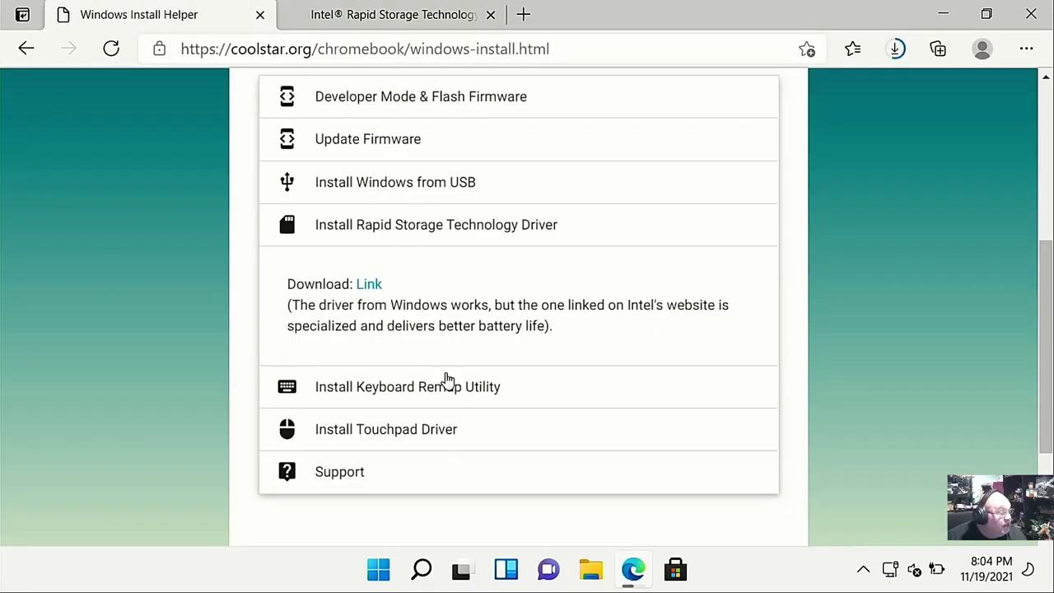
left_click(403, 386)
scroll(346, 296, "down", 2)
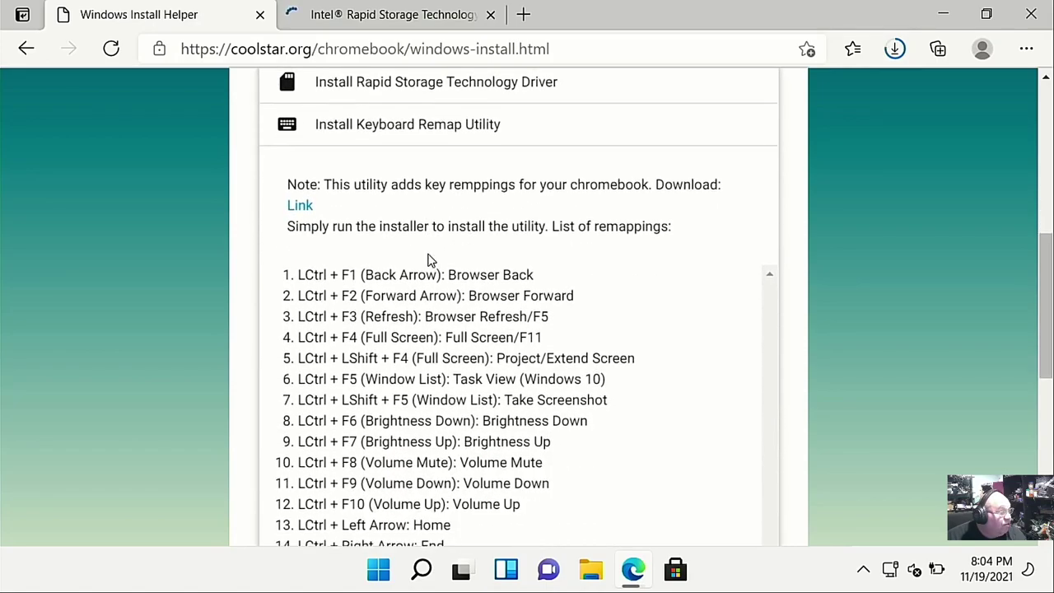
left_click(300, 206)
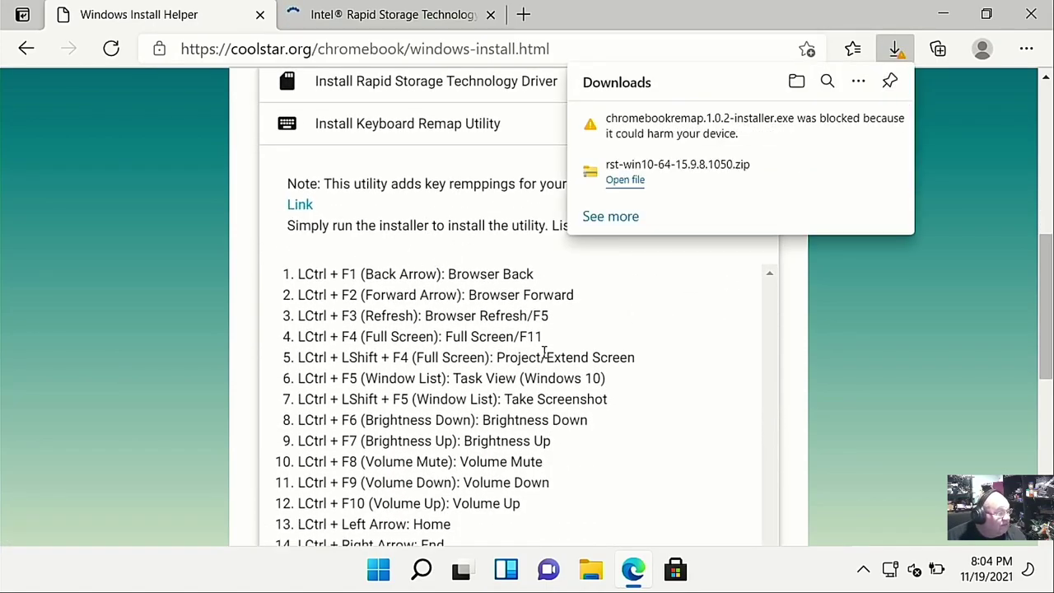
left_click(665, 417)
Step: Download the touchpad driver from the helper page and keep the blocked crostouchpad.4.1.1-nosmb-installer.exe anyway
scroll(659, 370, "down", 6)
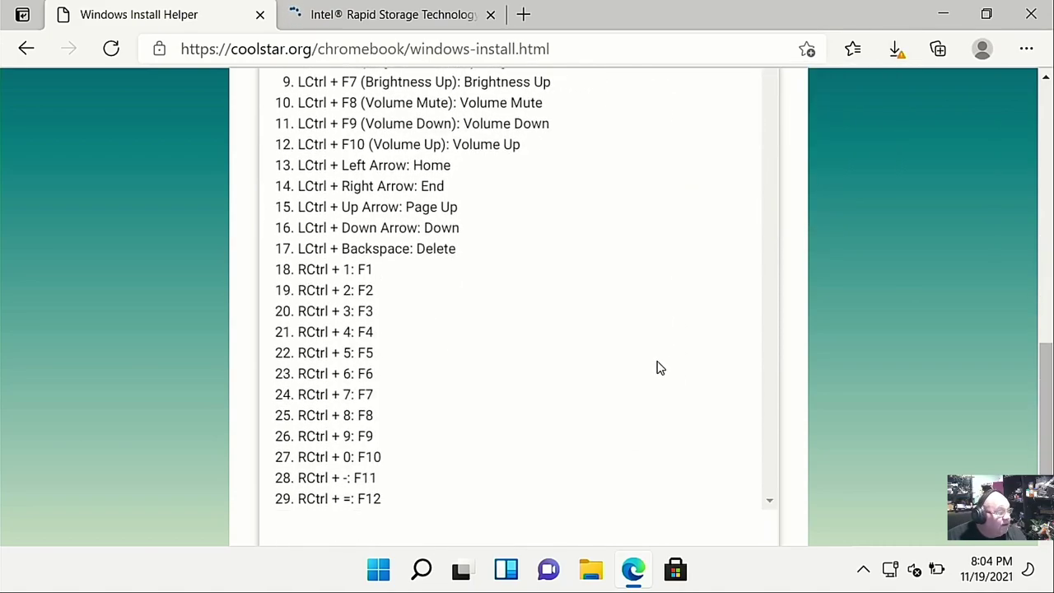
left_click(409, 471)
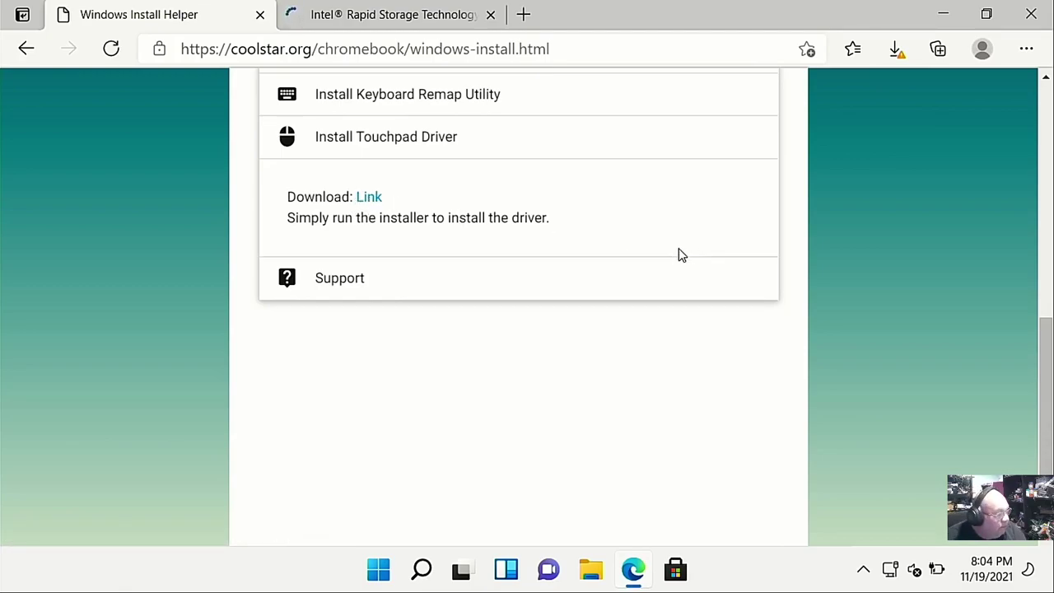
left_click(895, 51)
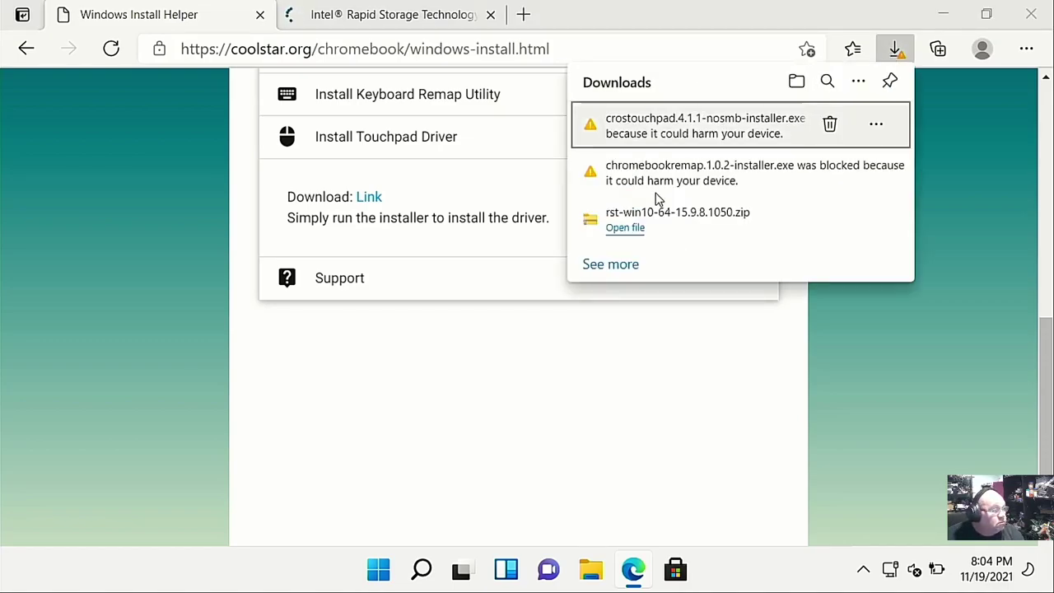
mouse_move(800, 125)
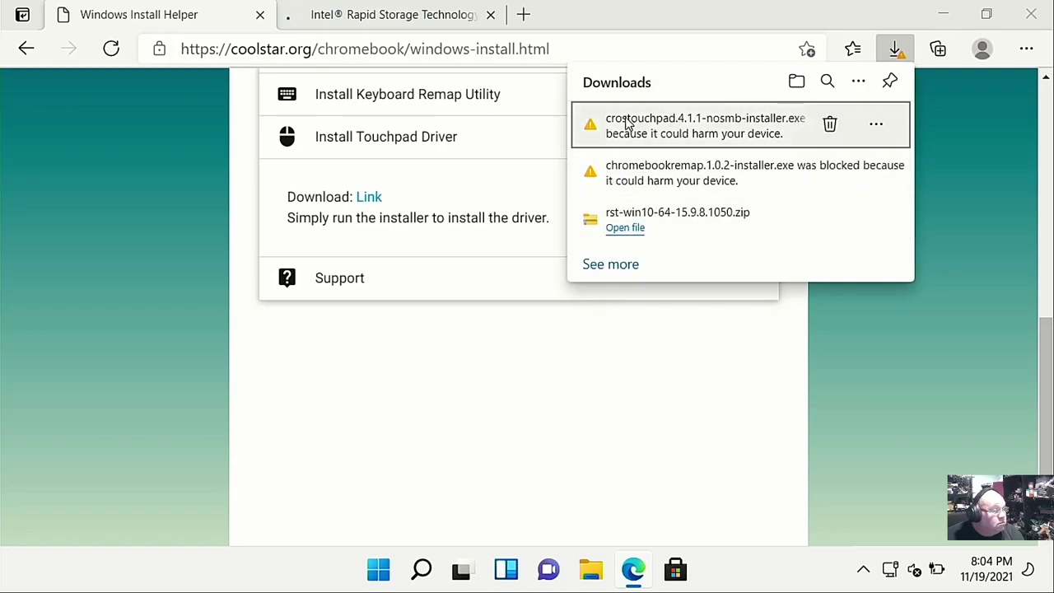
left_click(603, 267)
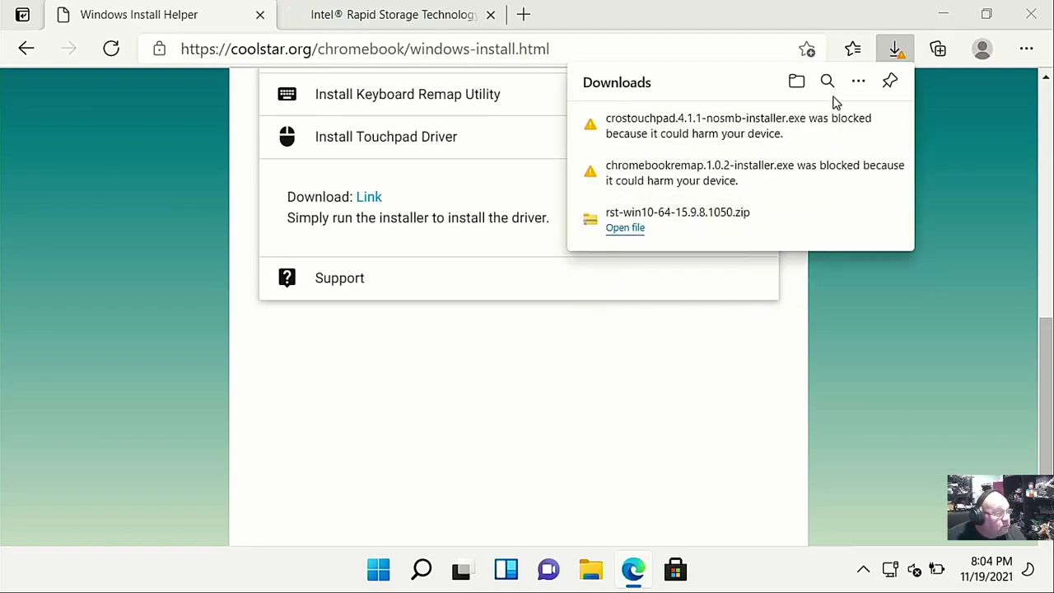
mouse_move(811, 129)
left_click(875, 125)
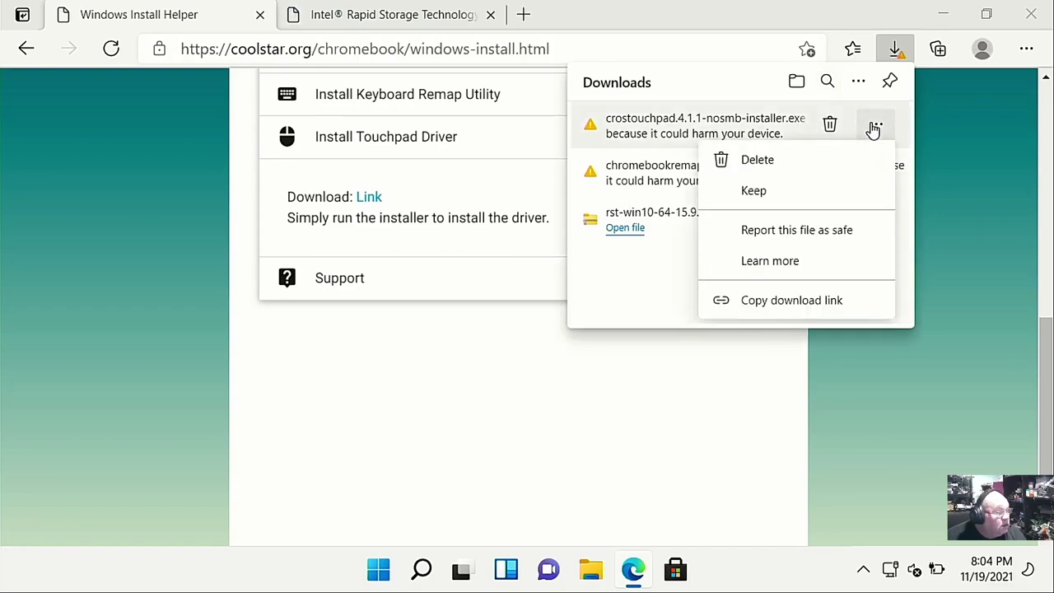
left_click(770, 192)
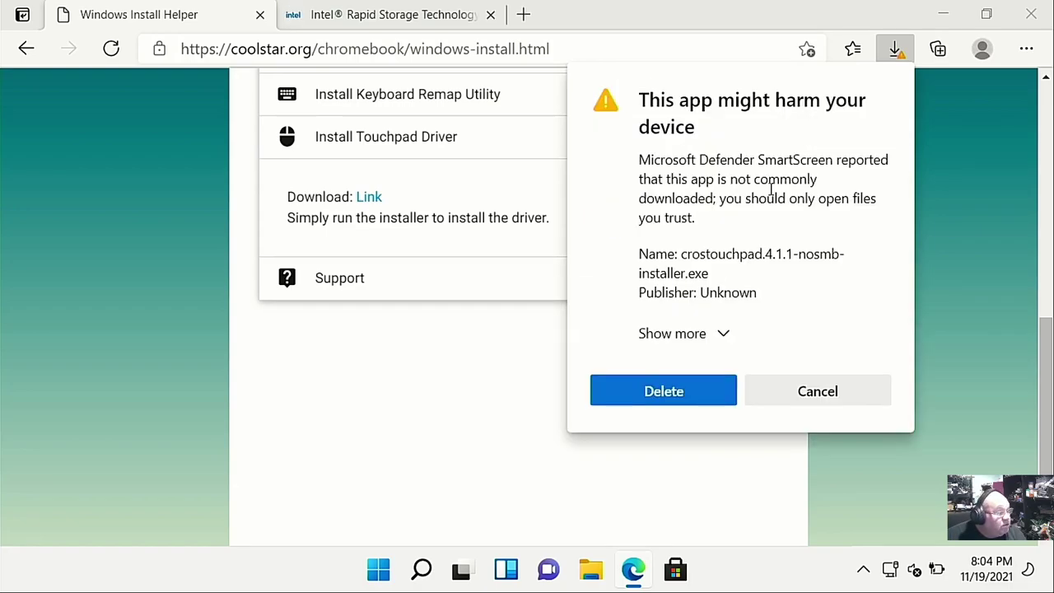
left_click(714, 336)
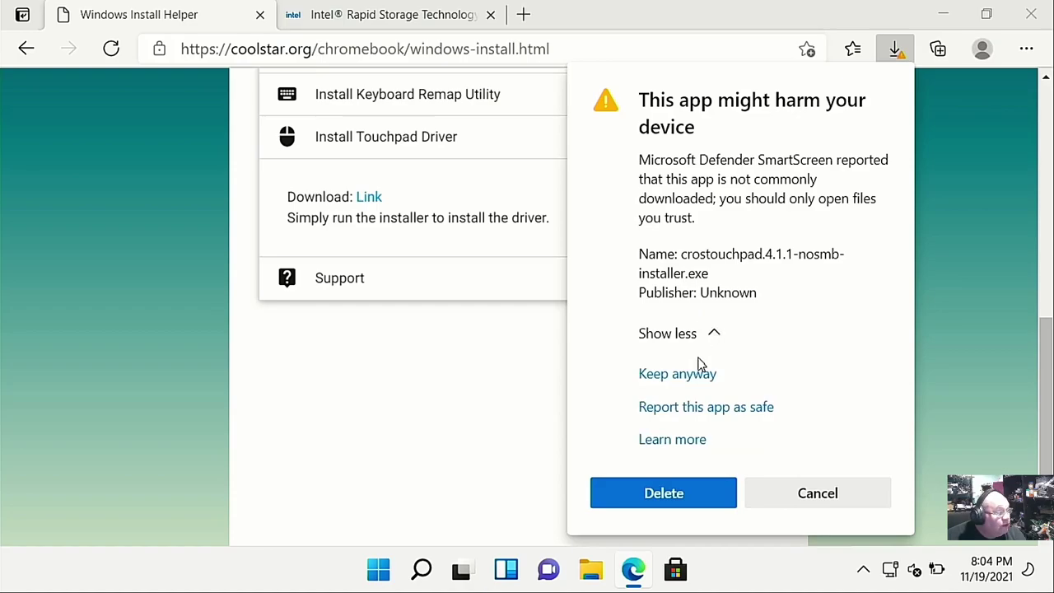
left_click(700, 375)
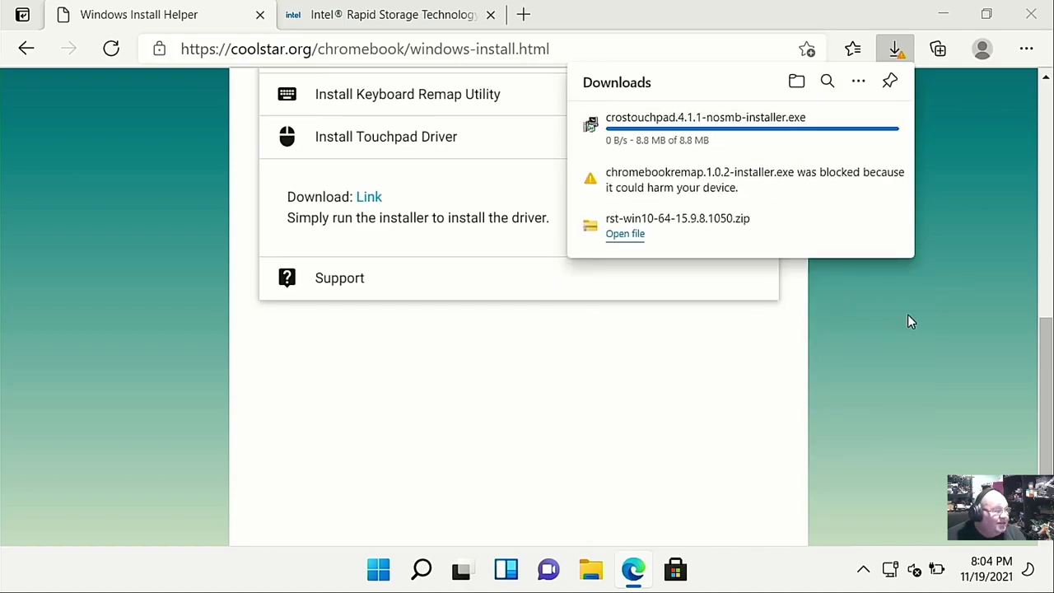
Step: Keep the blocked download chromebookremap.1.0.2-installer.exe anyway and dismiss the downloads list
mouse_move(684, 191)
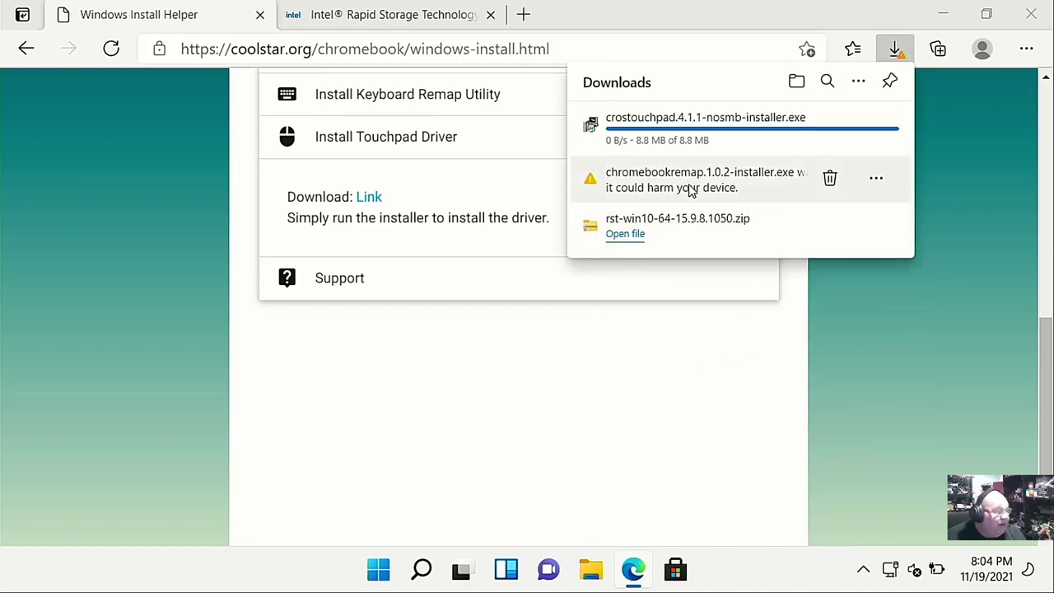
left_click(879, 175)
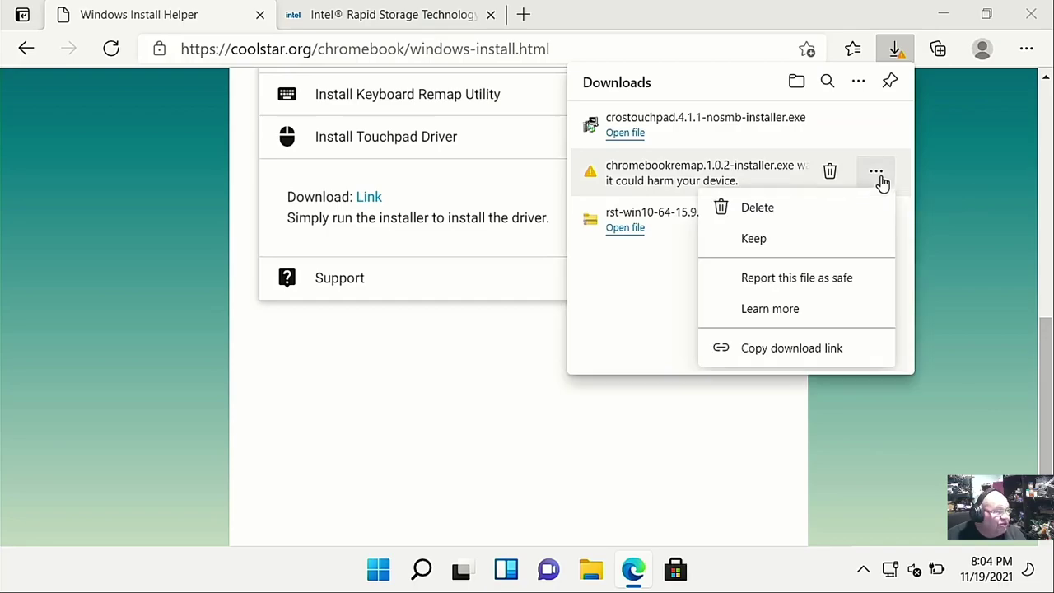
left_click(753, 238)
left_click(720, 334)
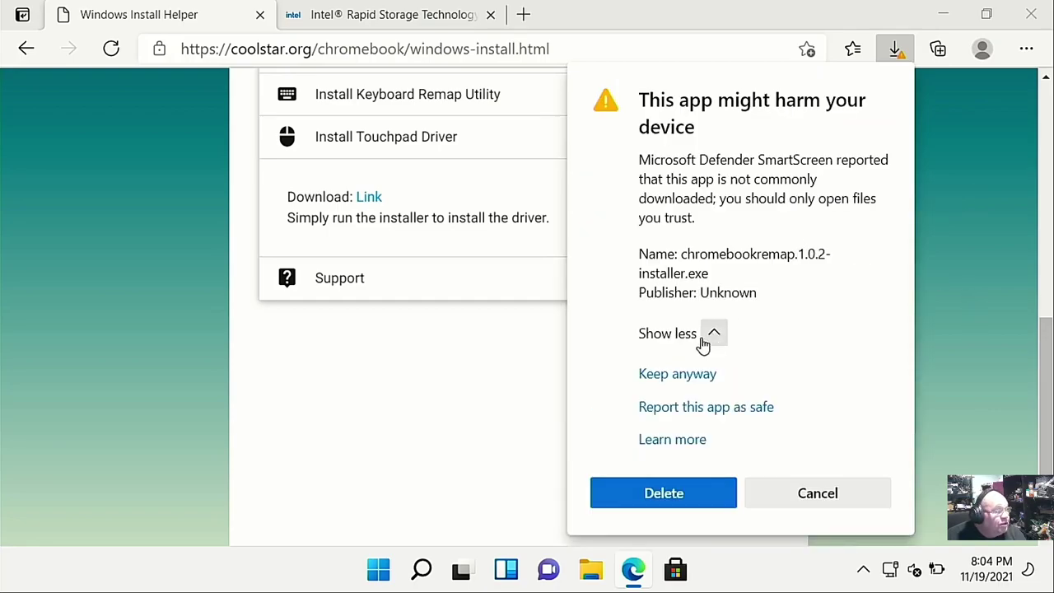
left_click(666, 373)
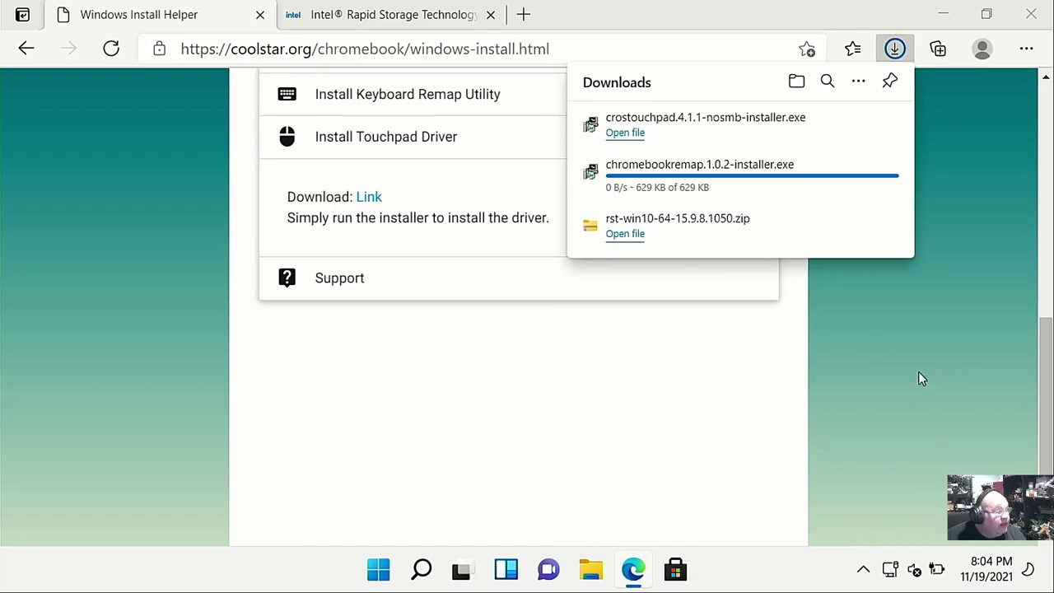
left_click(943, 345)
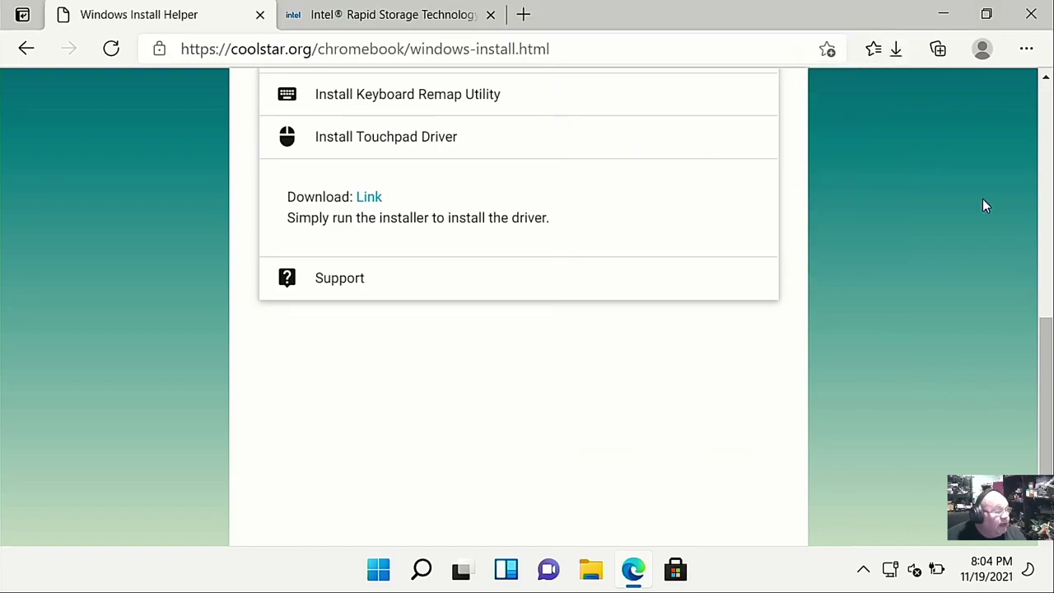
Step: Close the browser and open the Downloads folder in a maximized File Explorer window
left_click(1031, 14)
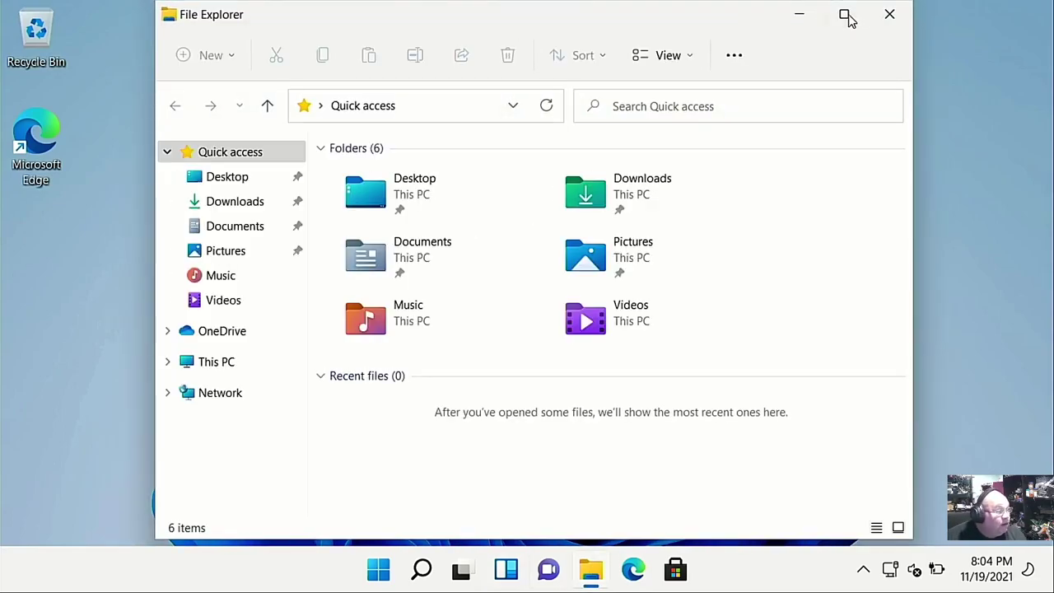
left_click(848, 16)
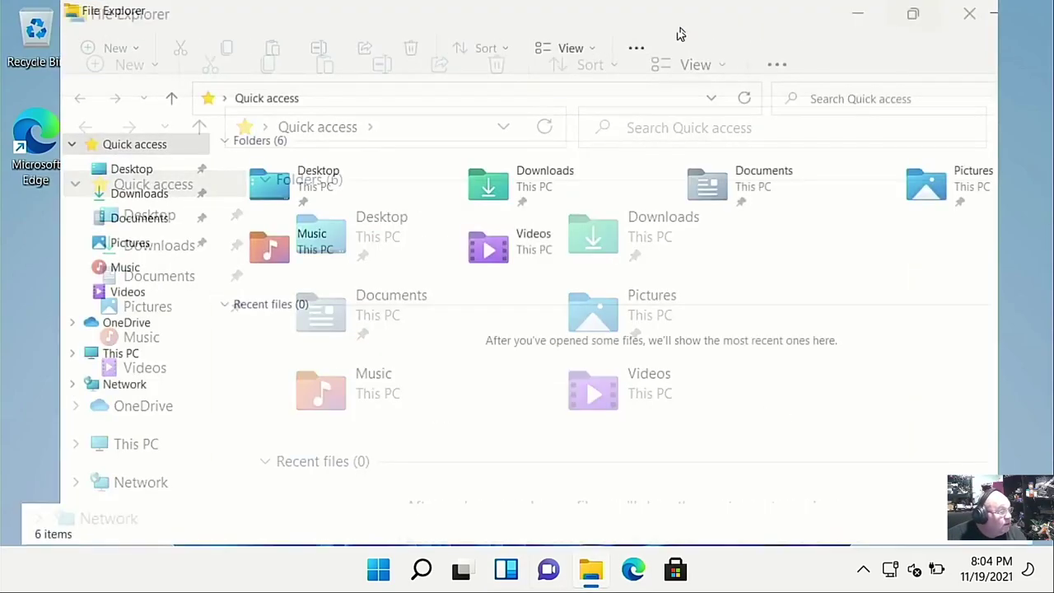
double_click(435, 195)
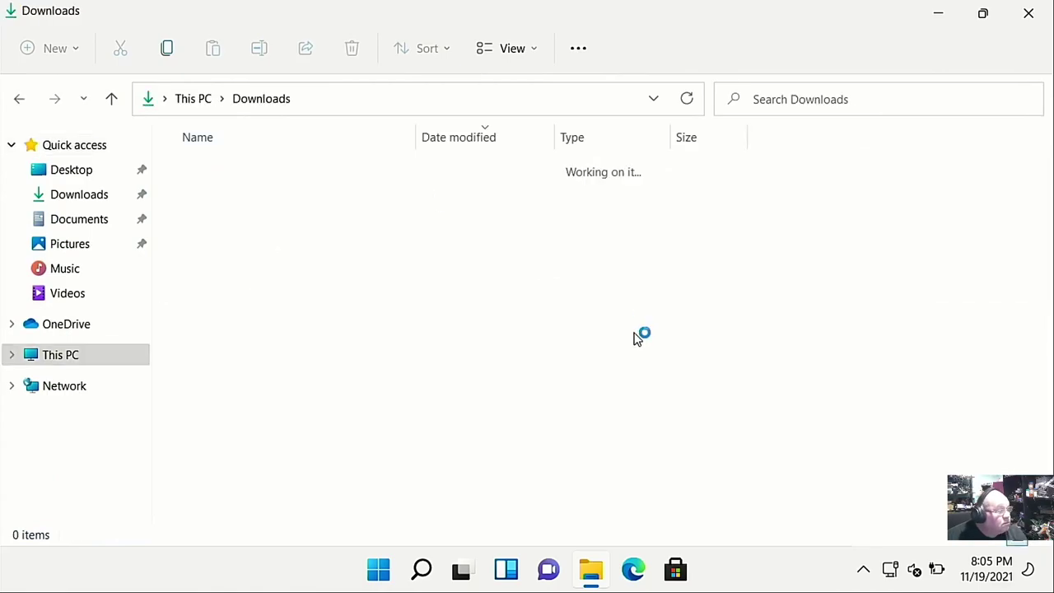
Step: Extract the rst-win10-64-15.9.8.1050 archive to its default folder in Downloads and show the extracted files
left_click(220, 260)
right_click(227, 260)
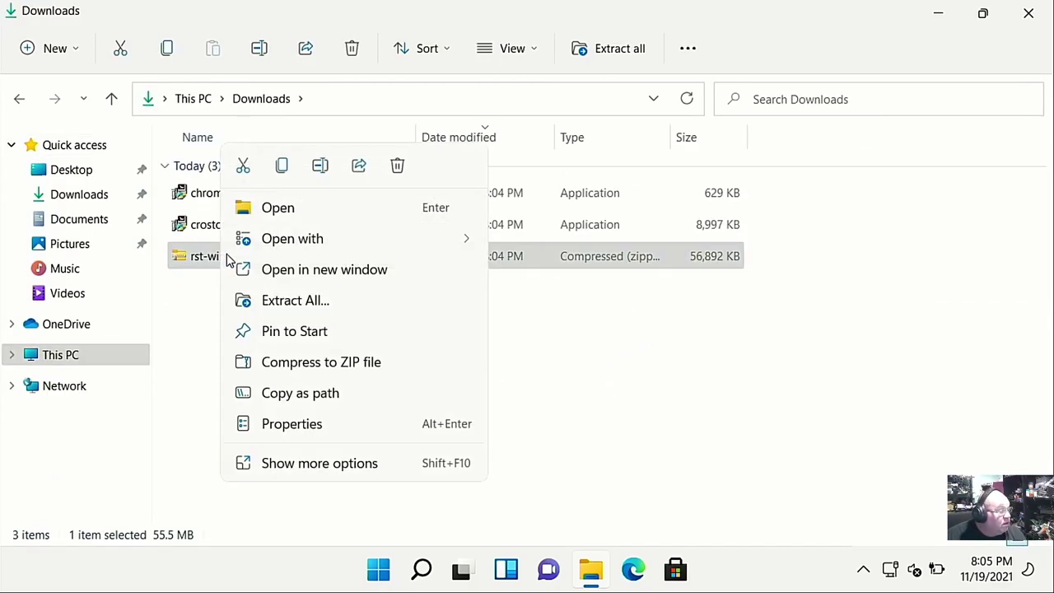
left_click(305, 303)
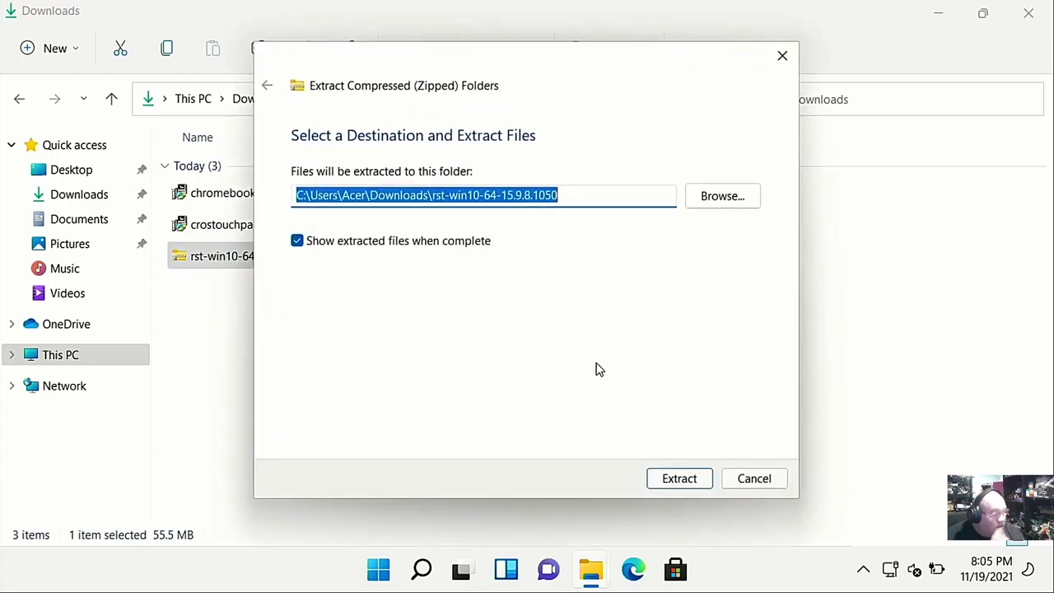
left_click(689, 482)
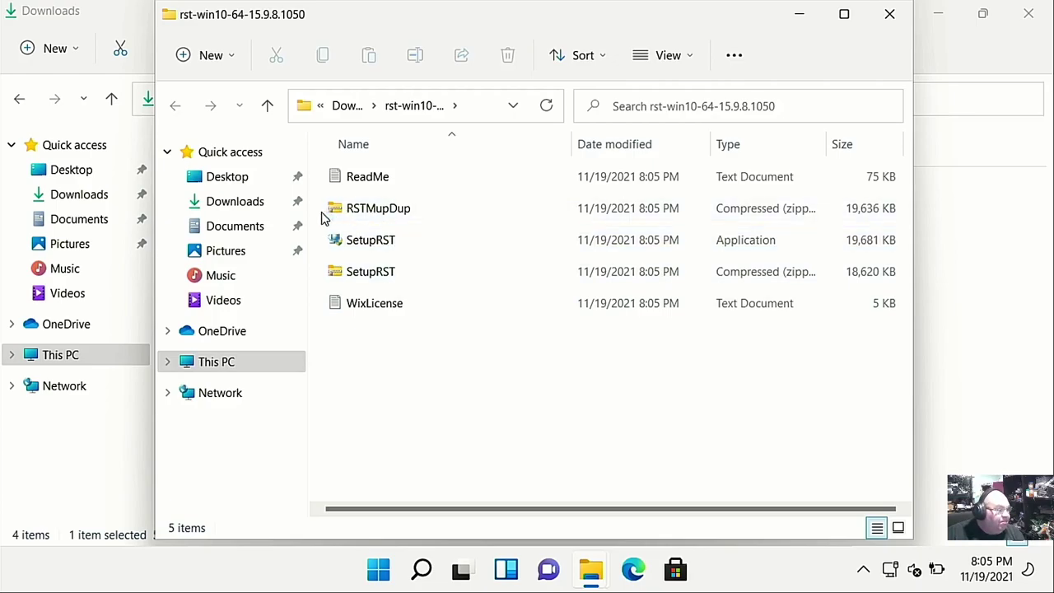
Step: Extract the RSTMupDup archive to its default folder and show the extracted files
double_click(358, 213)
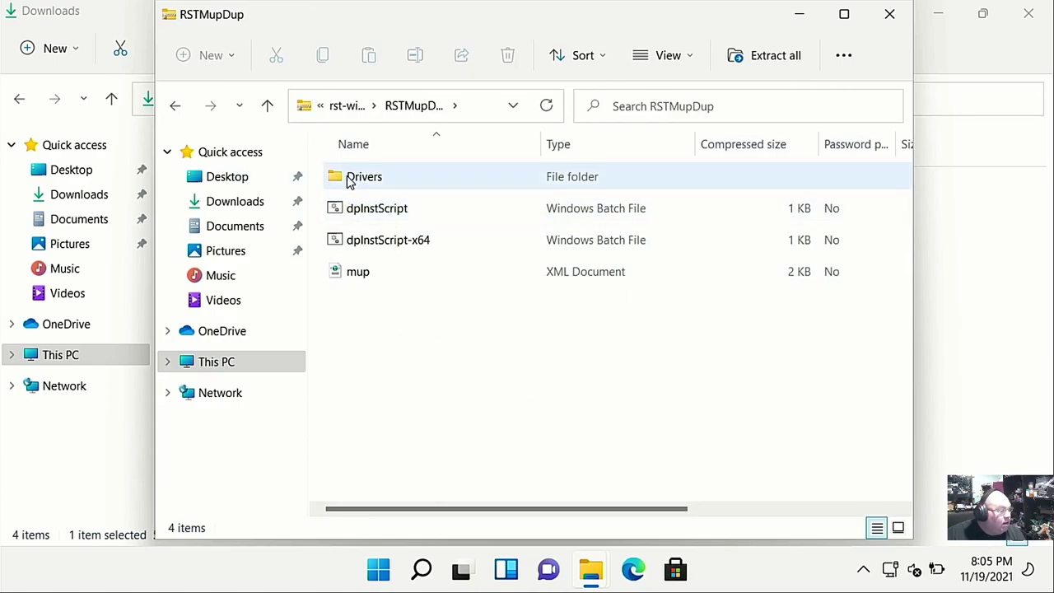
key("alt+Left")
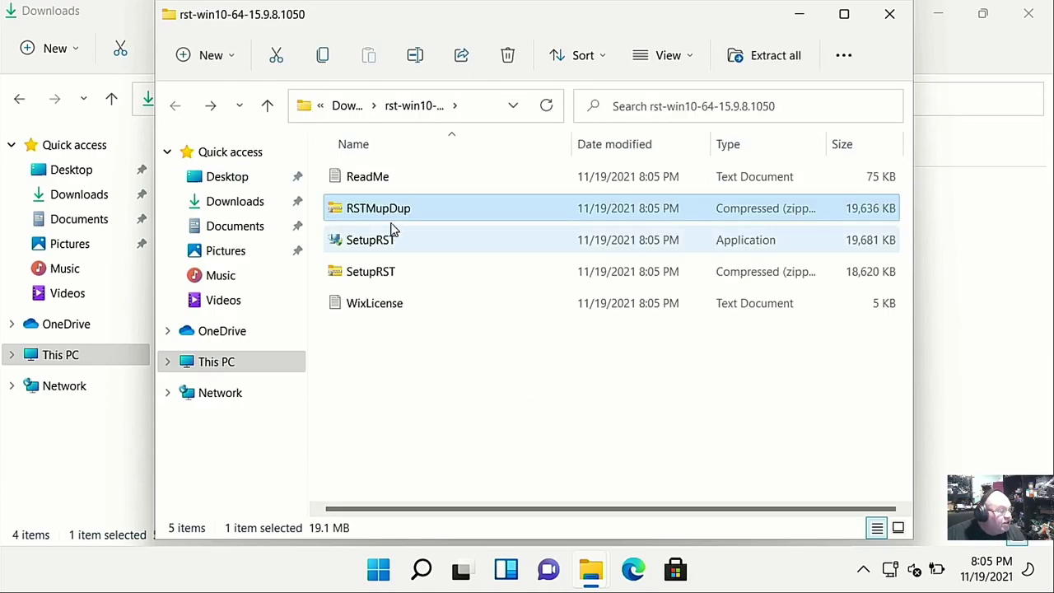
right_click(380, 215)
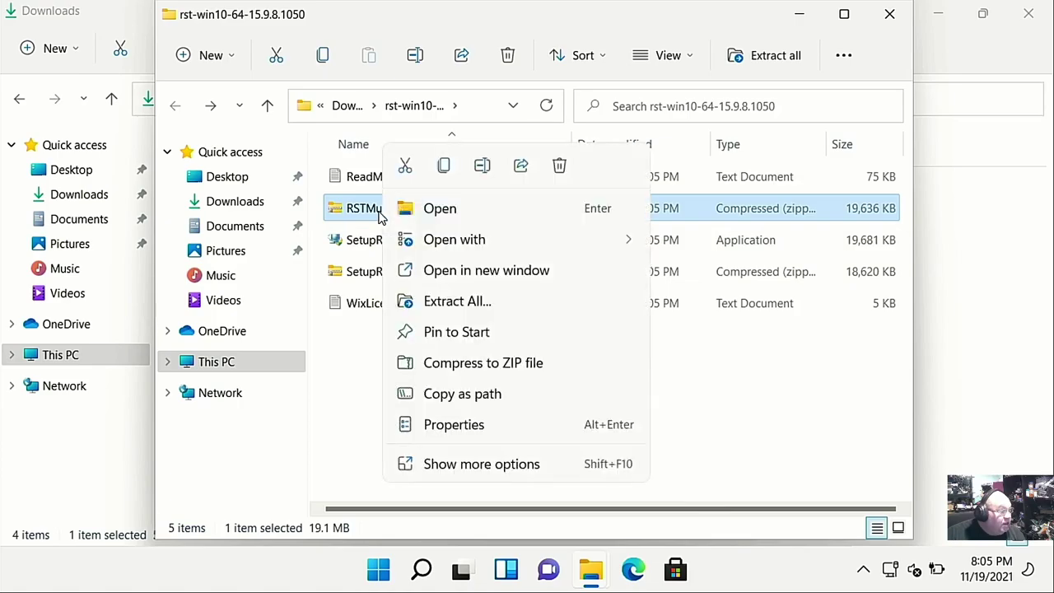
left_click(463, 302)
left_click(679, 478)
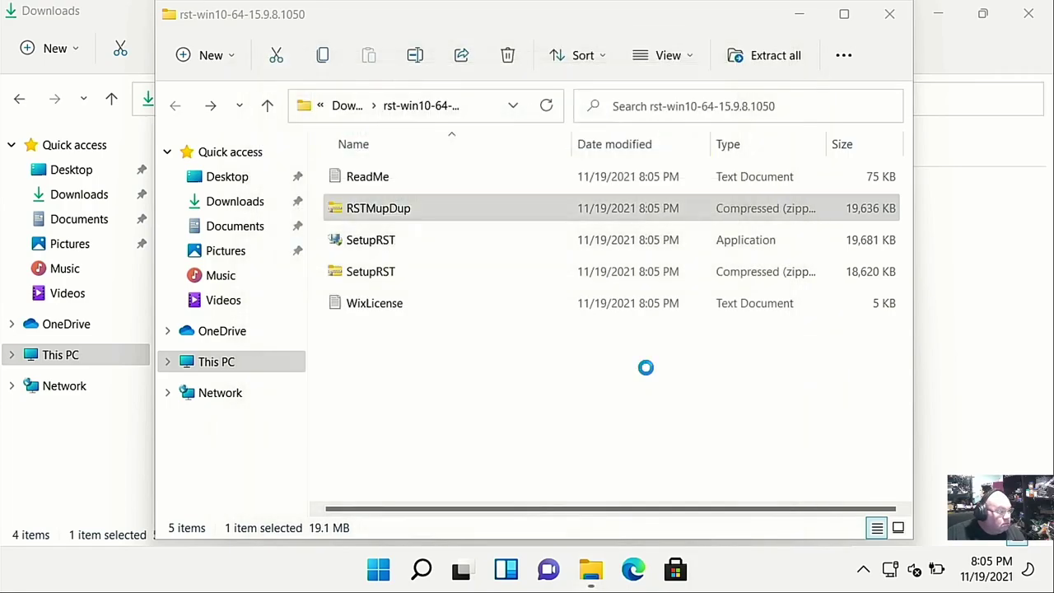
key("Return")
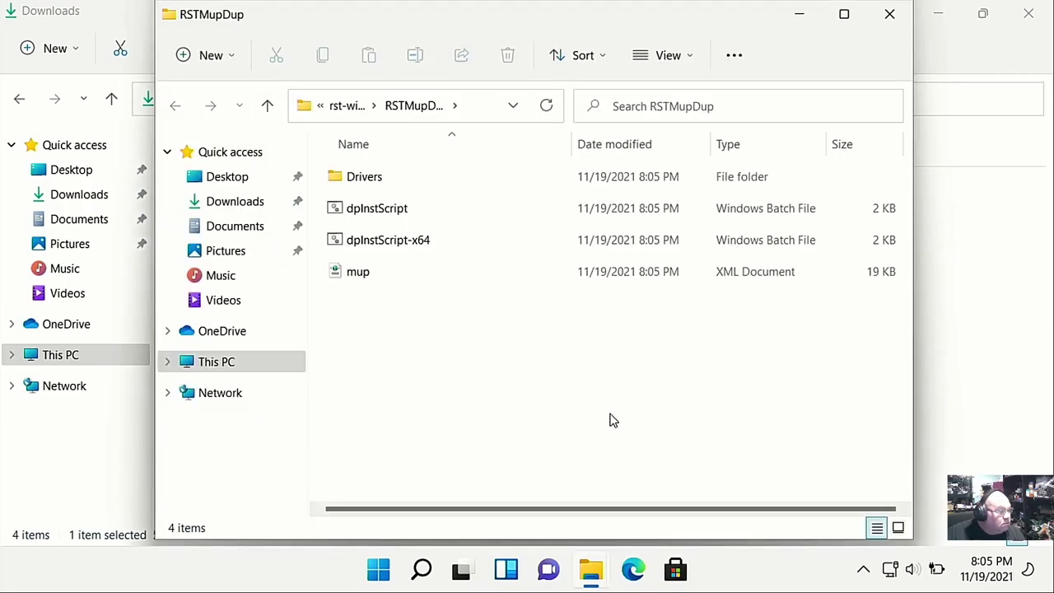
Step: Open the Windows10-x64 driver folder inside Drivers > Production of the extracted RSTMupDup folder
double_click(360, 181)
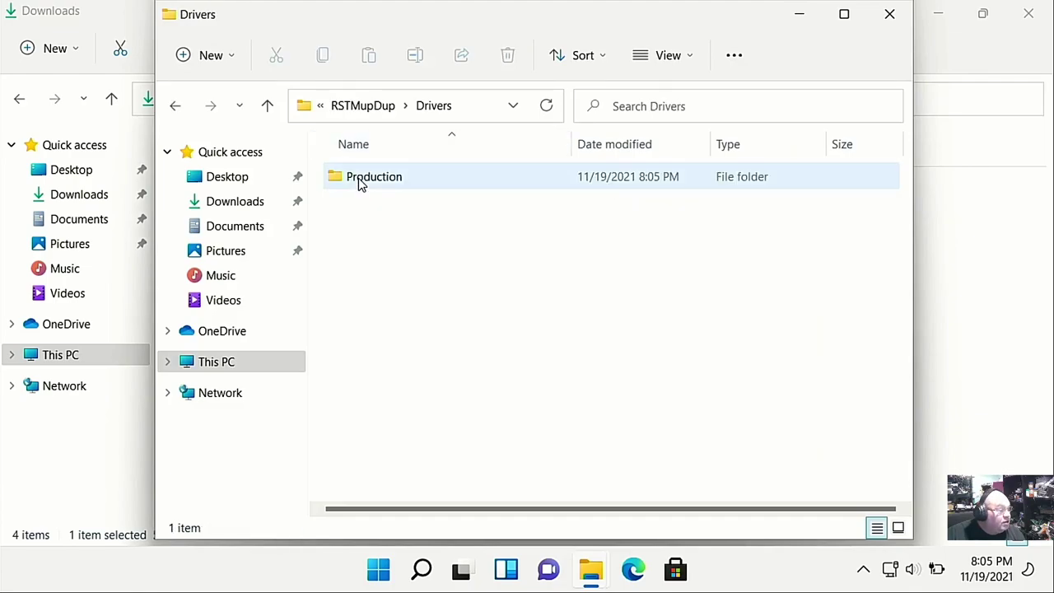
double_click(369, 186)
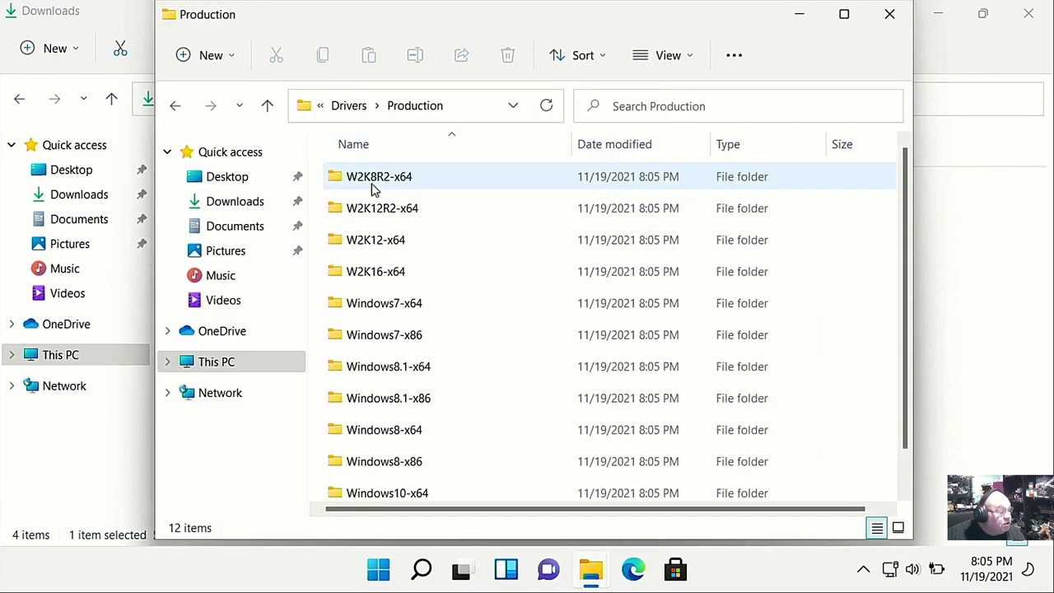
scroll(433, 291, "down", 2)
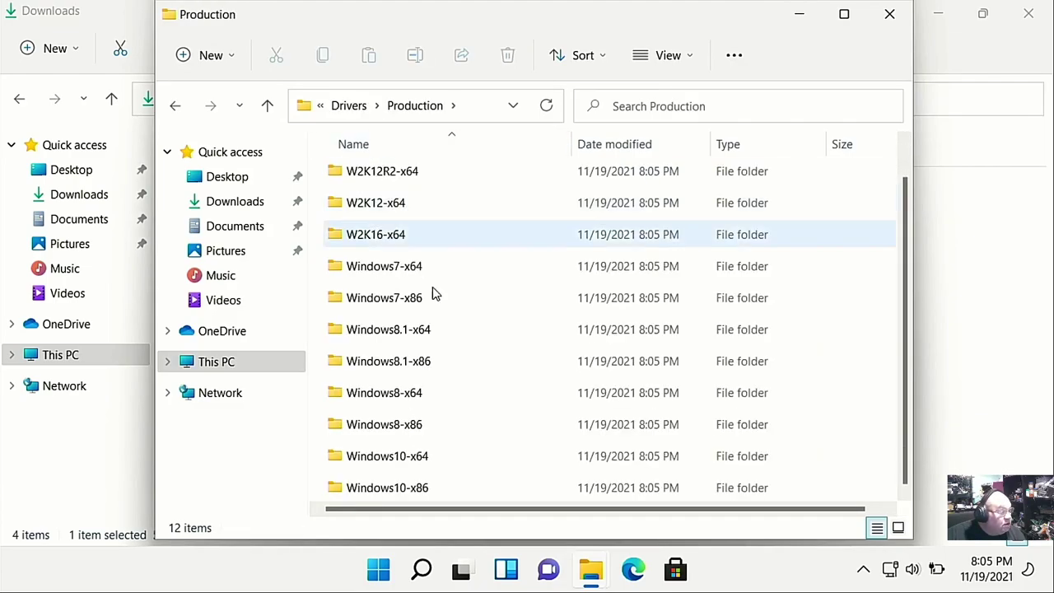
double_click(356, 458)
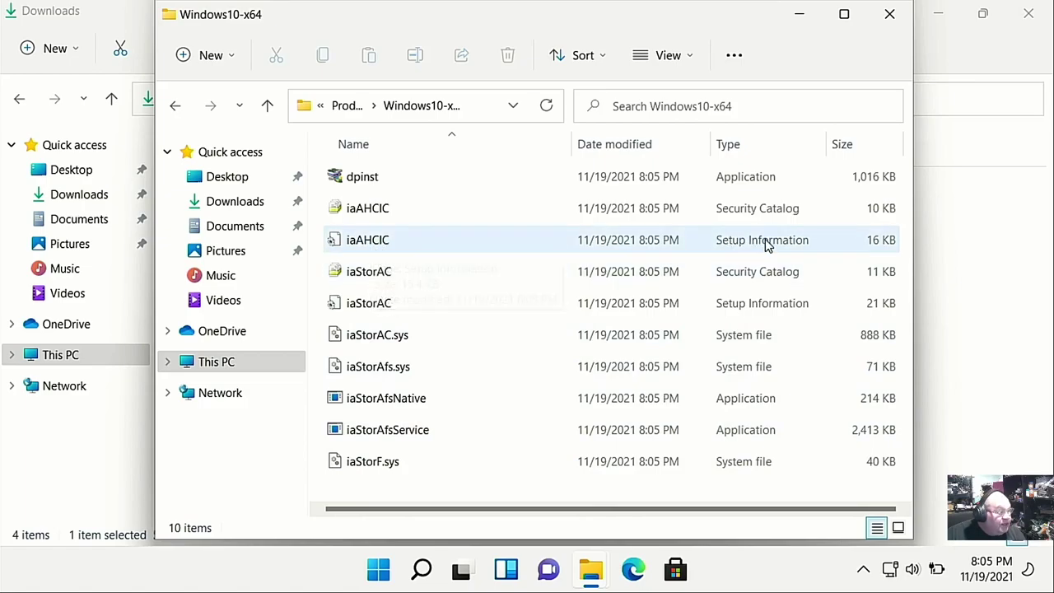
Step: Install the iaAHCIC setup information file, accepting the security warning and allowing the changes to the device
right_click(362, 239)
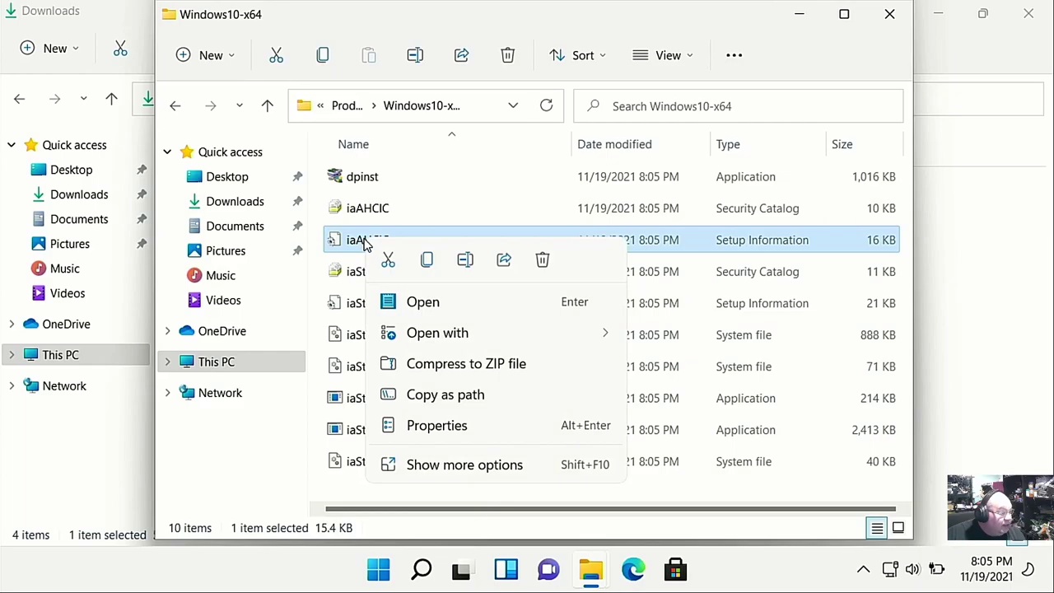
left_click(420, 465)
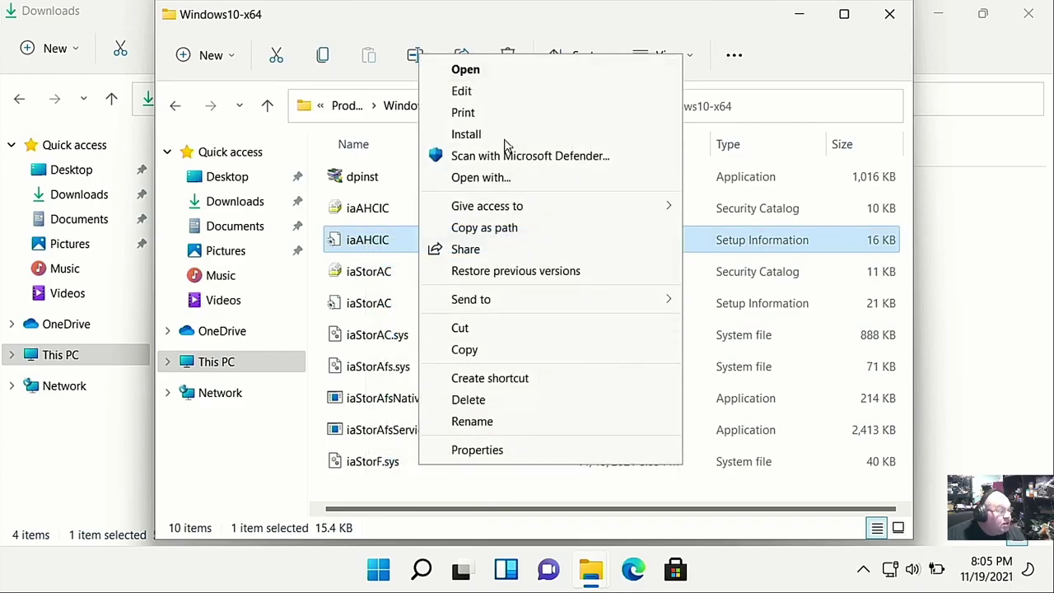
left_click(498, 134)
left_click(583, 307)
left_click(426, 435)
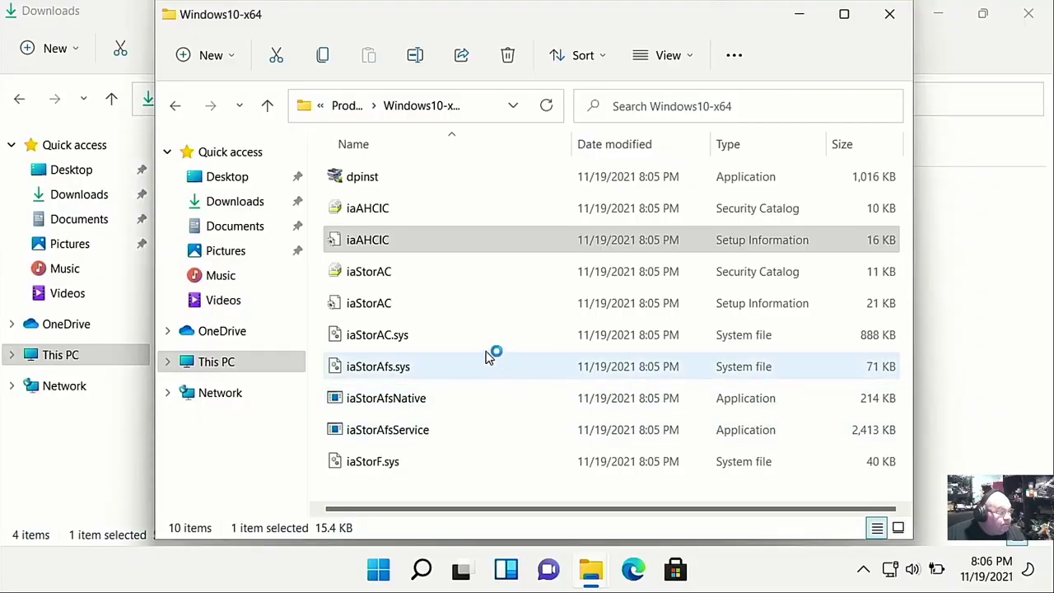
Step: Install the iaStorAC setup information file with the changes allowed, and close both extracted-driver windows to return to Downloads
left_click(371, 306)
right_click(371, 306)
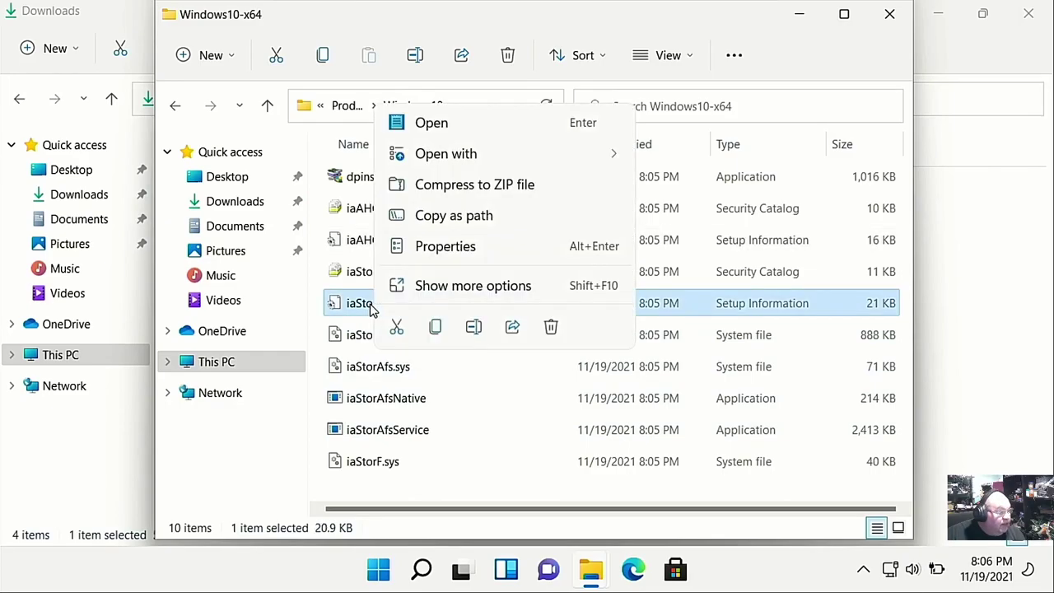
left_click(452, 284)
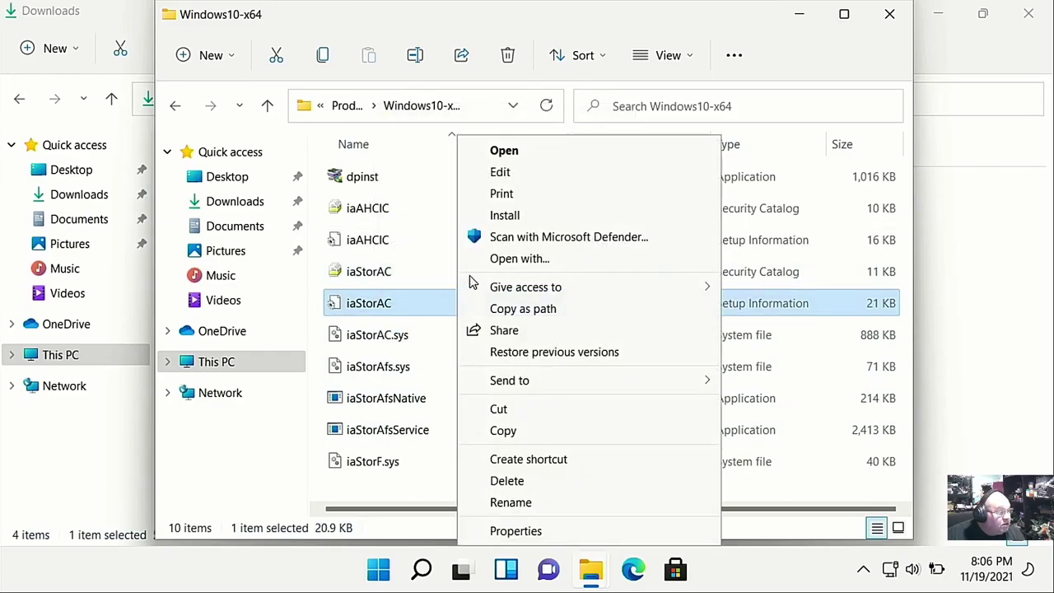
left_click(527, 214)
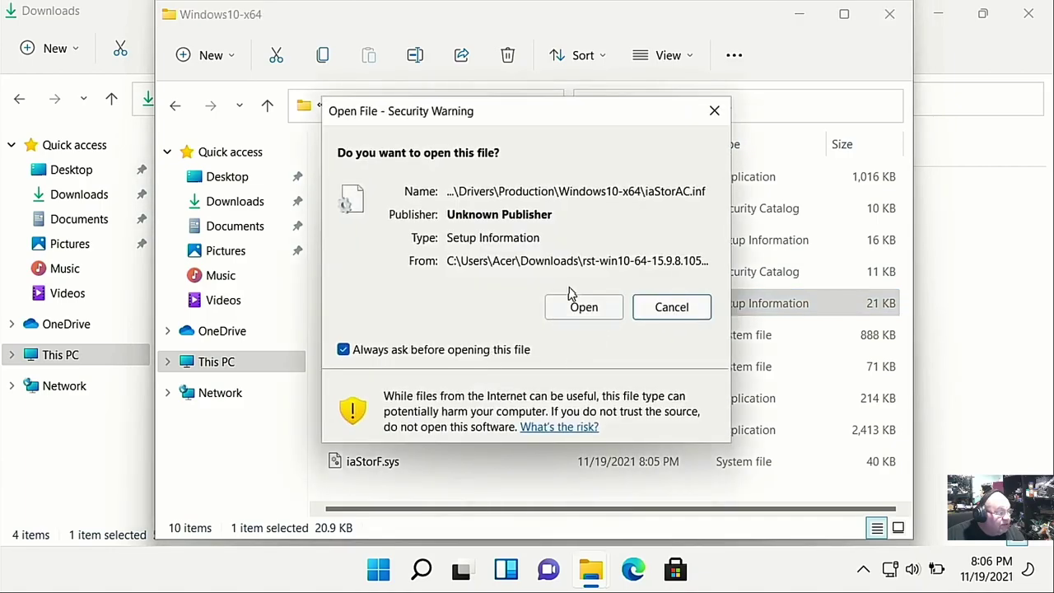
left_click(582, 311)
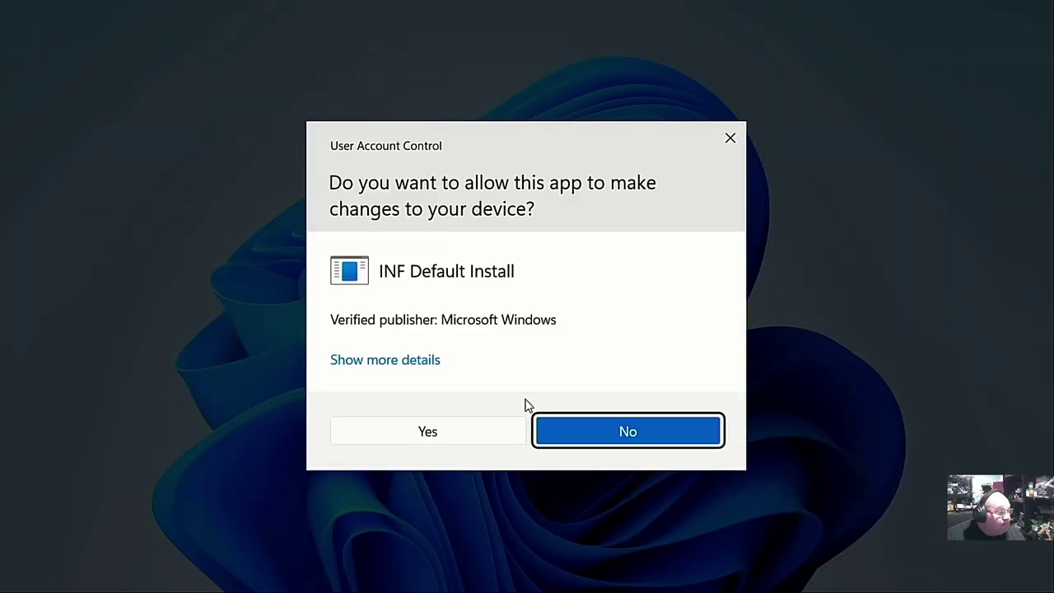
left_click(427, 432)
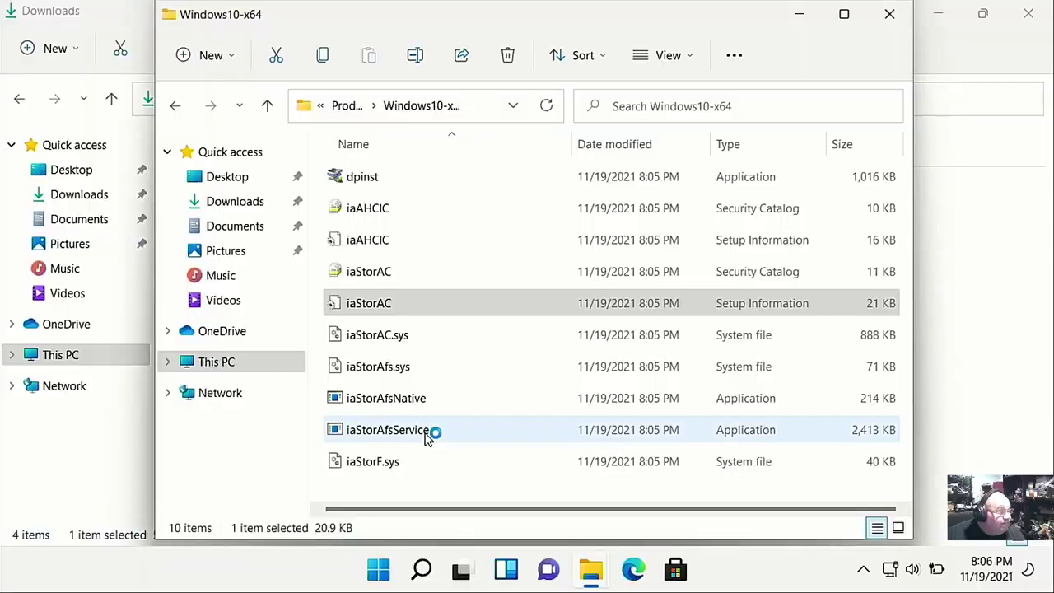
left_click(892, 18)
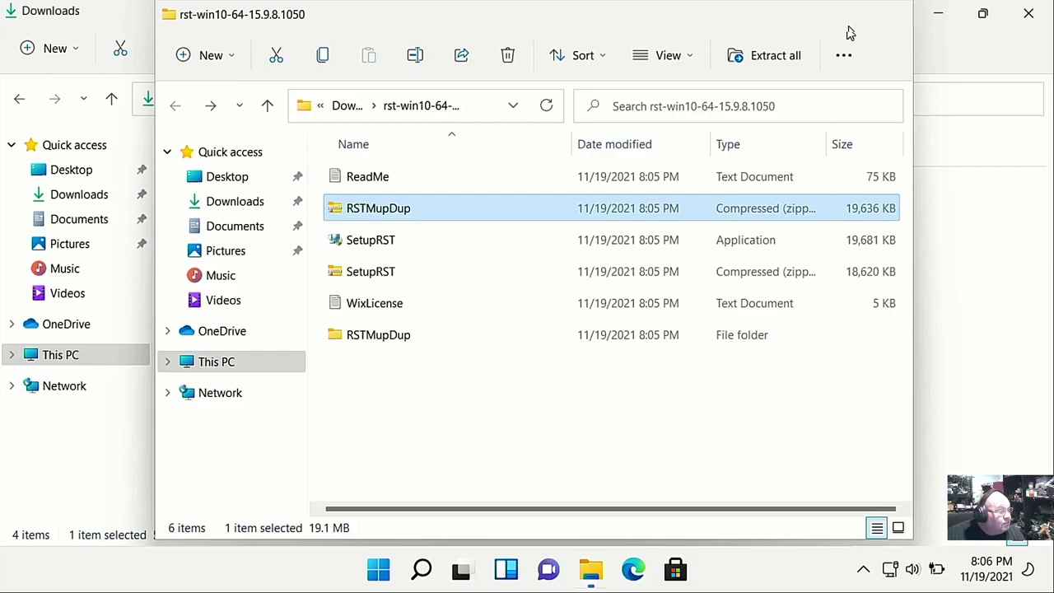
left_click(879, 18)
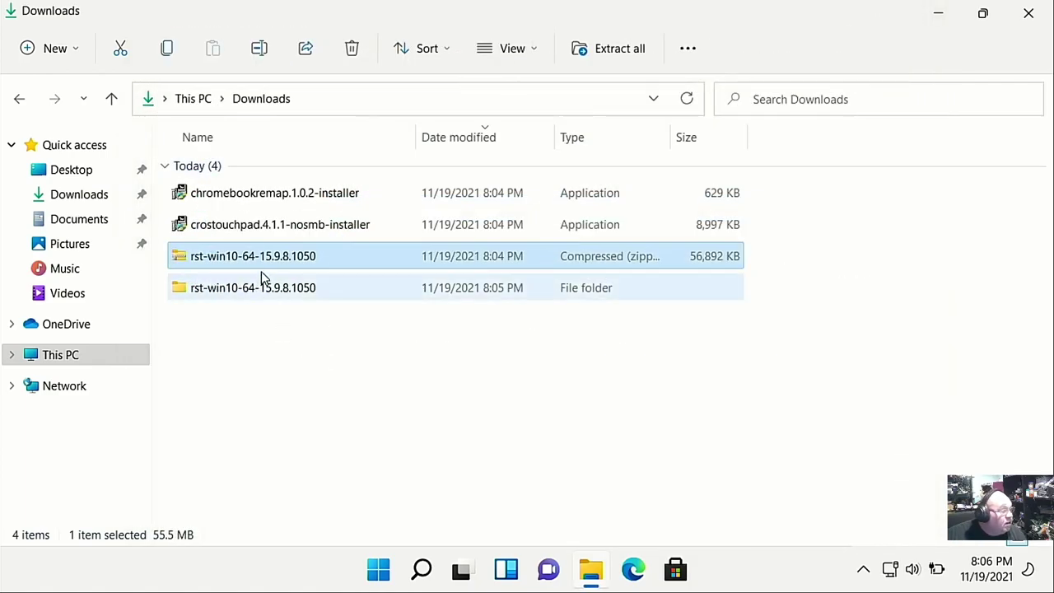
Step: Run crostouchpad.4.1.1-nosmb-installer, allow its changes, install the CoolStar Human Interface Devices software and close the finished installer
double_click(207, 224)
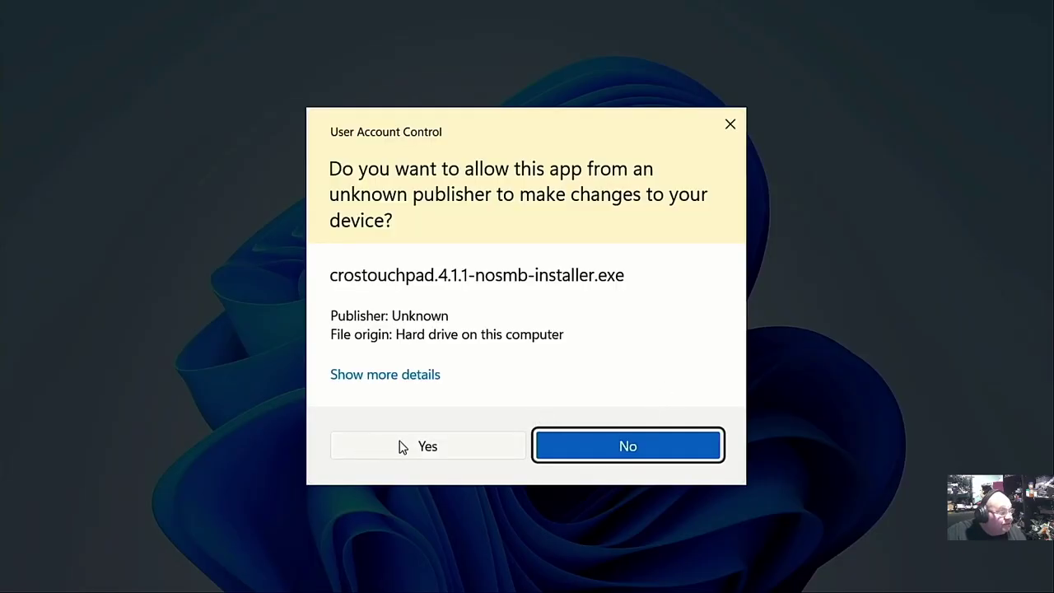
left_click(399, 444)
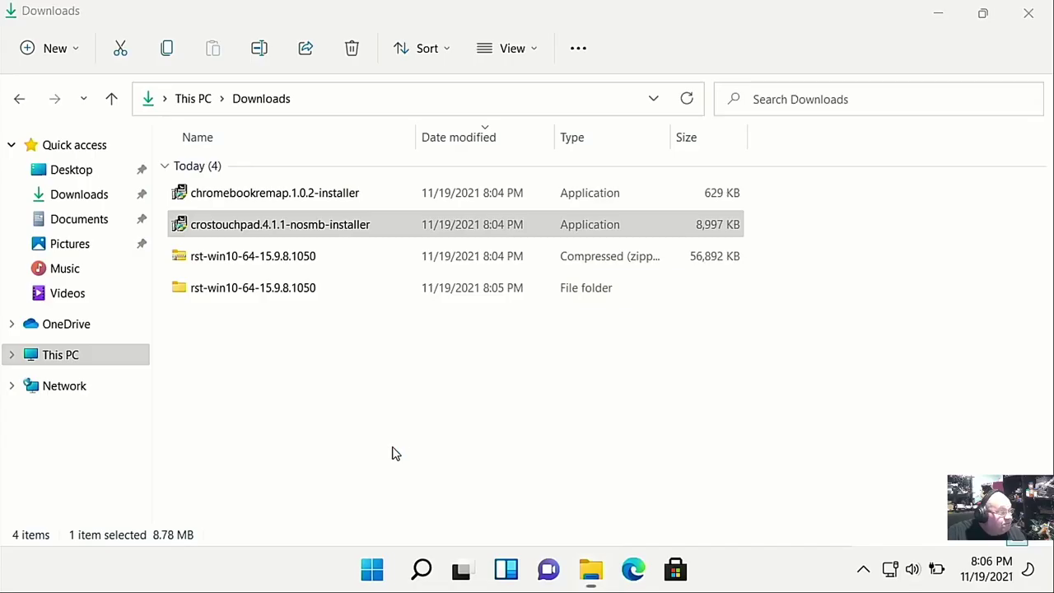
left_click(689, 399)
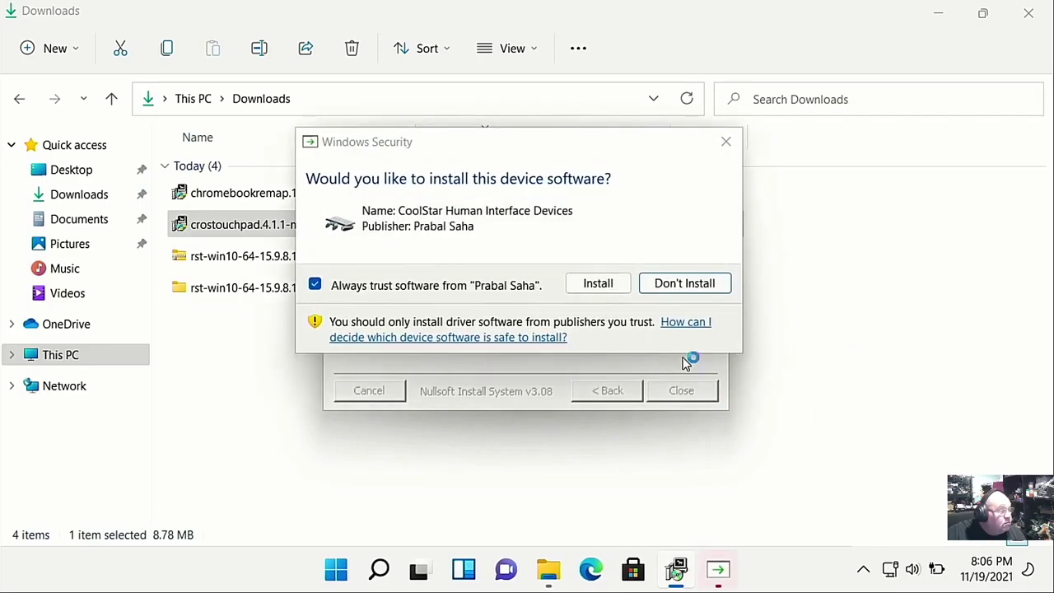
left_click(592, 284)
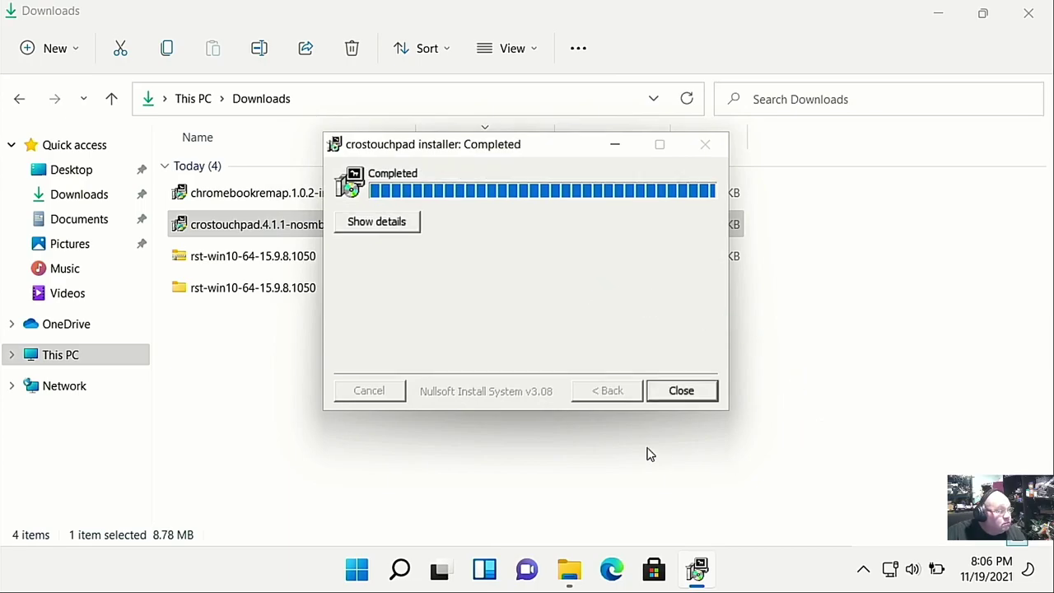
left_click(695, 394)
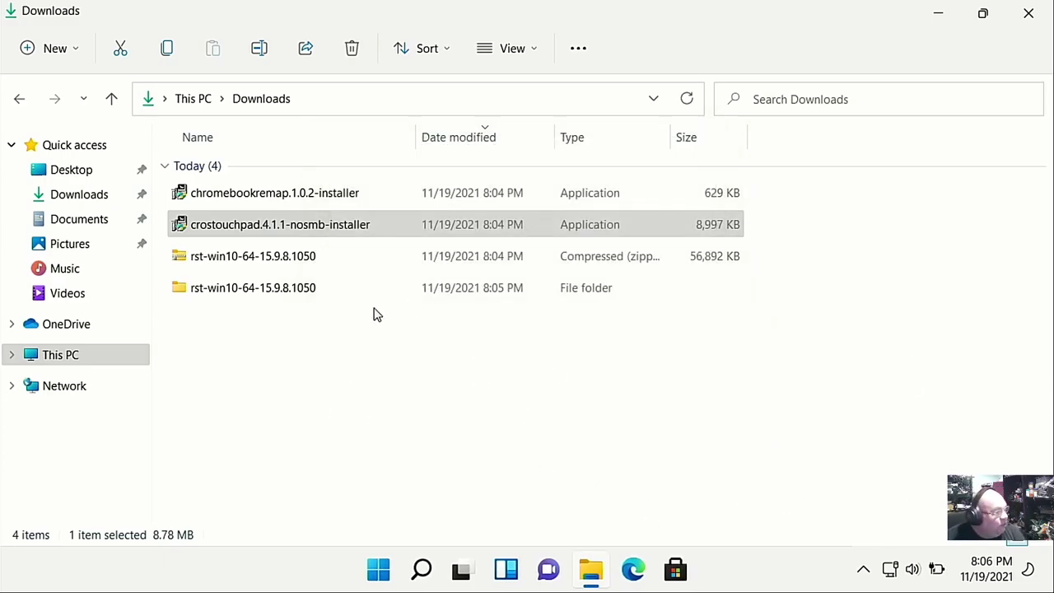
Step: Install the Keyboard Remap Utility with chromebookremap.1.0.2-installer, allowing its changes, and close the installer and the Downloads window
double_click(244, 193)
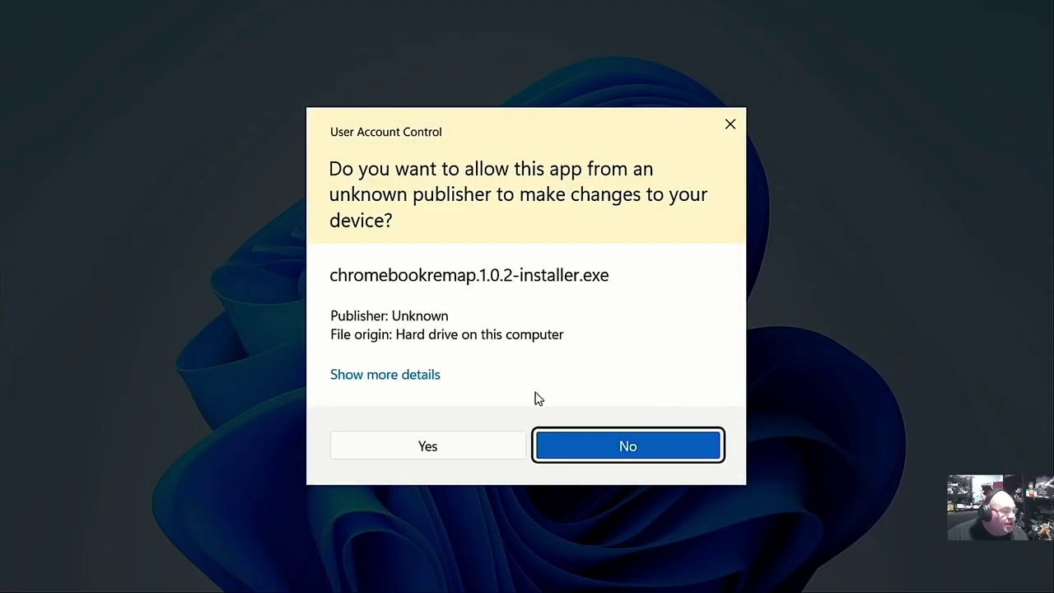
left_click(436, 452)
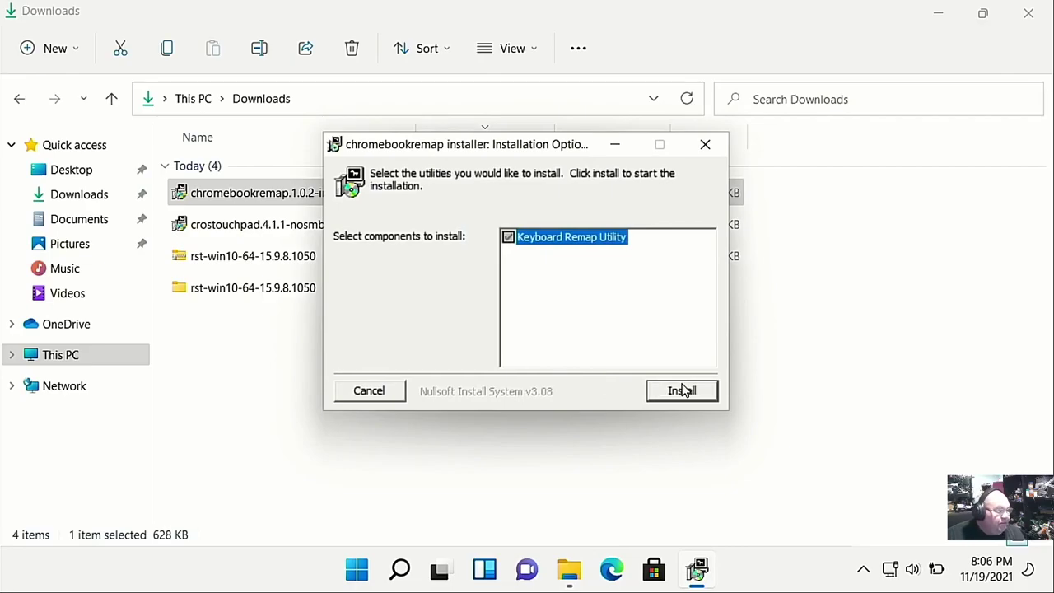
left_click(681, 389)
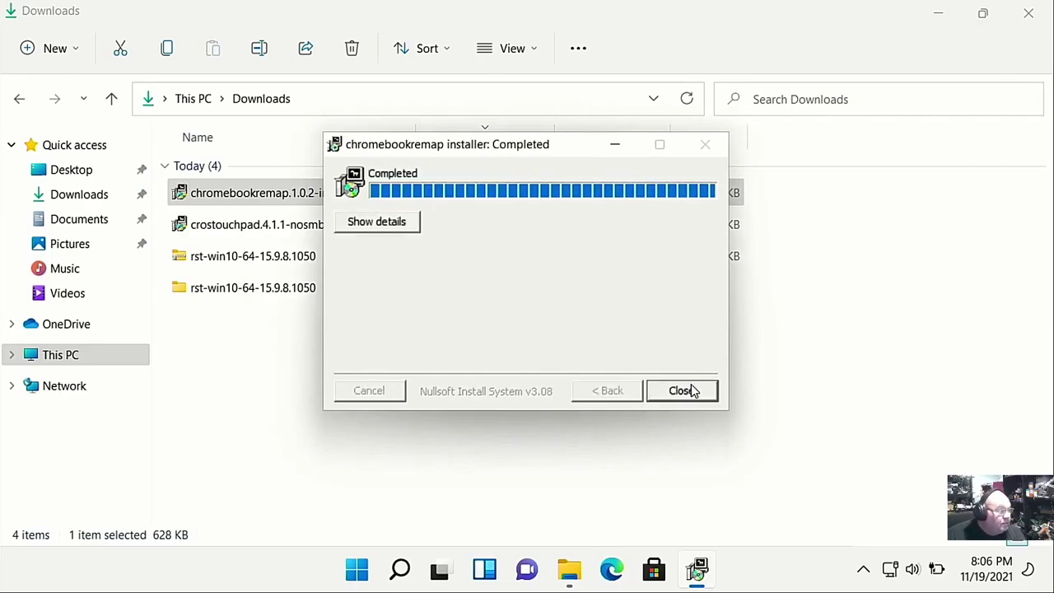
left_click(682, 391)
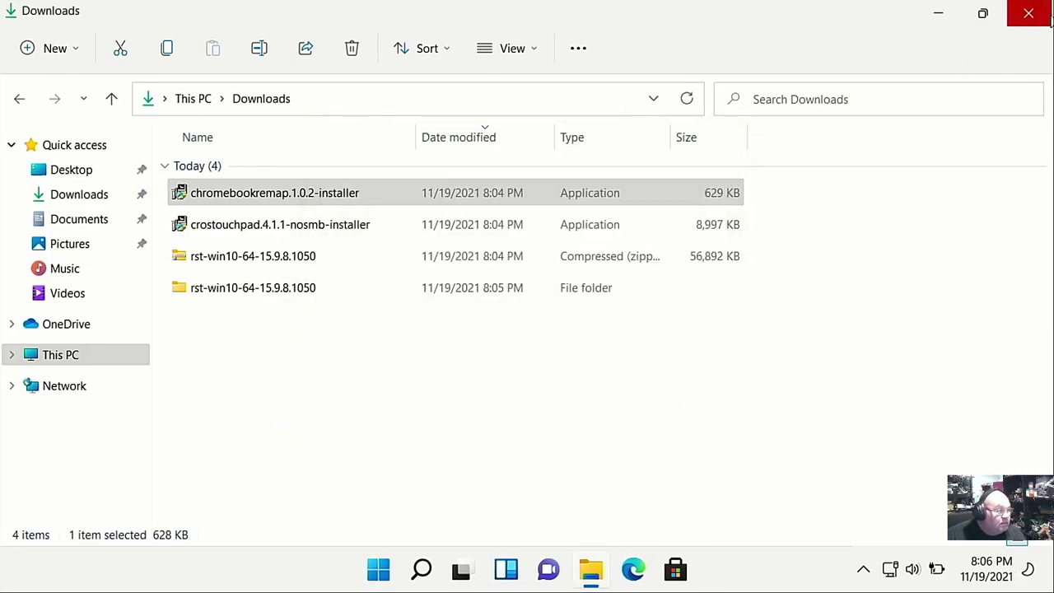
left_click(1040, 16)
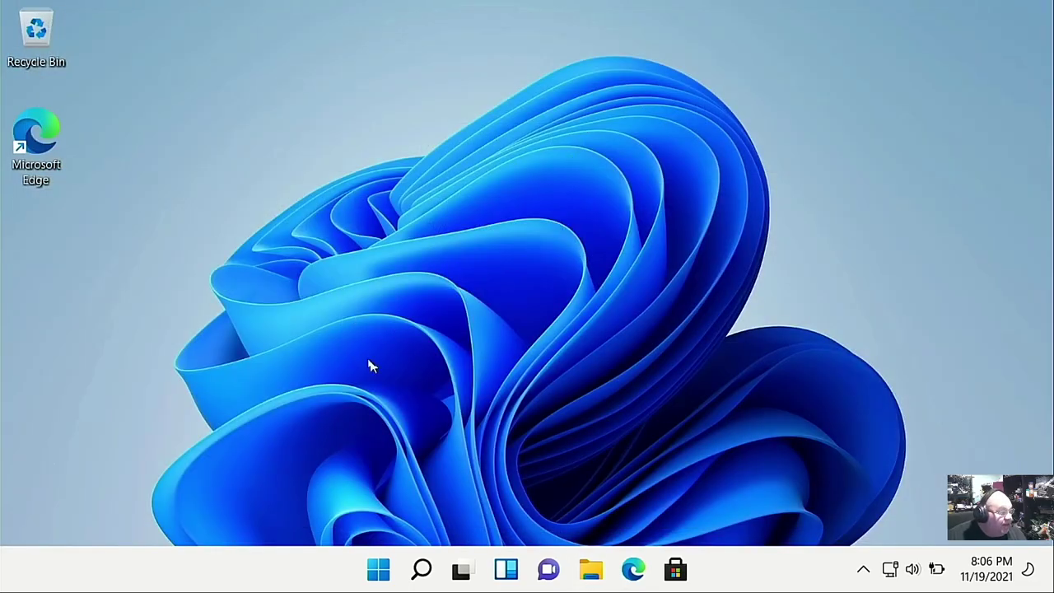
Step: Apply the dark theme with the colourful flower-like shapes and red accent in the Personalization settings, and close Settings
right_click(342, 193)
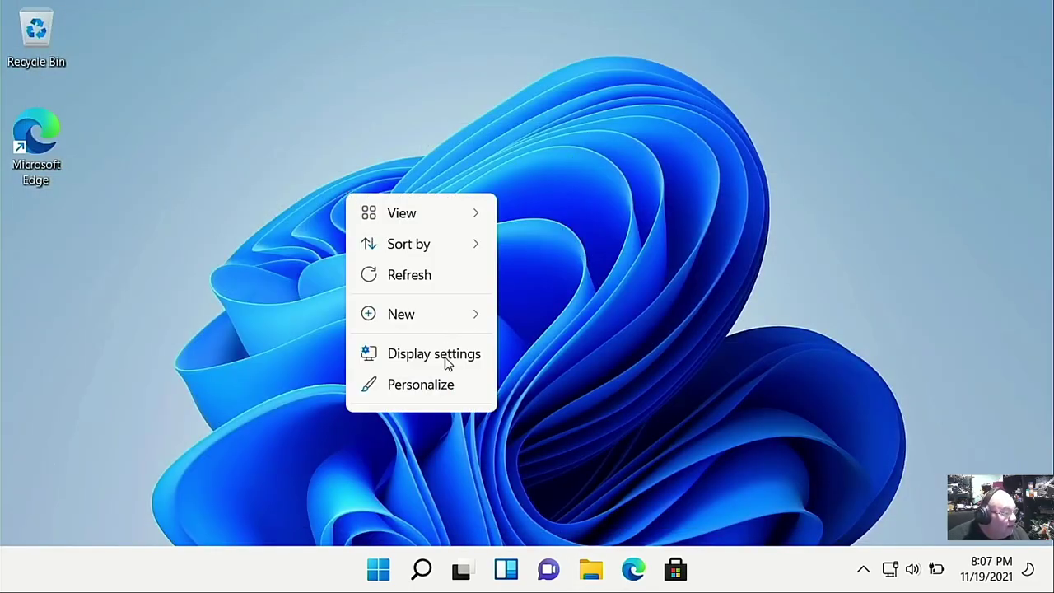
left_click(421, 385)
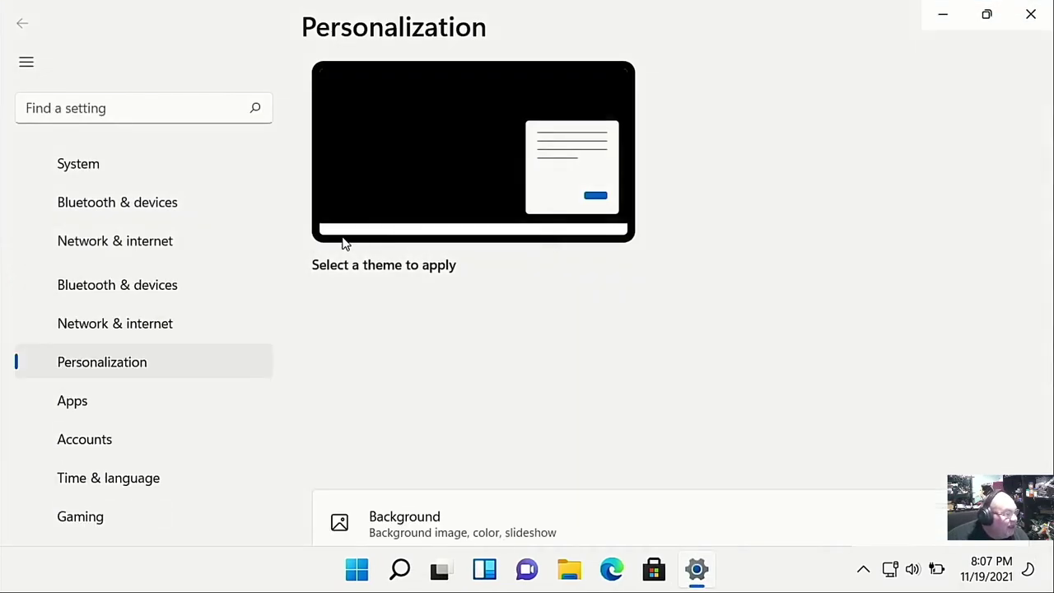
scroll(790, 343, "down", 3)
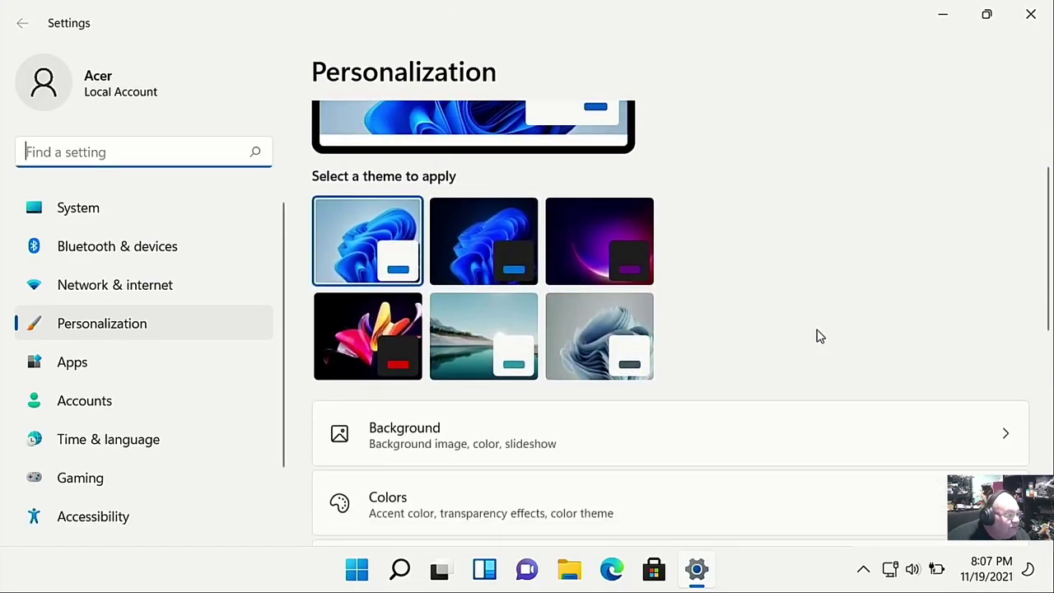
left_click(372, 328)
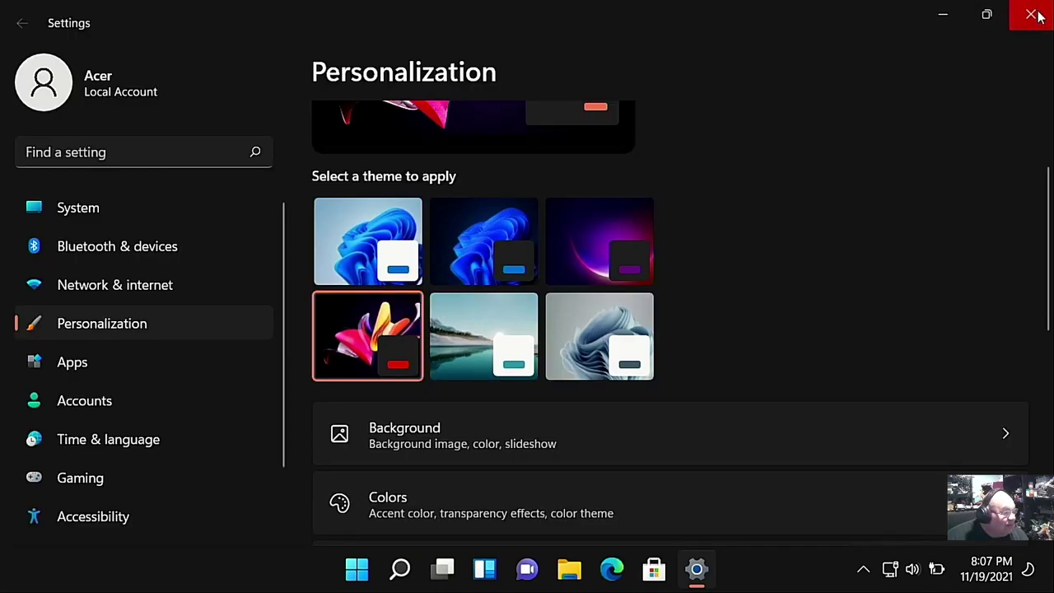
left_click(1031, 13)
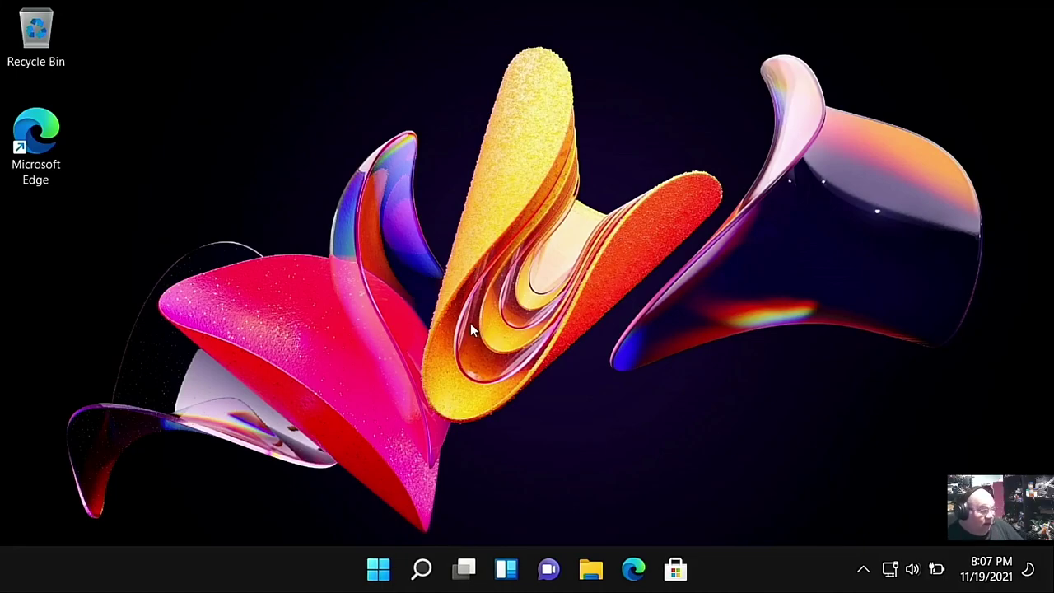
Step: Show the hidden system tray icons
left_click(866, 573)
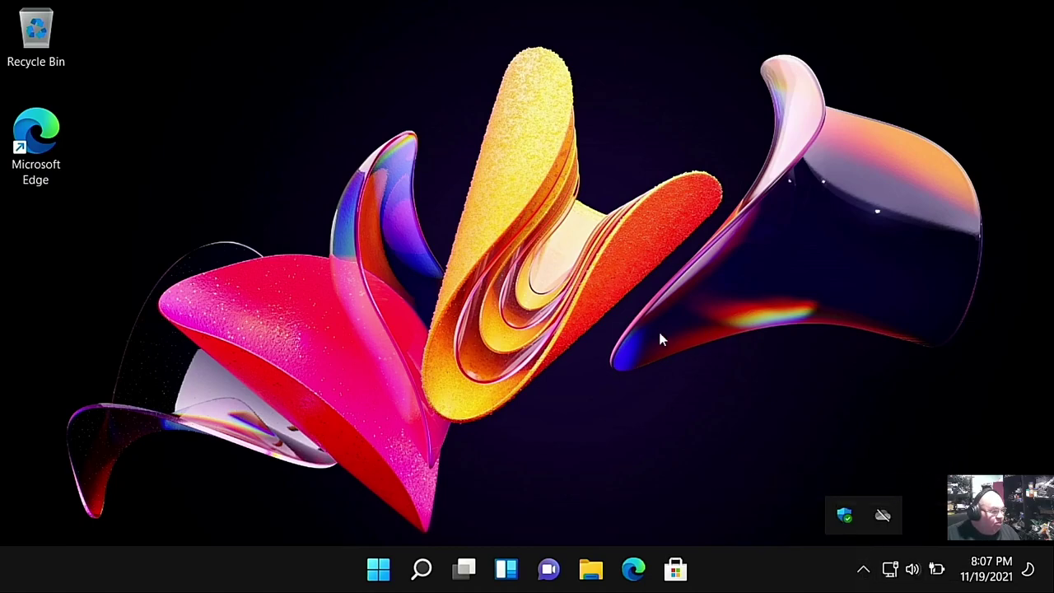
Step: Dismiss the hidden tray icons and open Task Manager maximized with full details
left_click(623, 325)
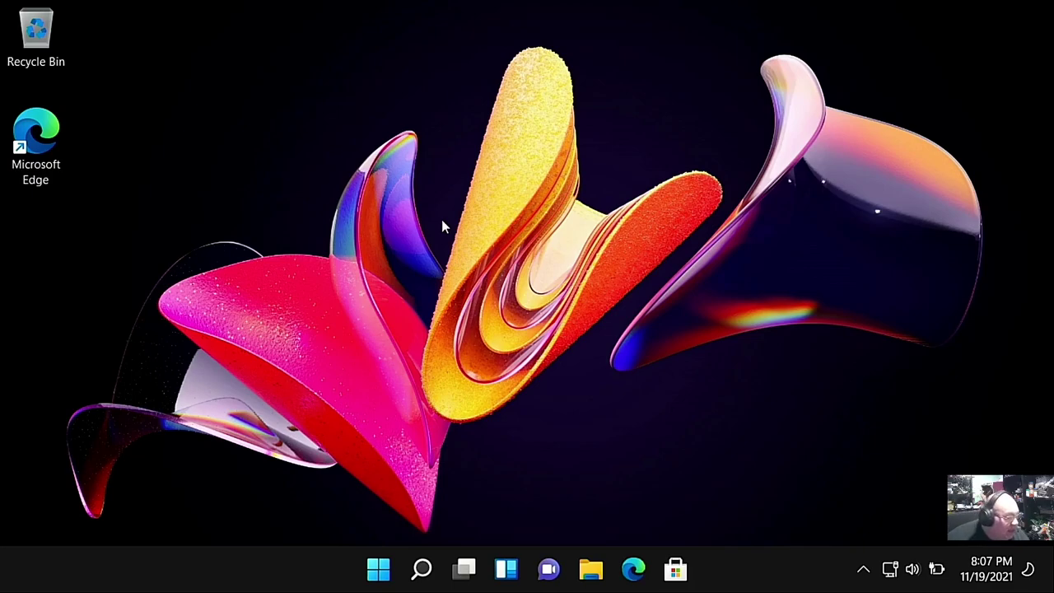
right_click(377, 569)
left_click(387, 363)
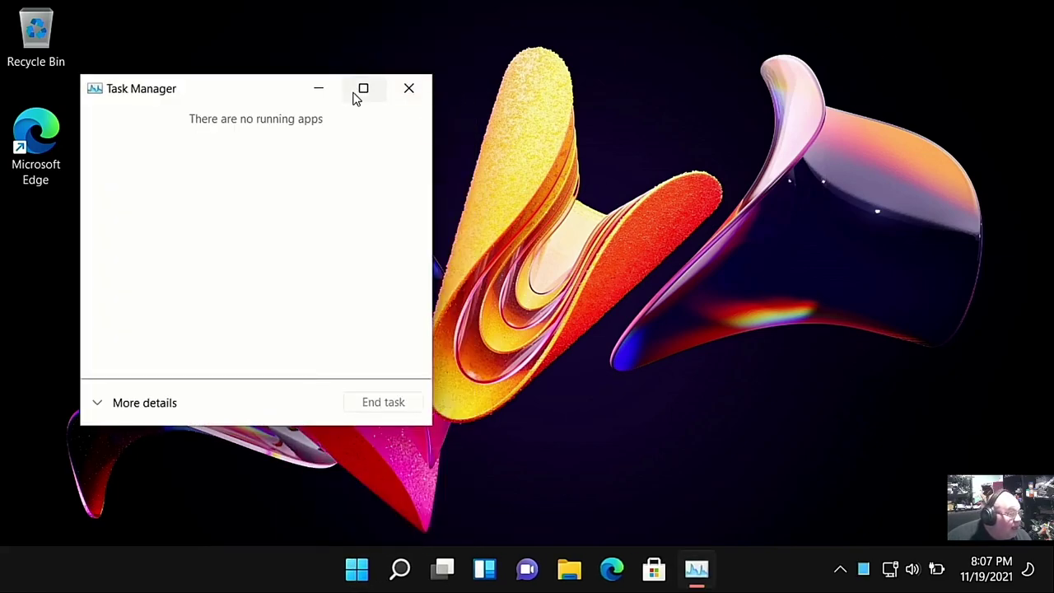
left_click(365, 90)
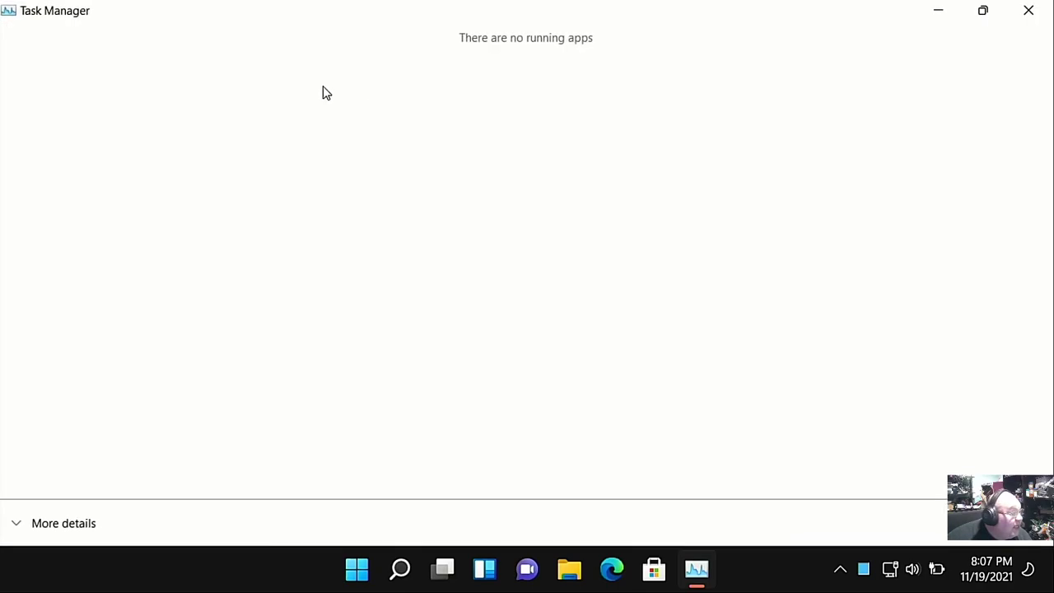
left_click(48, 525)
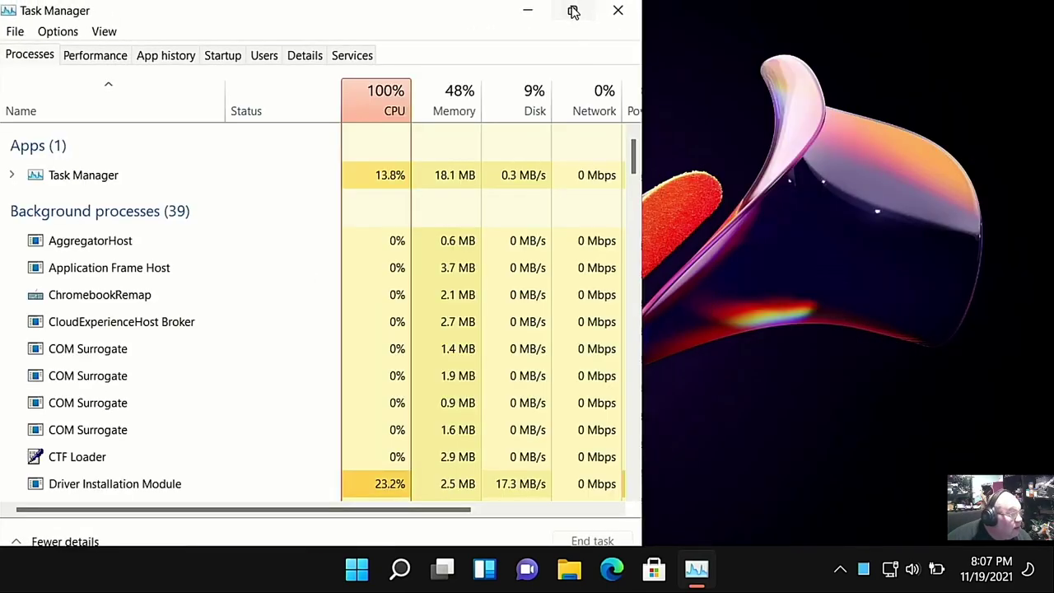
left_click(571, 8)
Step: Examine the CPU, memory and Disk 0 (C:) performance details, and close Task Manager
left_click(95, 56)
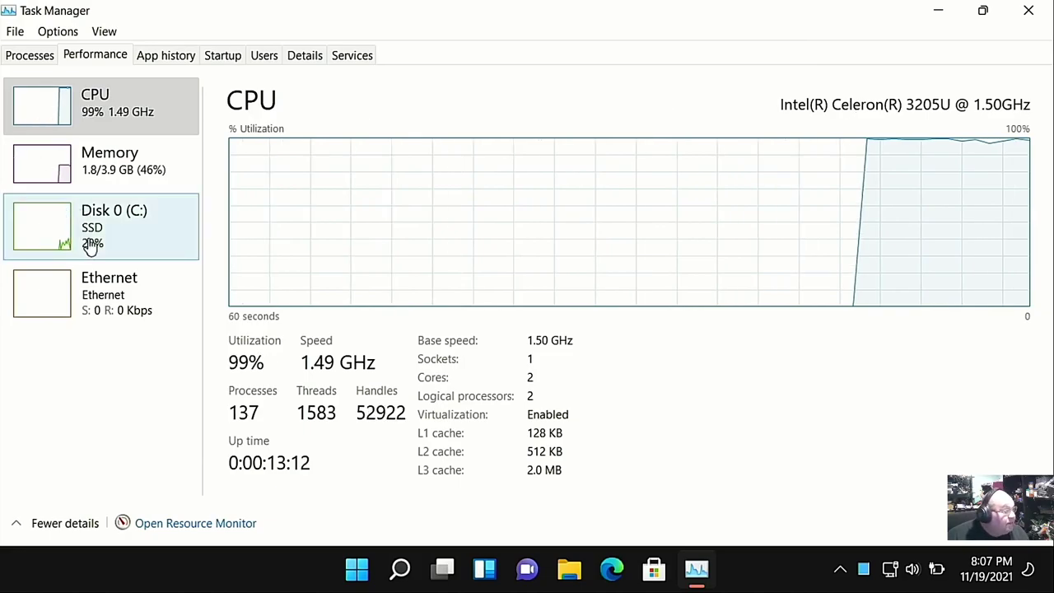
left_click(110, 179)
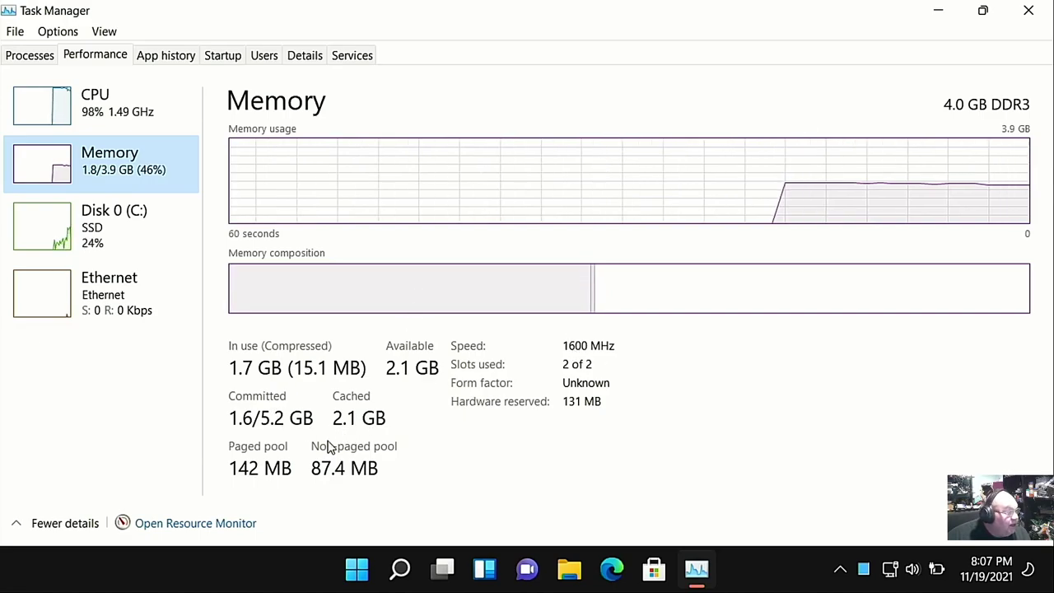
left_click(87, 226)
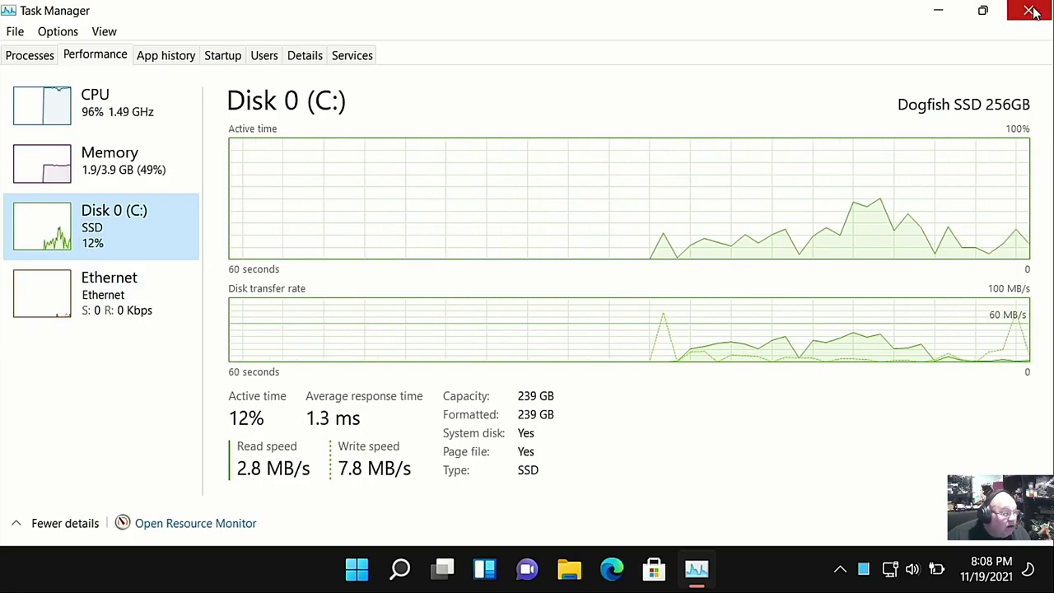
left_click(1030, 10)
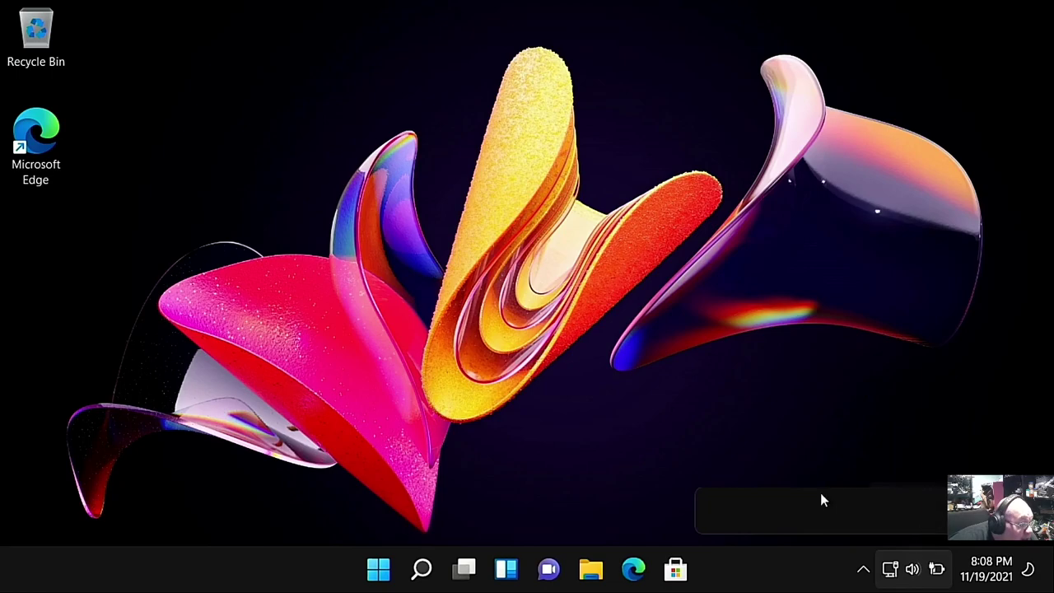
Step: Set the display brightness to 100 and raise the sound volume in quick settings, checking the sliders once more before closing them
left_click(912, 569)
left_click(906, 449)
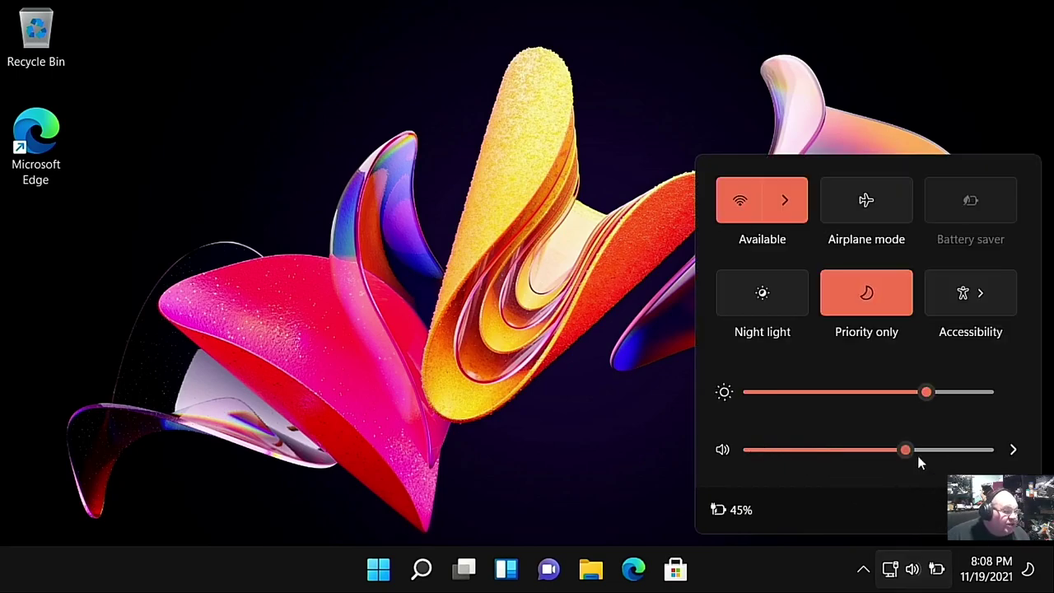
left_click_drag(928, 395, 1016, 404)
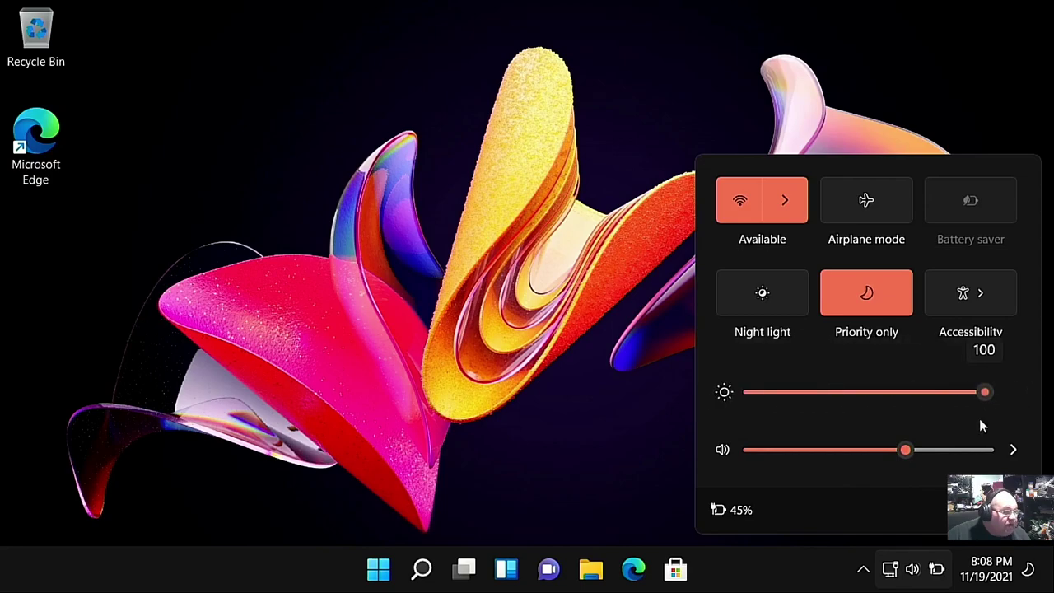
left_click_drag(905, 452, 938, 451)
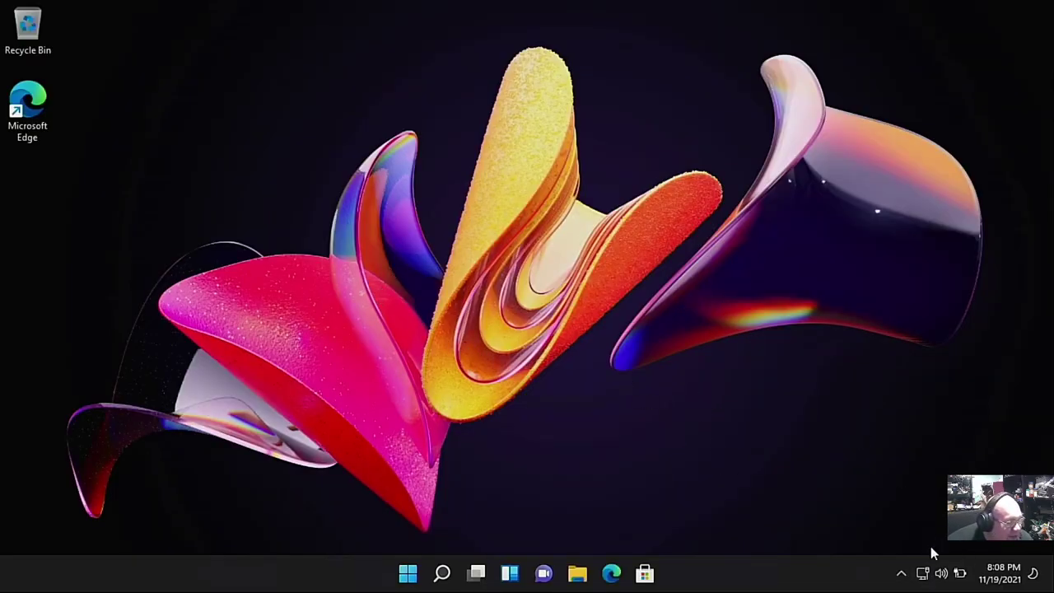
left_click(960, 576)
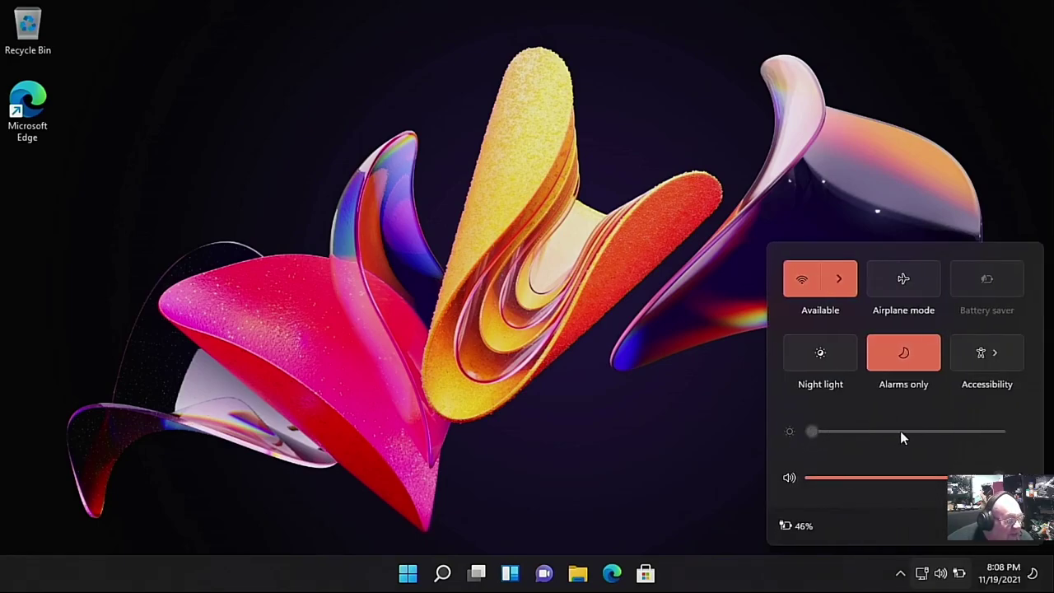
left_click(629, 380)
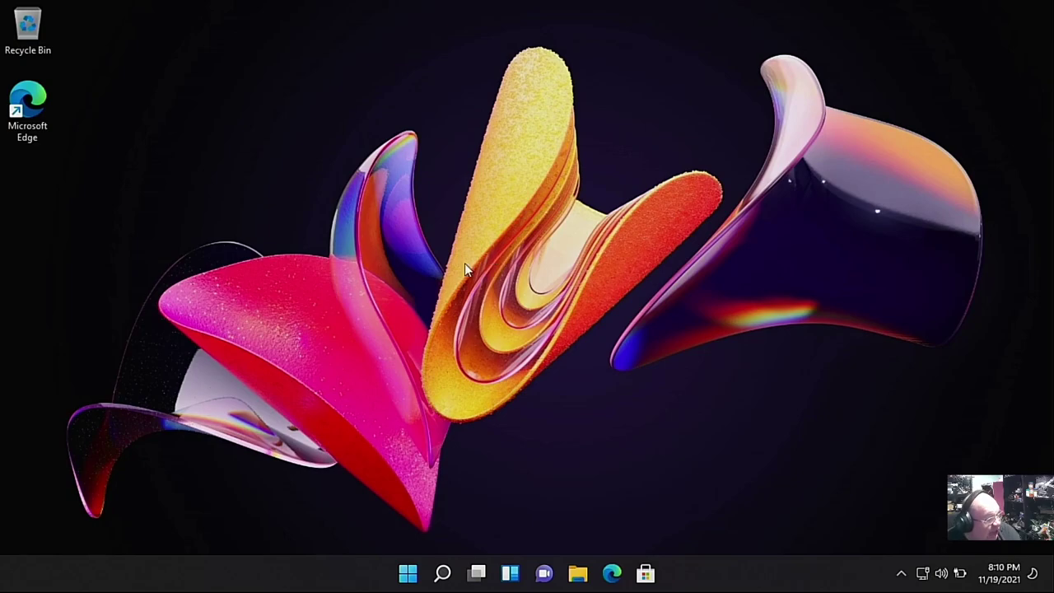
Step: Test the keyboard by entering "DDUYUFUYFUyfufy" in the Windows search, and clear the text
left_click(407, 572)
type("DDUYUFUYFUyfufy")
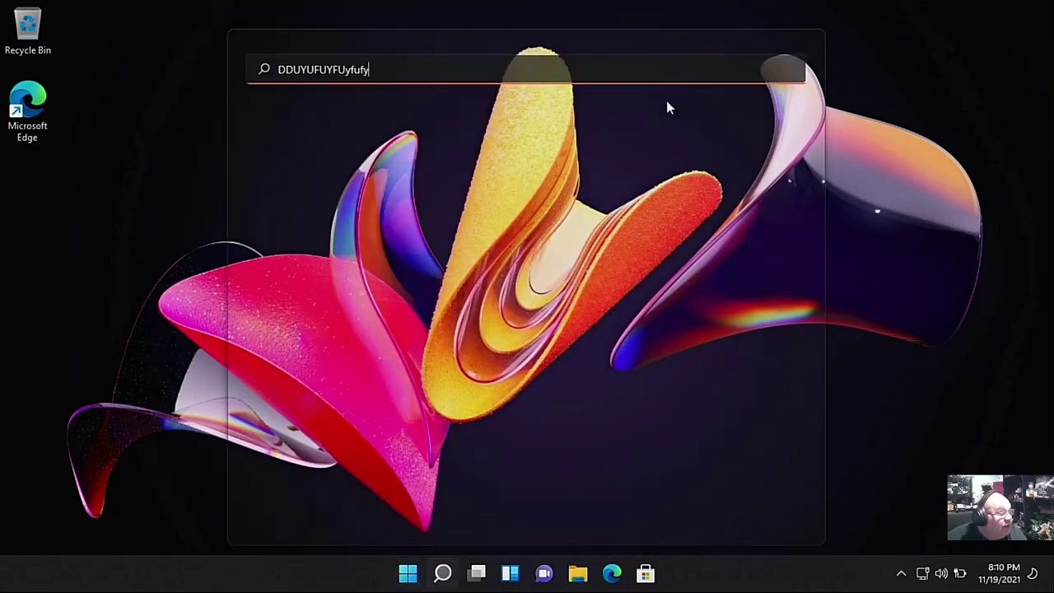
key("BackSpace")
key("BackSpace")
key("BackSpace")
key("BackSpace")
key("BackSpace")
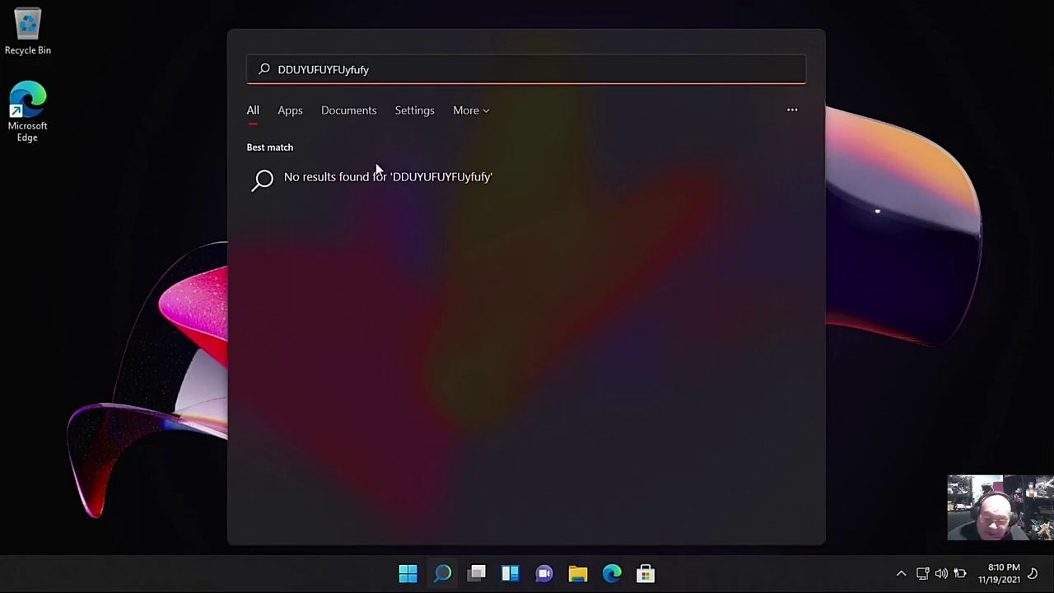
key("BackSpace")
key("BackSpace")
key("BackSpace")
key("BackSpace")
key("BackSpace")
key("BackSpace")
key("BackSpace")
key("BackSpace")
key("BackSpace")
key("BackSpace")
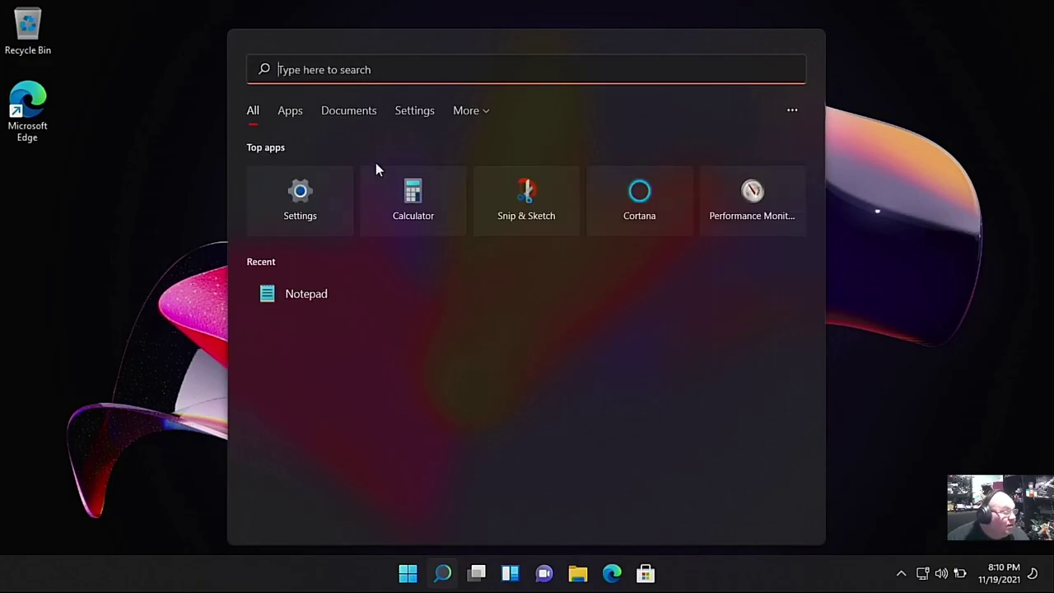
Step: Test the keyboard in Notepad with the text "qaxwkovoifopoiuyryuioo", and close it without saving
left_click(289, 116)
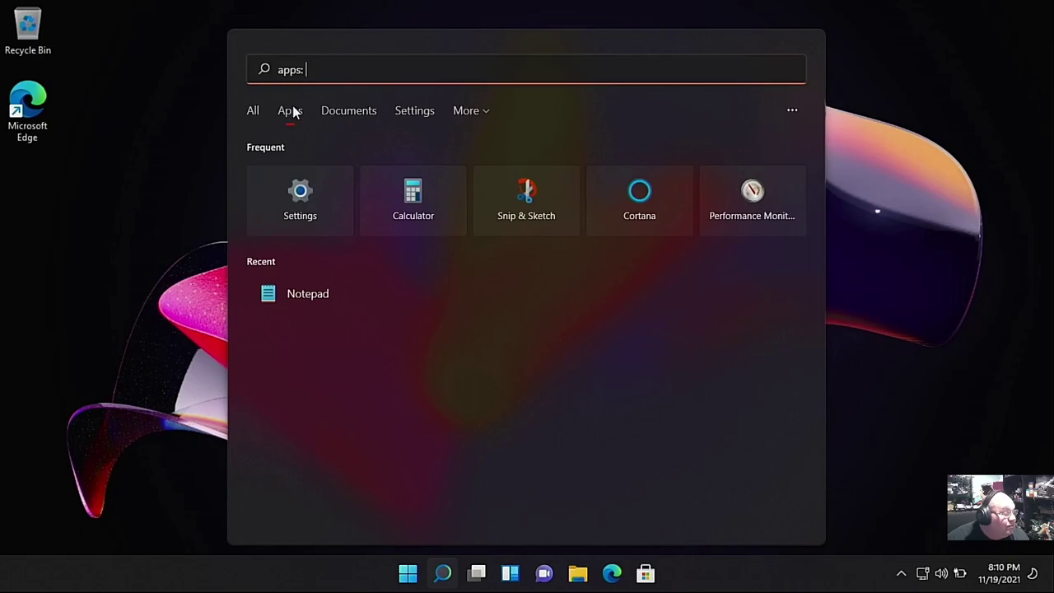
left_click(303, 291)
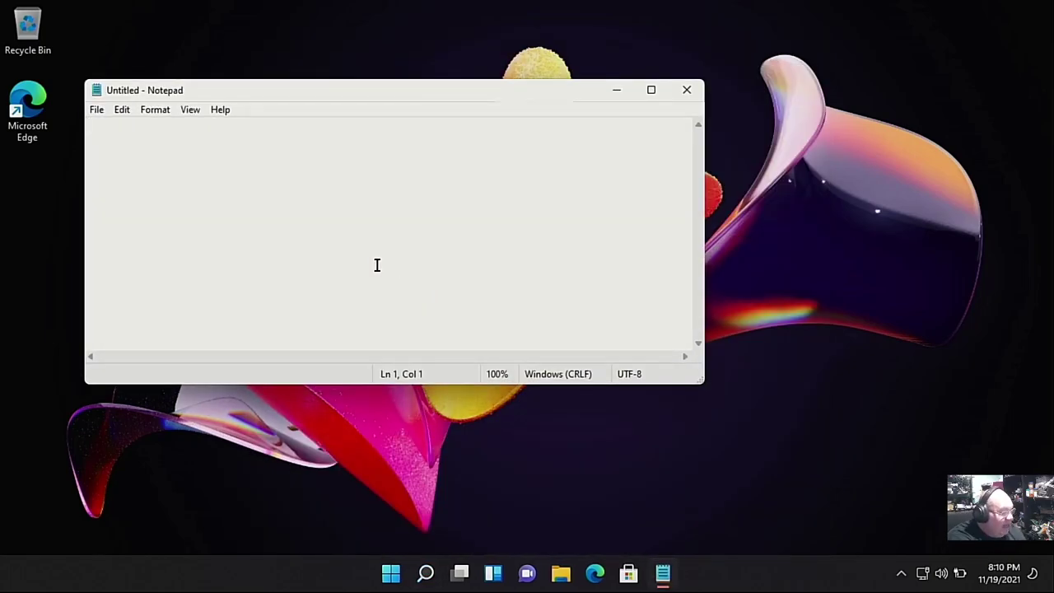
type("qaxwkovoifopoiuy")
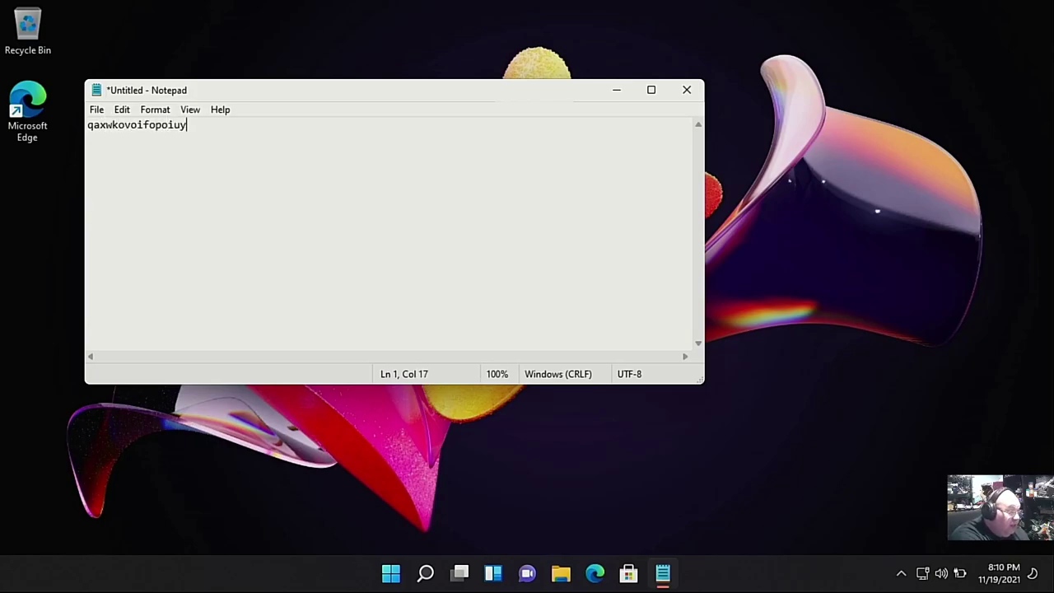
type("ry")
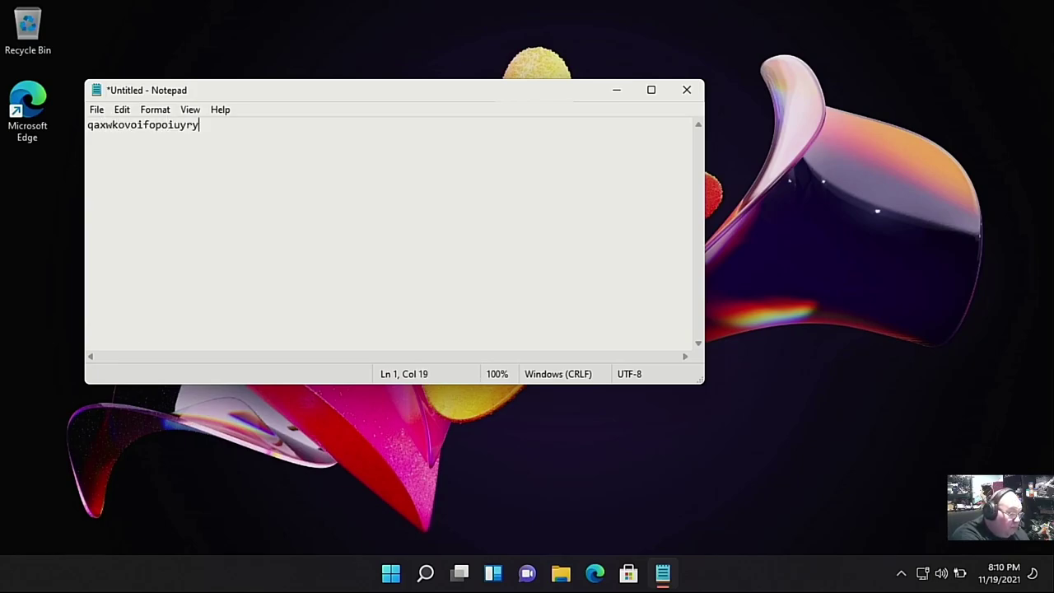
type("uioo")
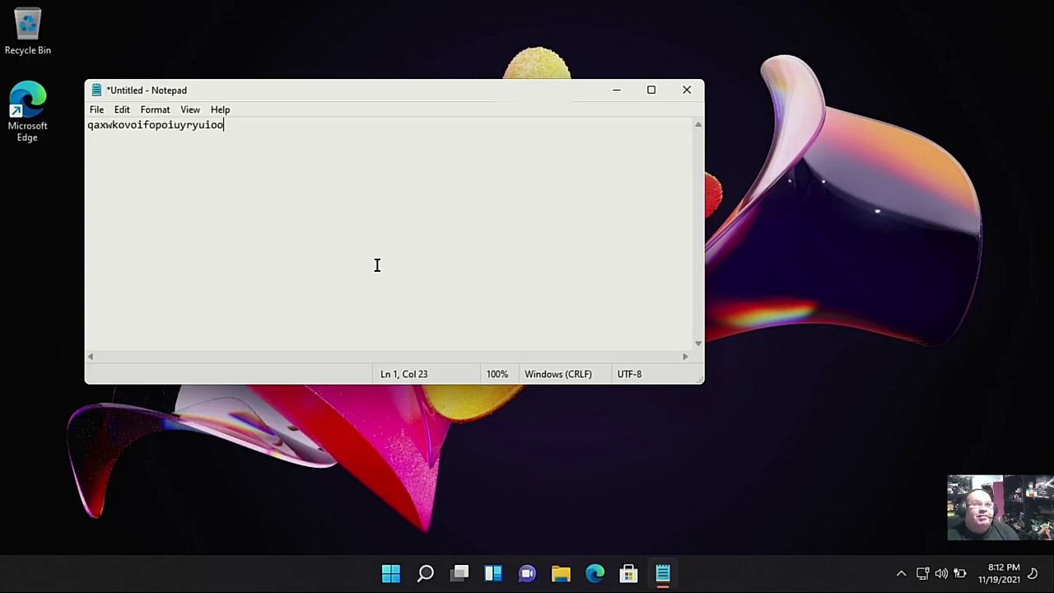
left_click(686, 89)
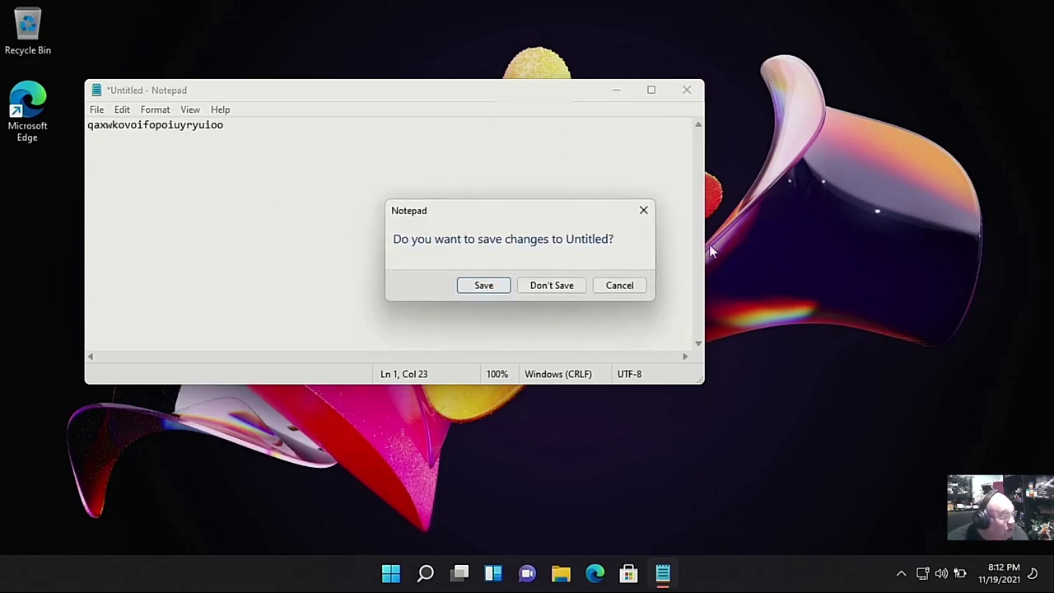
left_click(553, 285)
Step: Switch to Microsoft Edge, open the eBay website and dismiss the tip about recently closed tabs
left_click(617, 575)
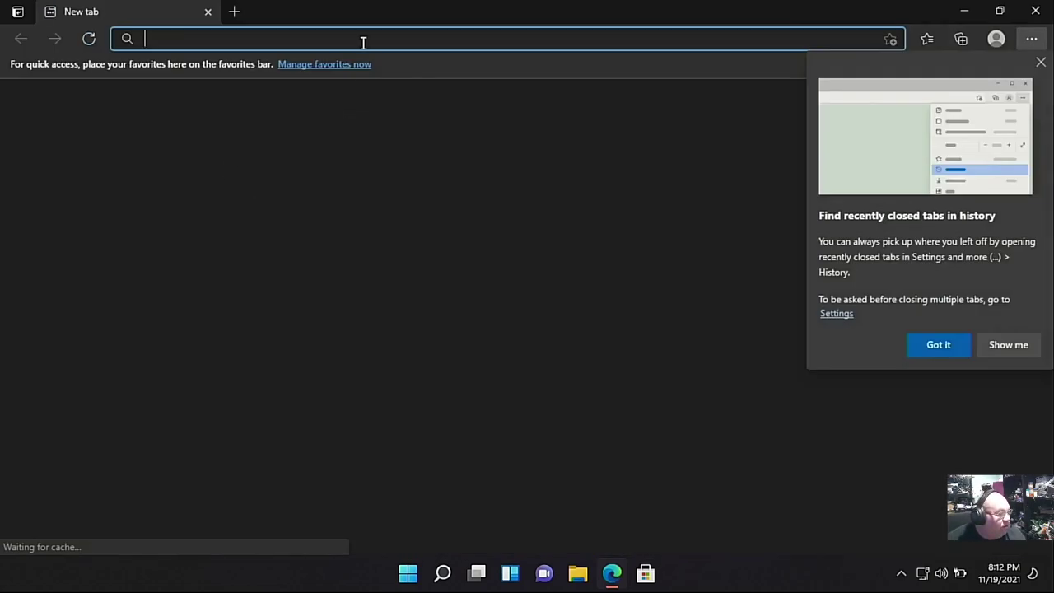
type("ebay")
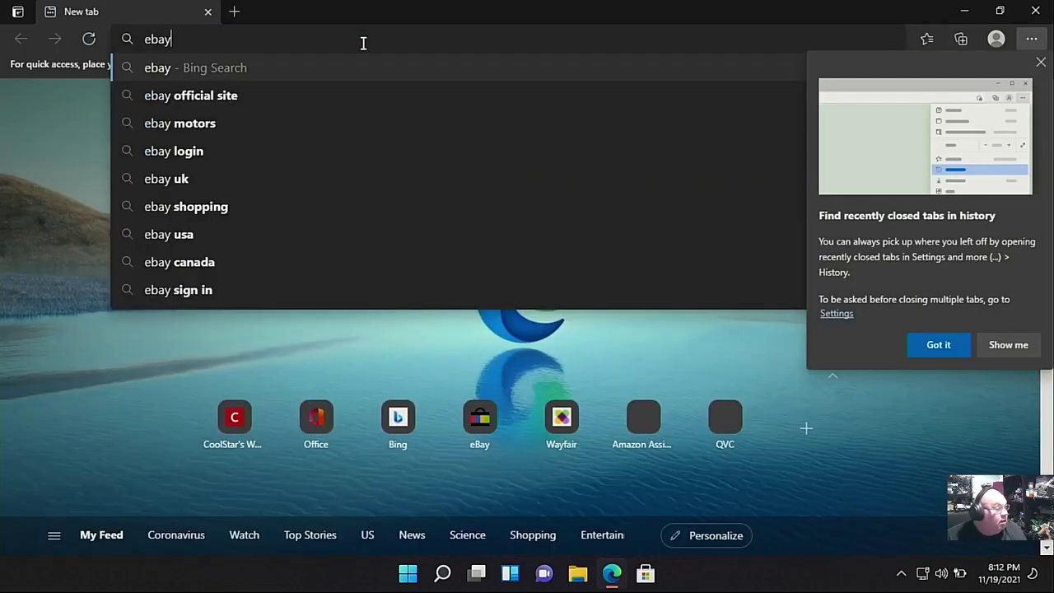
key("Return")
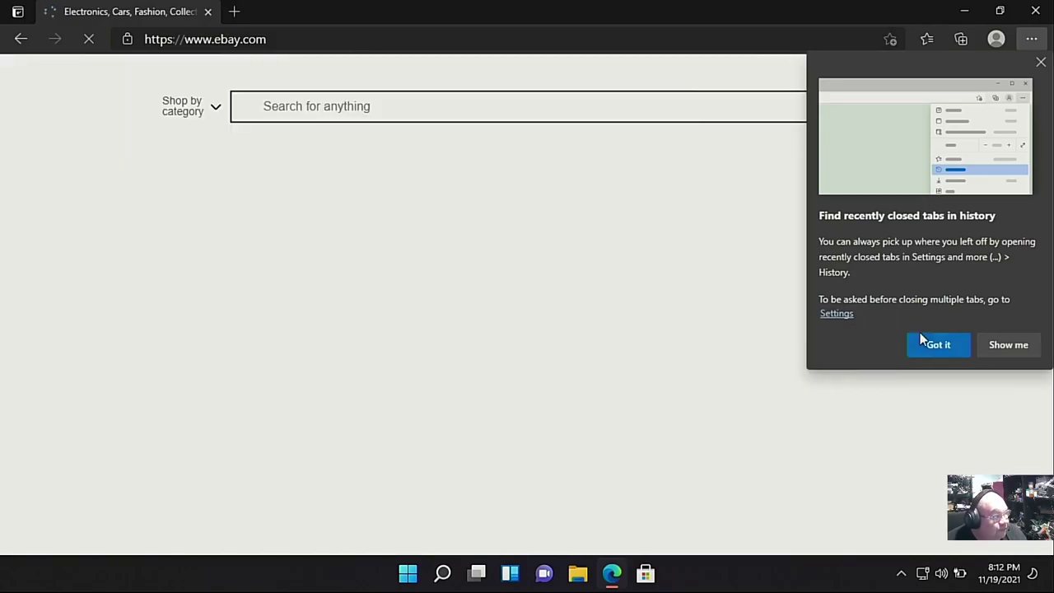
left_click(926, 344)
Step: Search eBay for "acer c740"
left_click(414, 107)
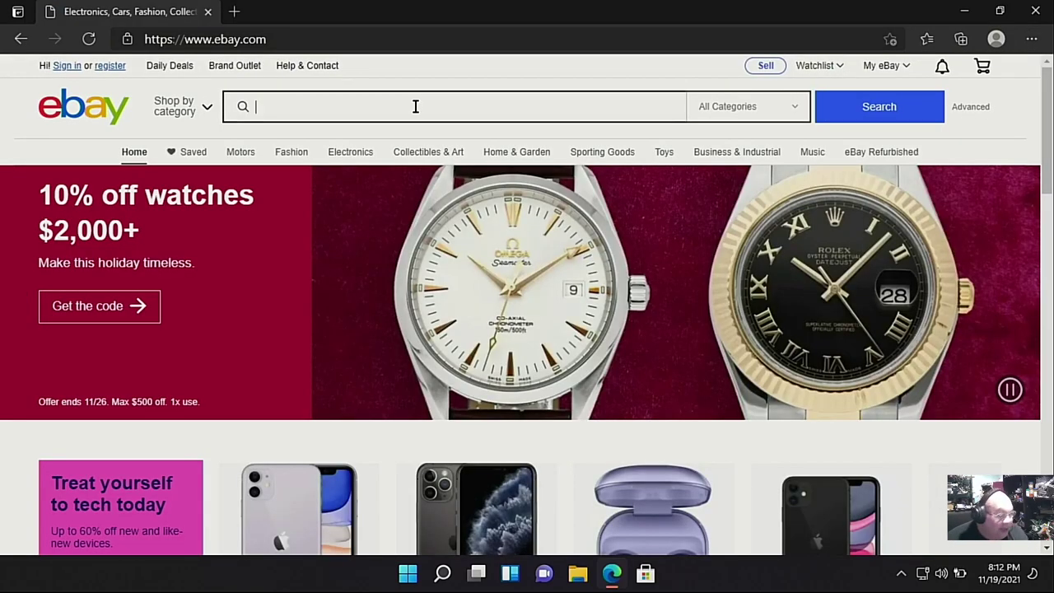
type("acer c")
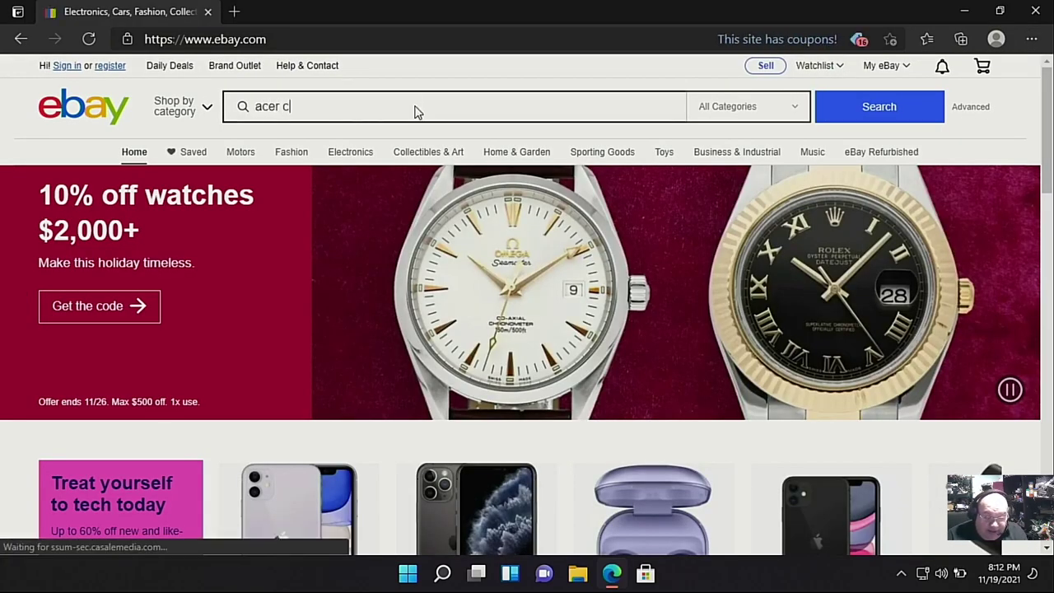
type("740")
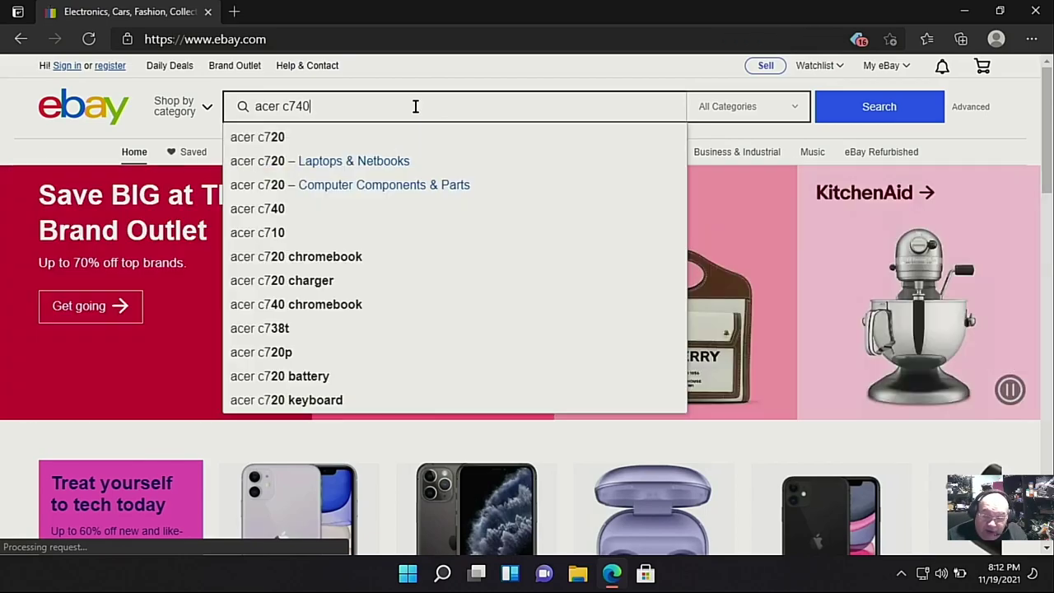
key("Return")
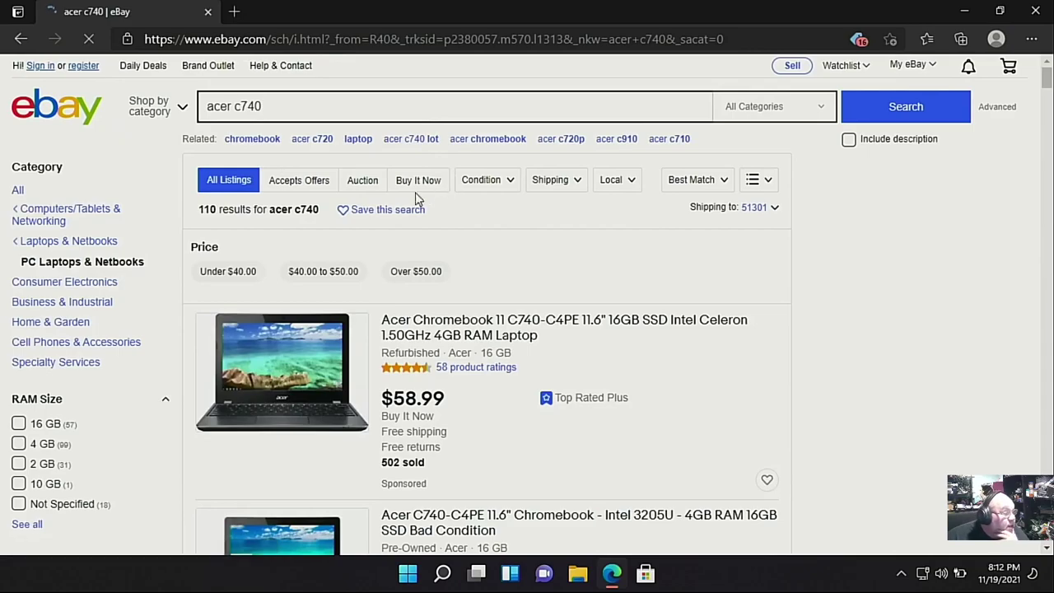
Step: Limit the results to Buy It Now, sort them by Price + Shipping: lowest first, and look over the cheapest listings
left_click(429, 182)
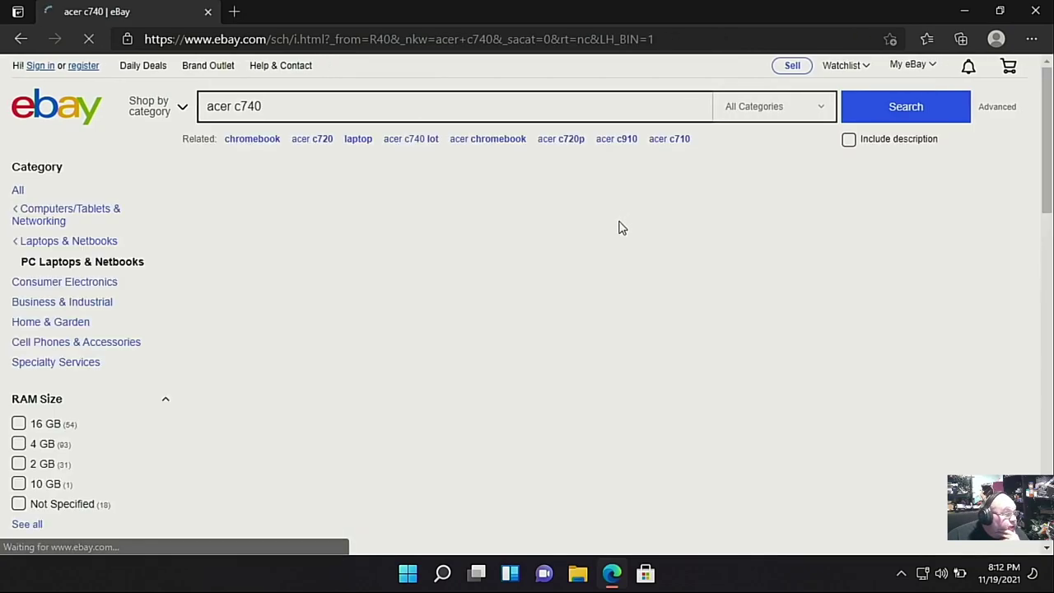
left_click(699, 182)
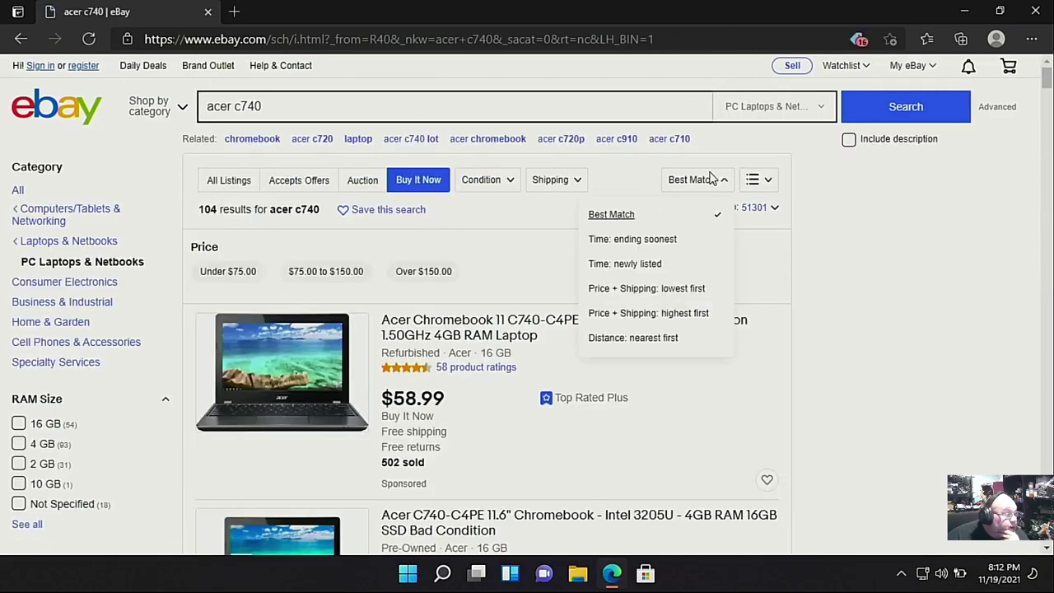
left_click(654, 289)
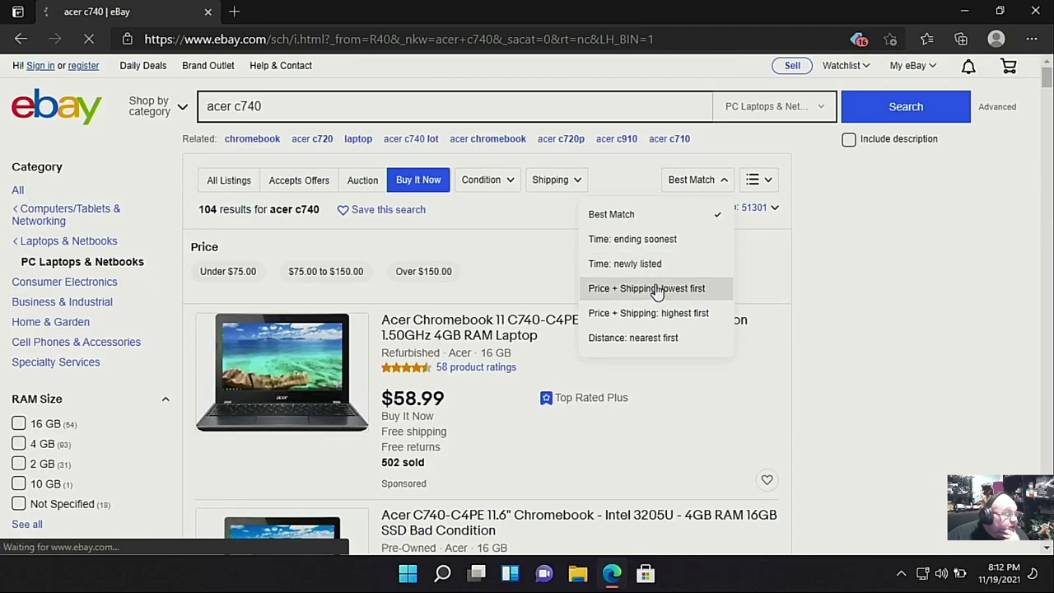
scroll(704, 251, "down", 3)
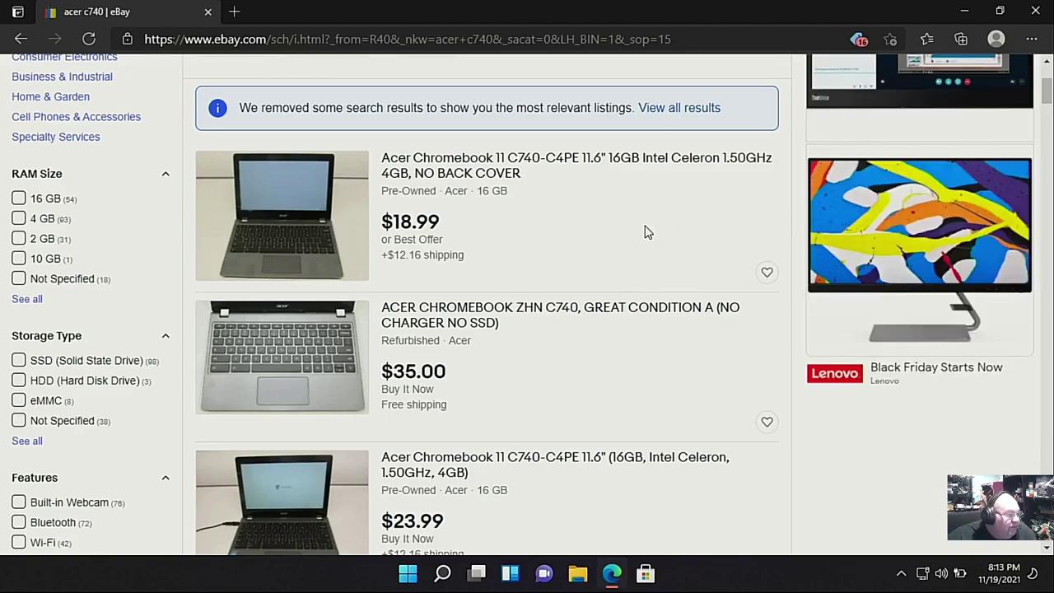
scroll(609, 255, "down", 1)
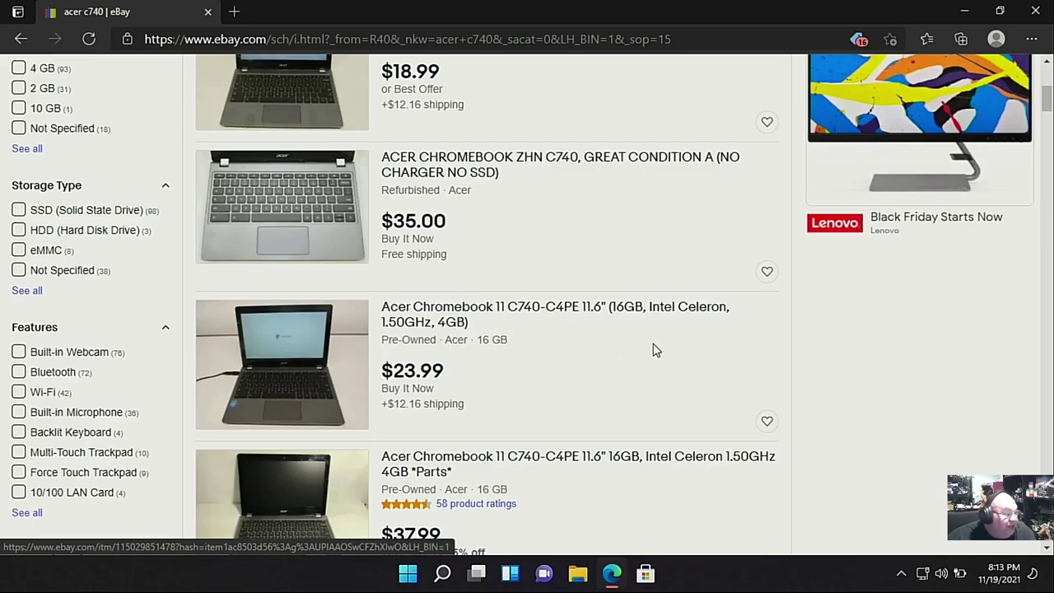
scroll(653, 350, "down", 2)
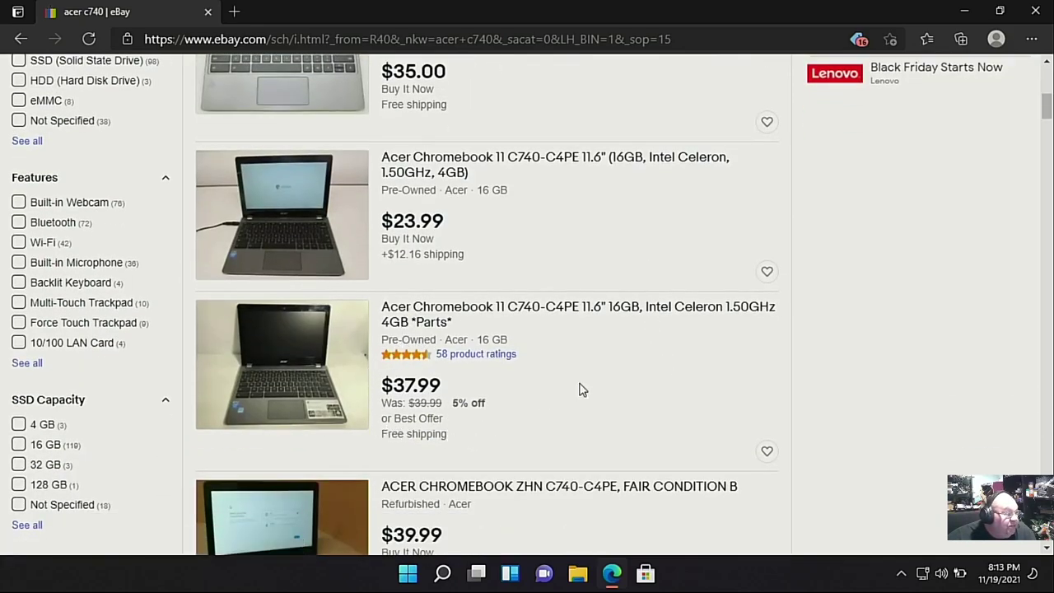
Step: Look over the remaining low-priced Buy It Now listings for the Acer C740 and return to the start of the results
scroll(580, 389, "down", 3)
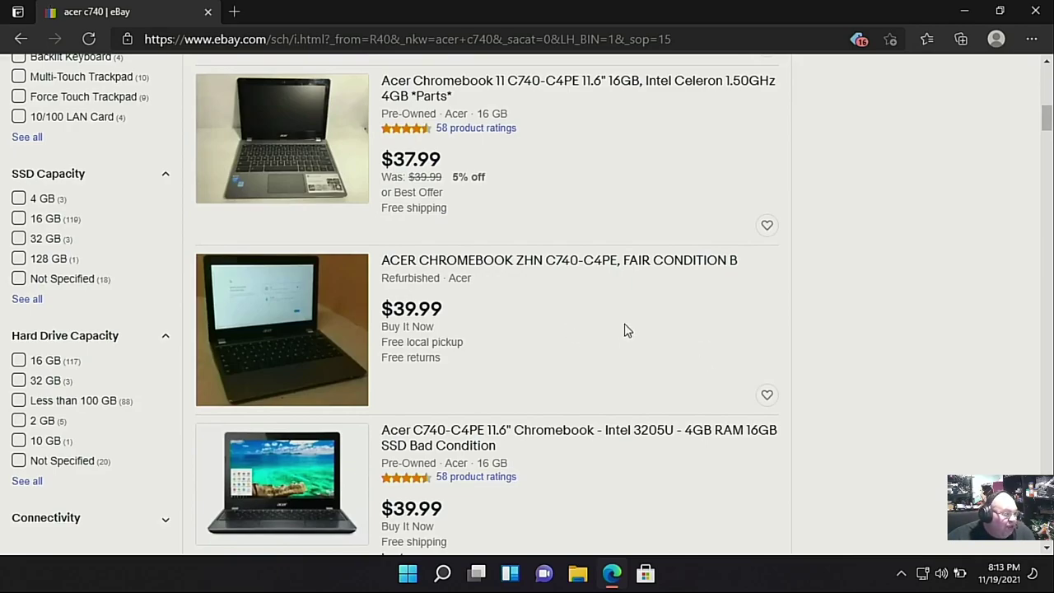
scroll(618, 329, "down", 6)
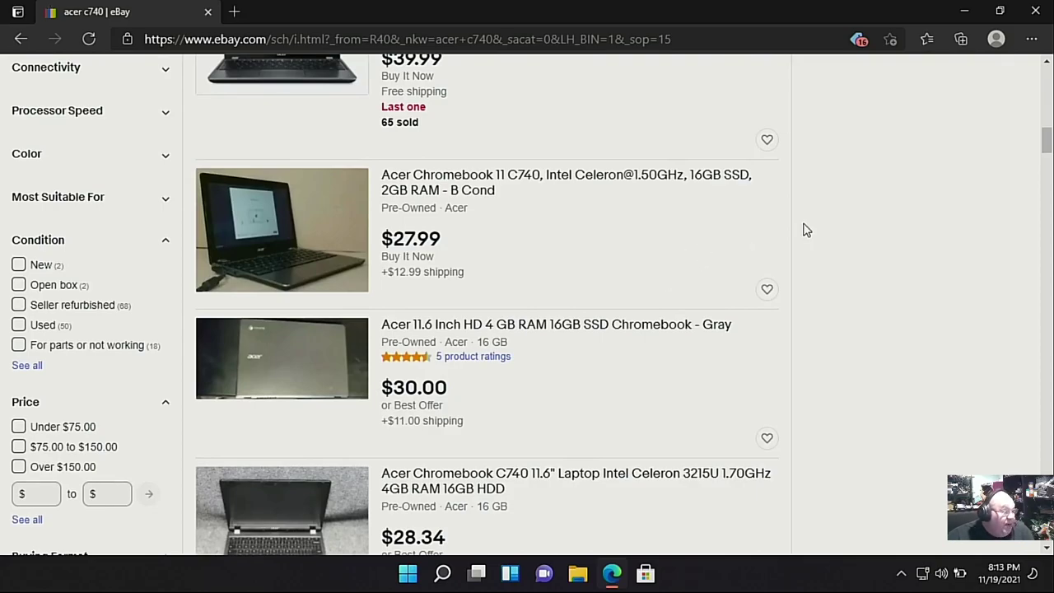
scroll(819, 229, "down", 2)
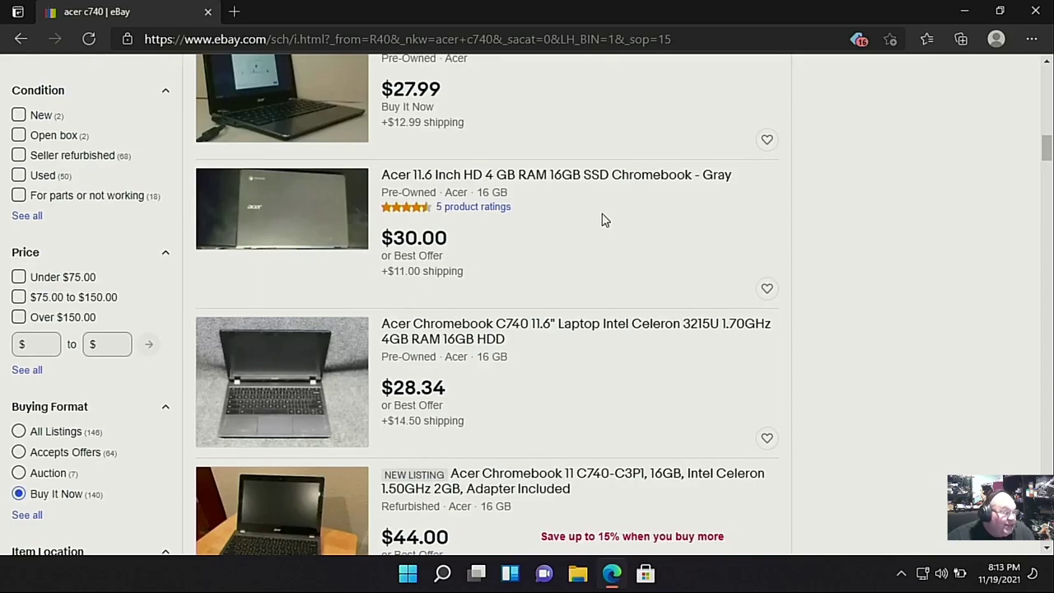
scroll(633, 275, "down", 1)
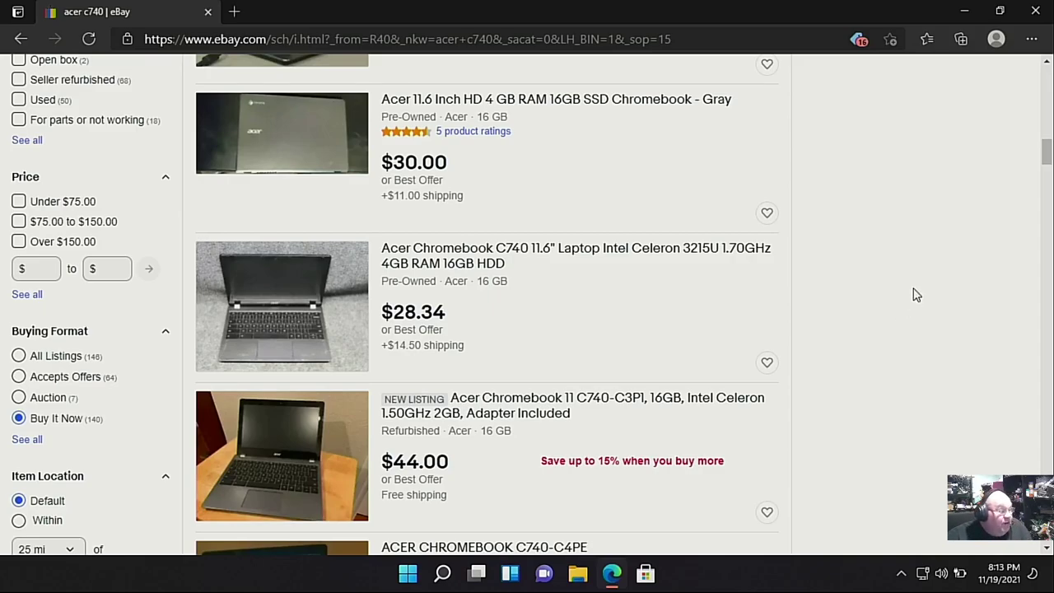
scroll(922, 291, "down", 2)
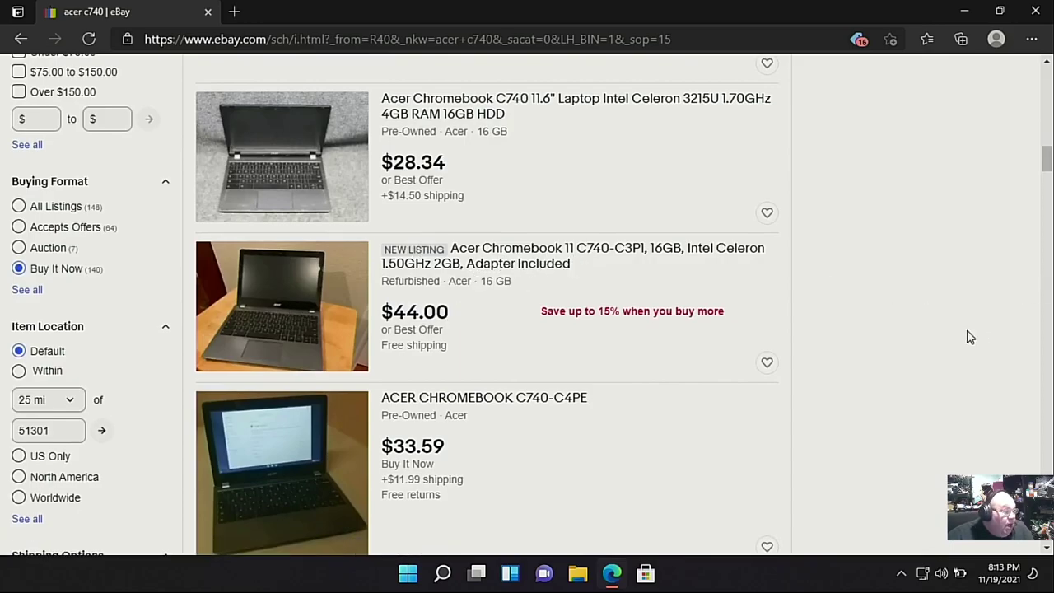
scroll(955, 344, "up", 5)
scroll(947, 343, "up", 10)
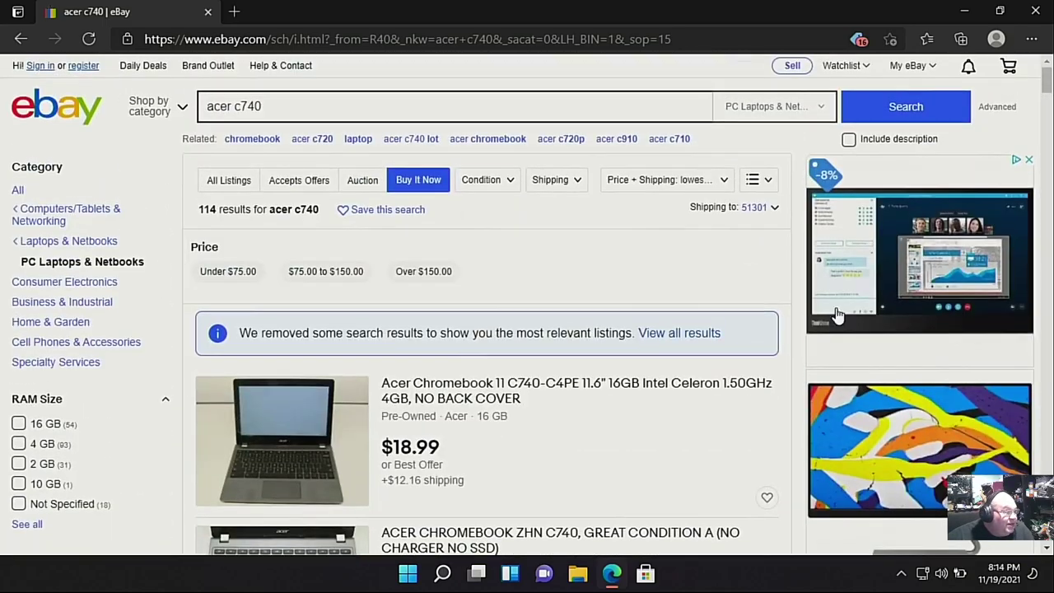
Step: Search the web for "newegg" and open the Newegg website
left_click(547, 40)
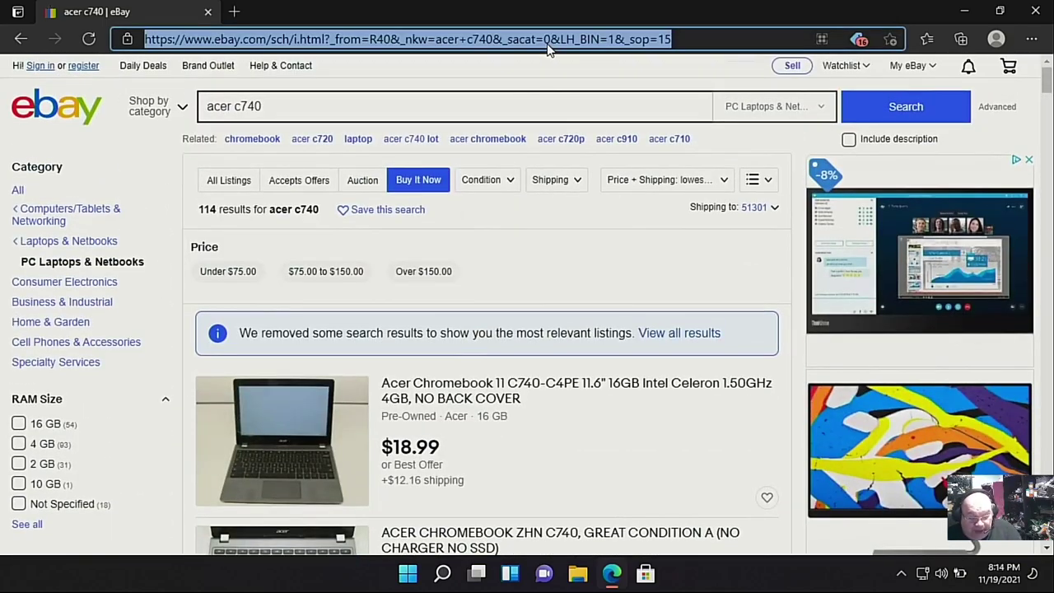
type("newegg")
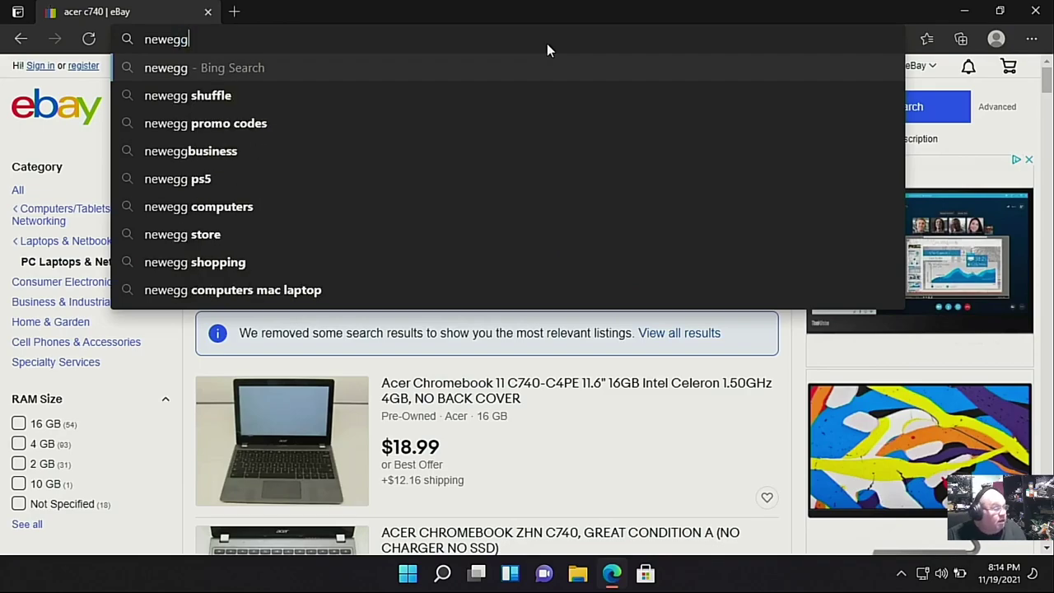
key("Return")
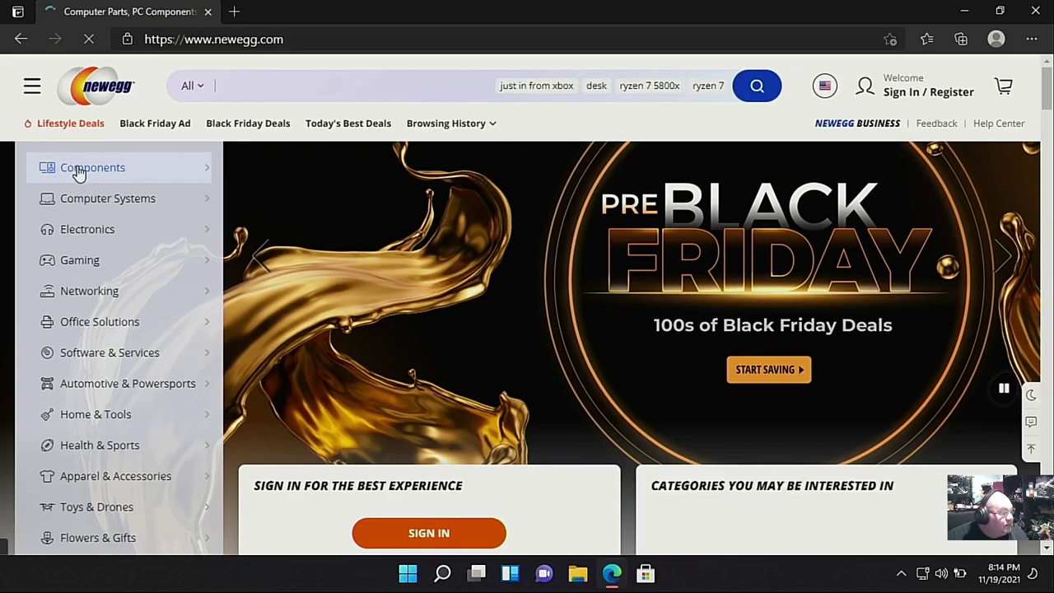
left_click(78, 170)
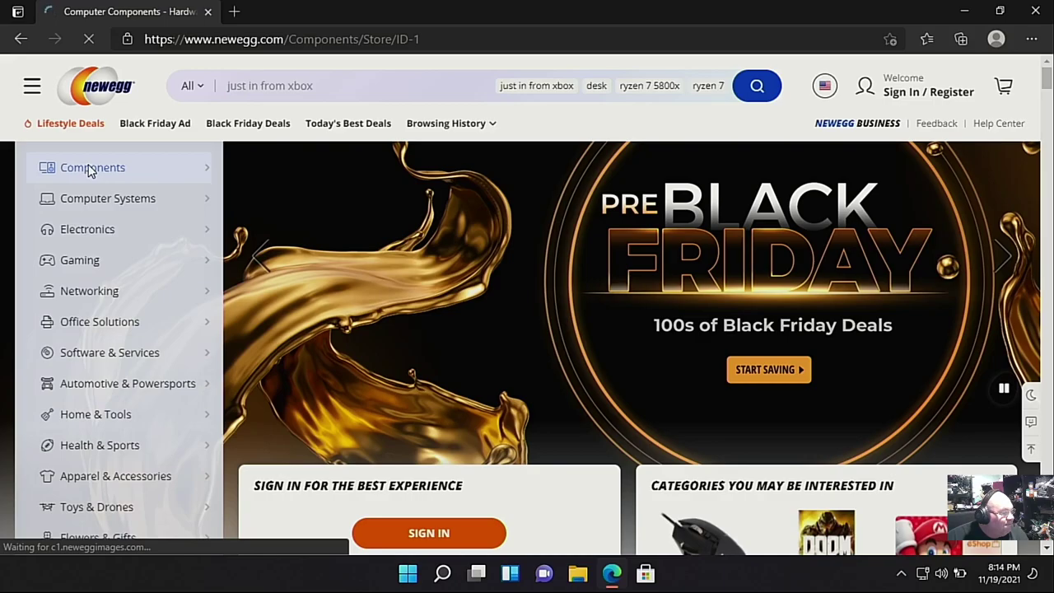
scroll(132, 266, "down", 3)
scroll(136, 258, "up", 3)
scroll(136, 257, "down", 2)
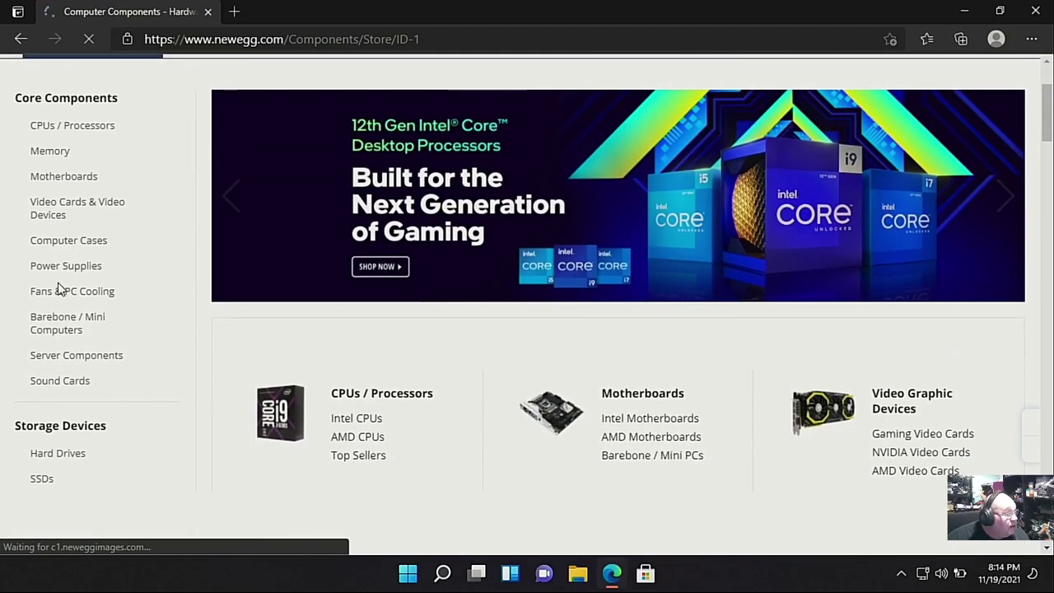
scroll(82, 272, "up", 3)
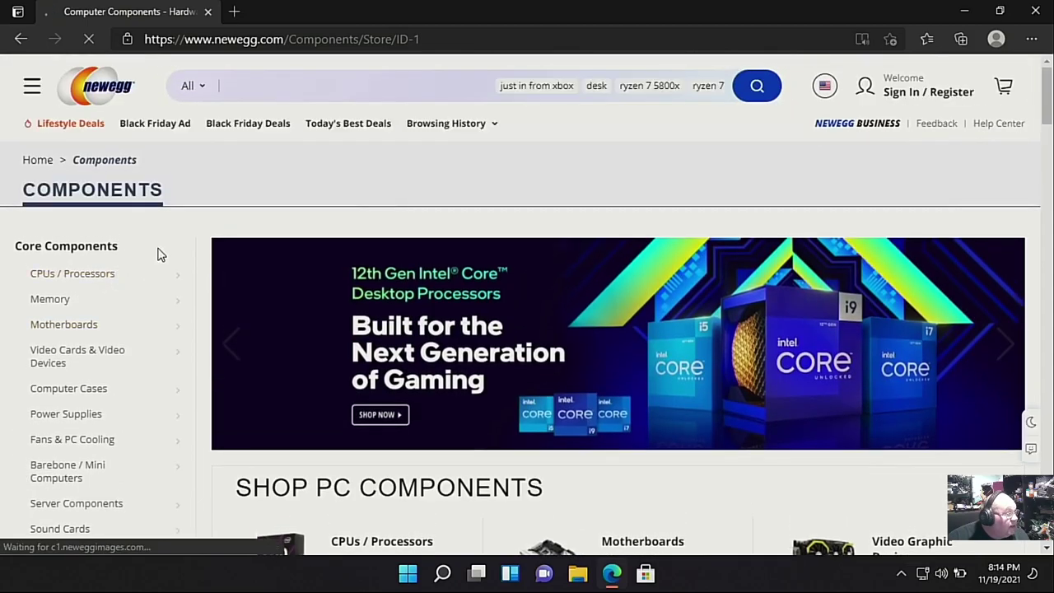
scroll(159, 255, "down", 1)
scroll(157, 246, "up", 1)
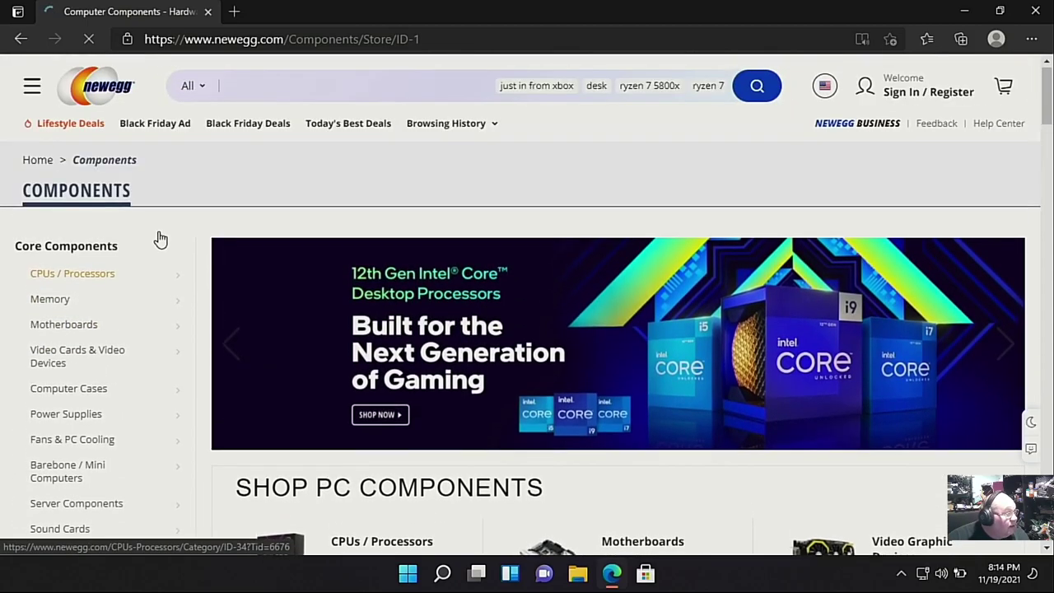
left_click(33, 87)
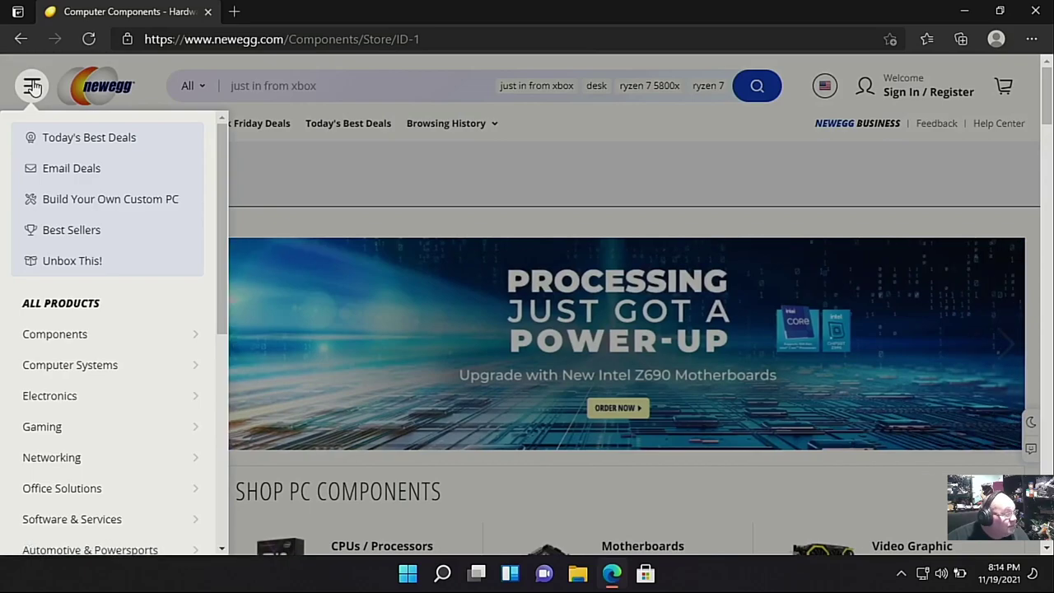
left_click(430, 219)
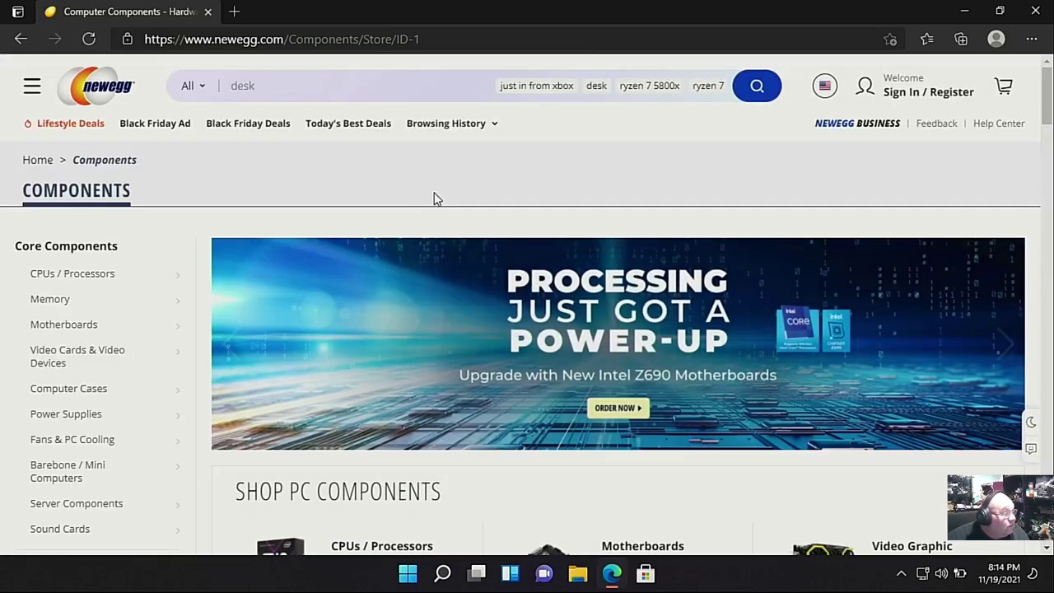
scroll(148, 251, "down", 1)
scroll(148, 252, "down", 3)
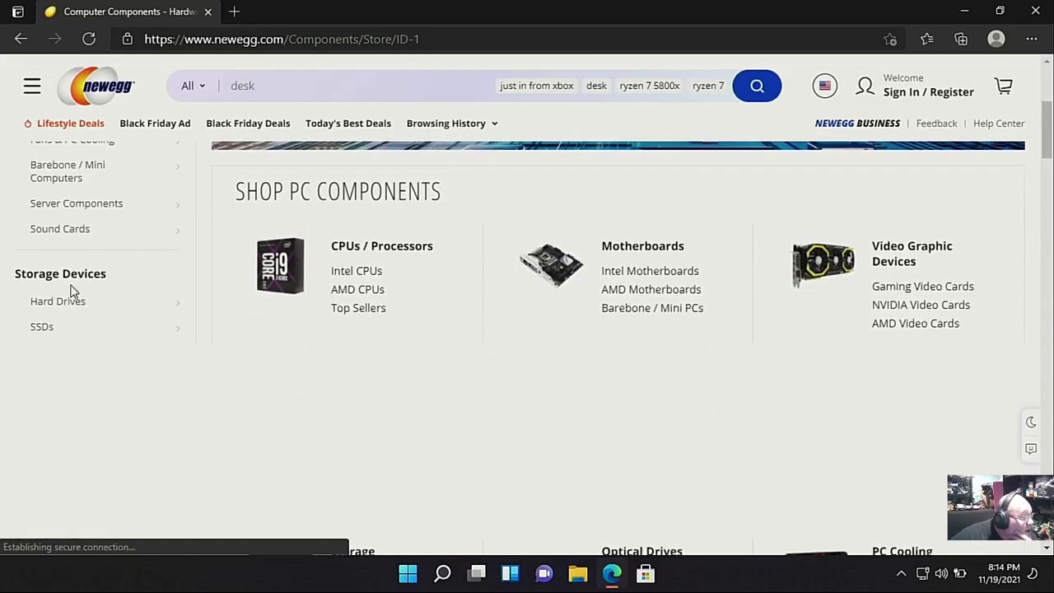
left_click(43, 306)
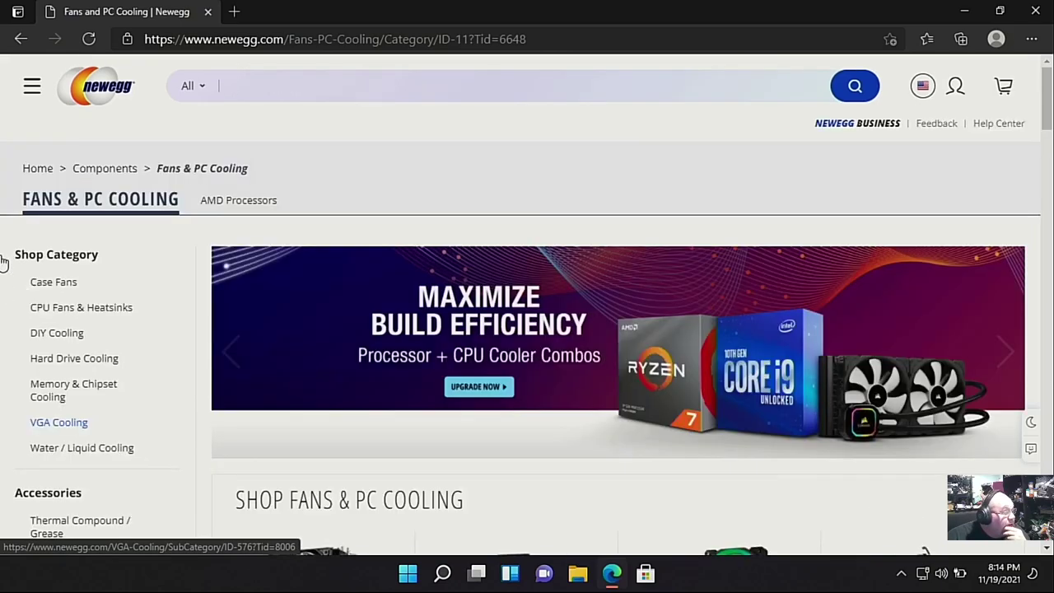
scroll(140, 235, "down", 5)
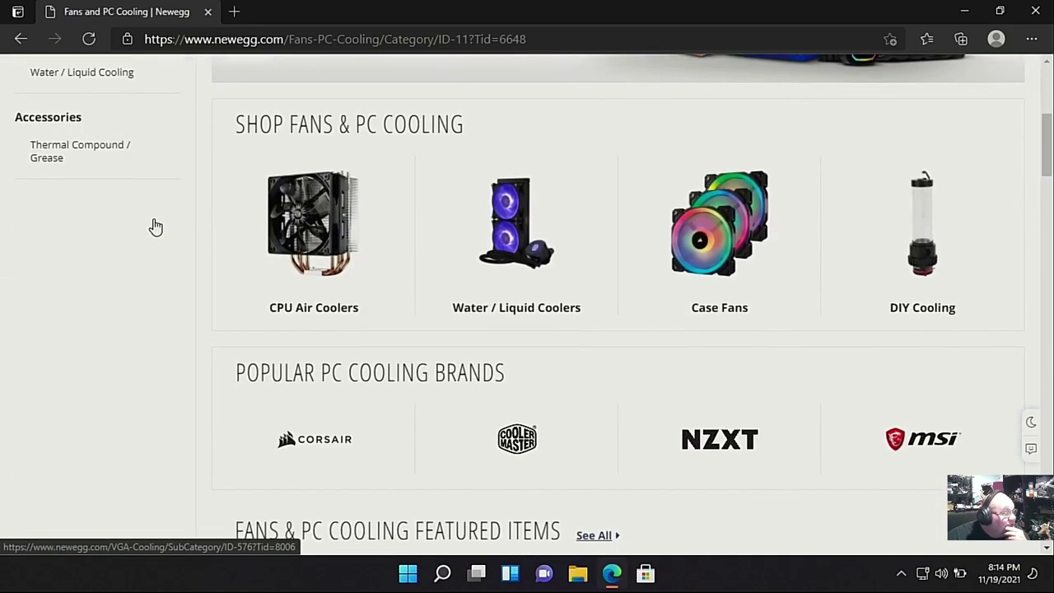
key("alt+Left")
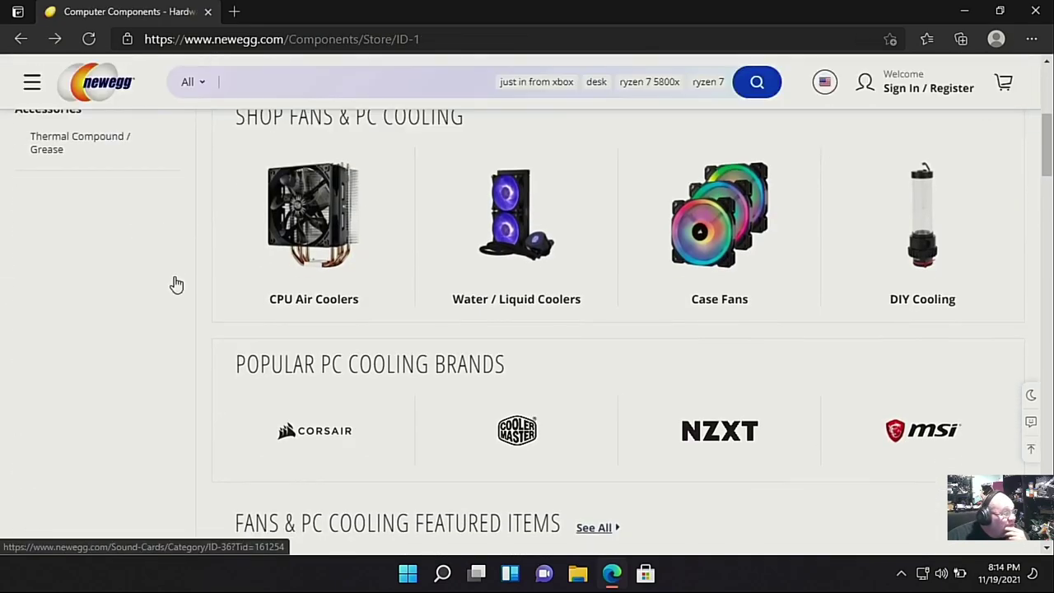
scroll(175, 284, "down", 1)
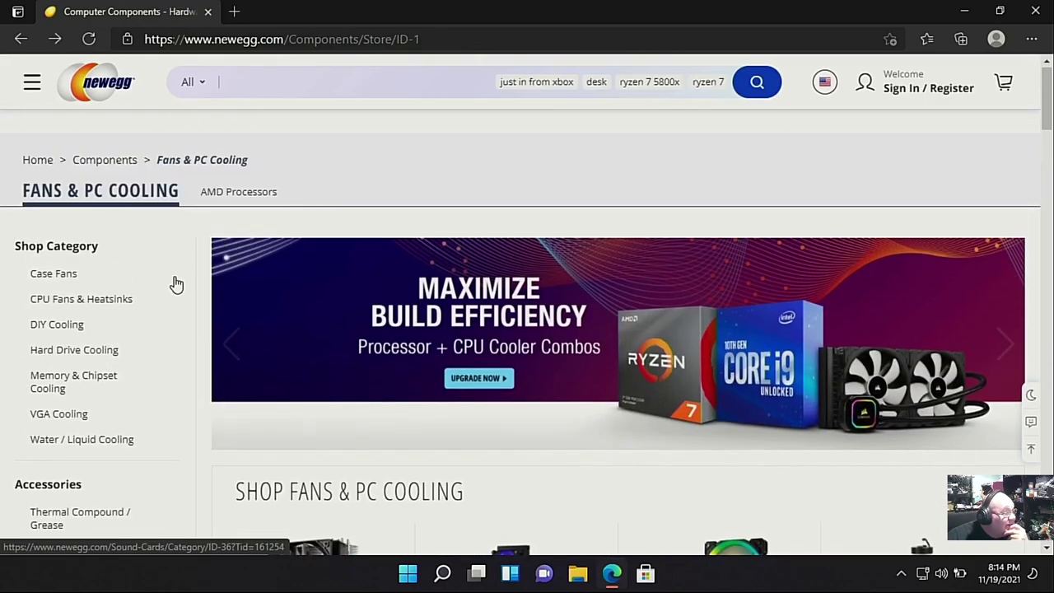
scroll(175, 263, "down", 3)
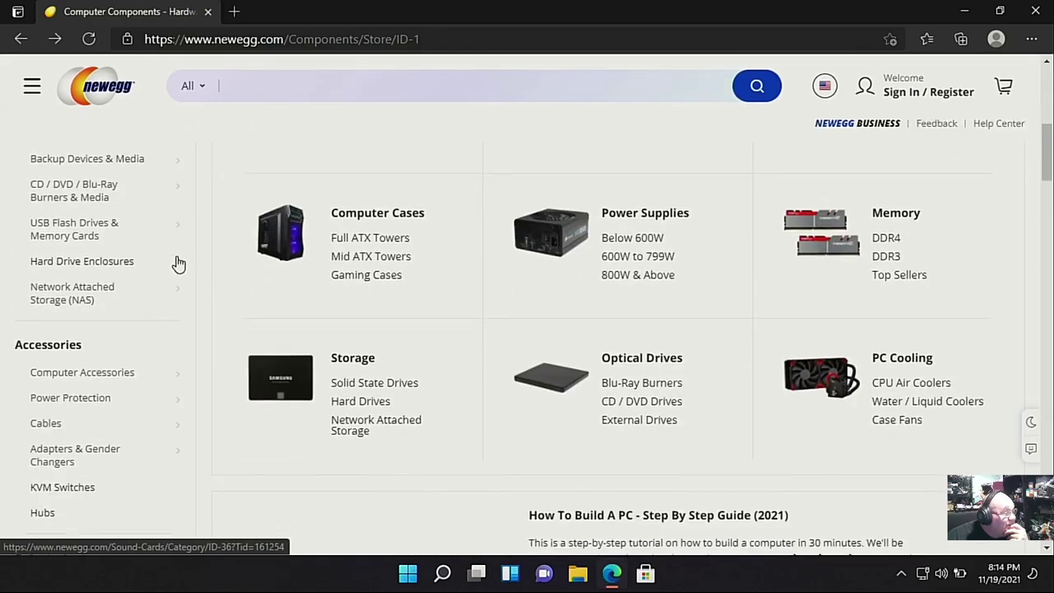
key("alt+Left")
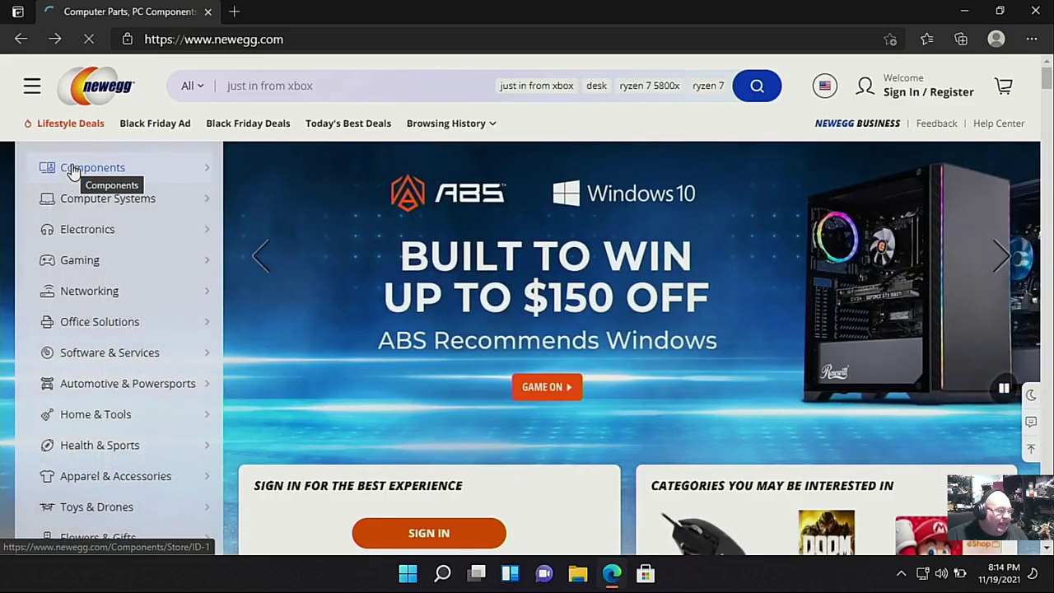
Step: Open the Internal SSDs category under Components and SSDs on the Newegg website
left_click(91, 169)
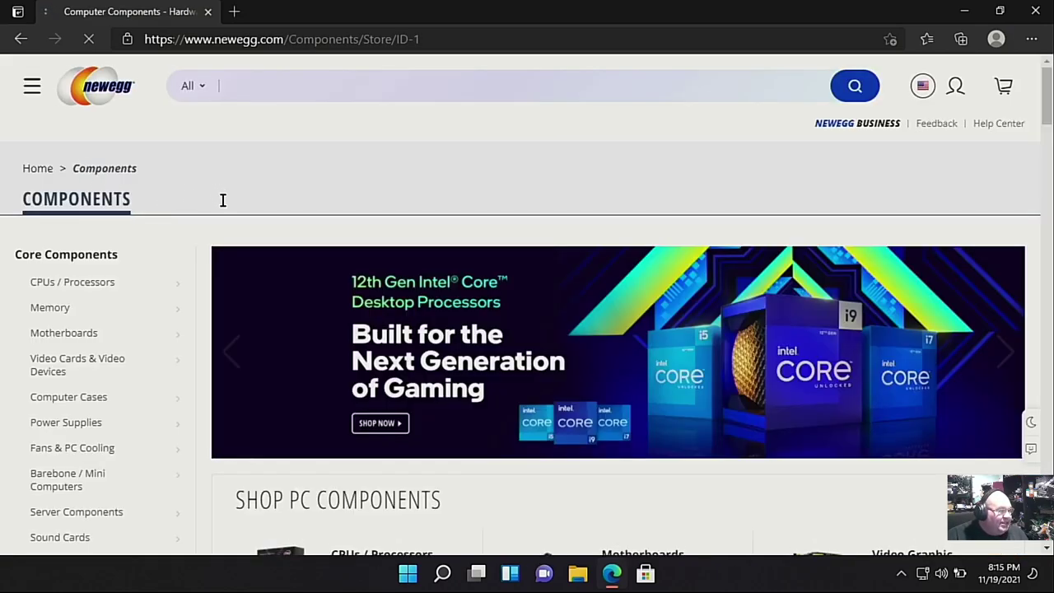
scroll(223, 200, "down", 3)
scroll(209, 233, "down", 1)
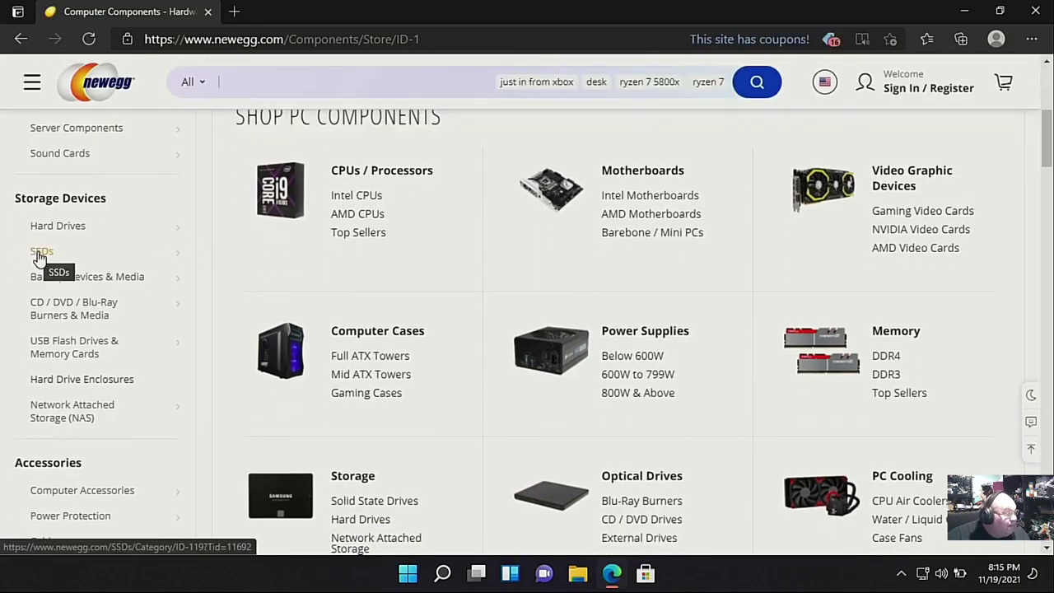
left_click(39, 257)
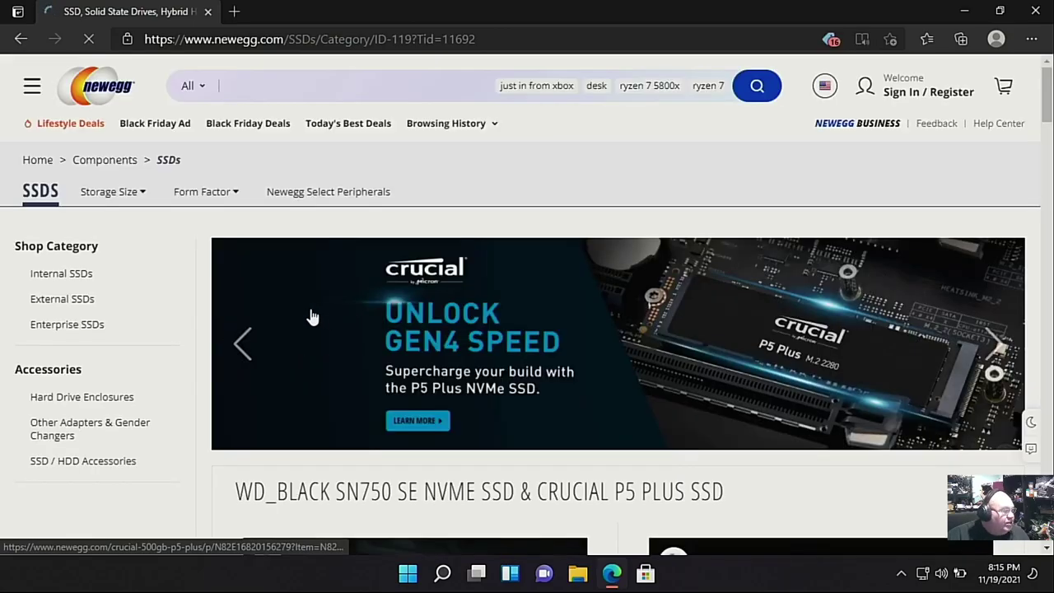
left_click(64, 274)
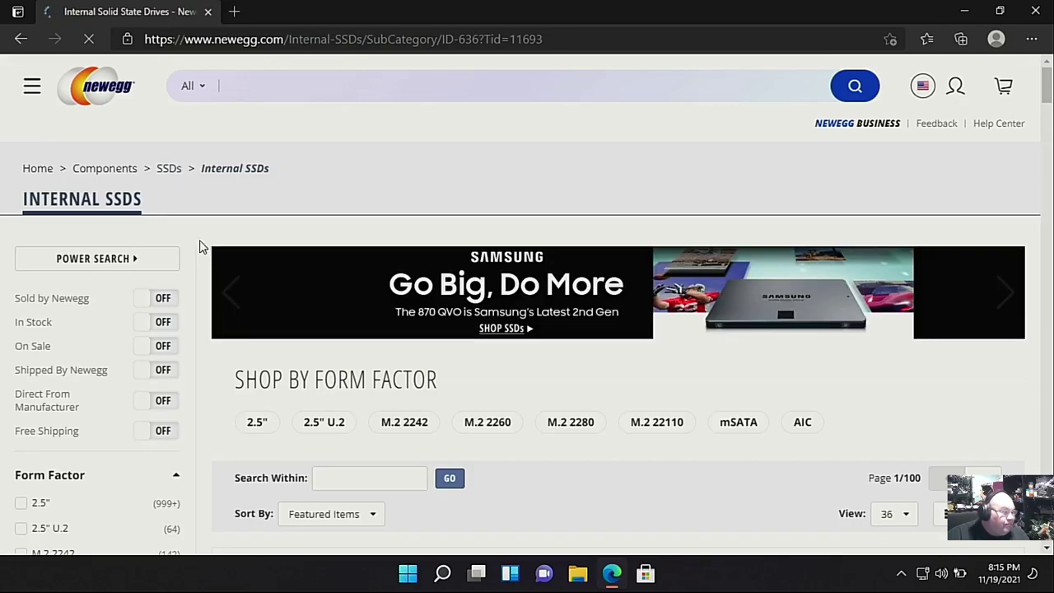
Step: Filter the internal SSDs by the M.2 2242 form factor
scroll(217, 227, "down", 1)
scroll(173, 237, "down", 2)
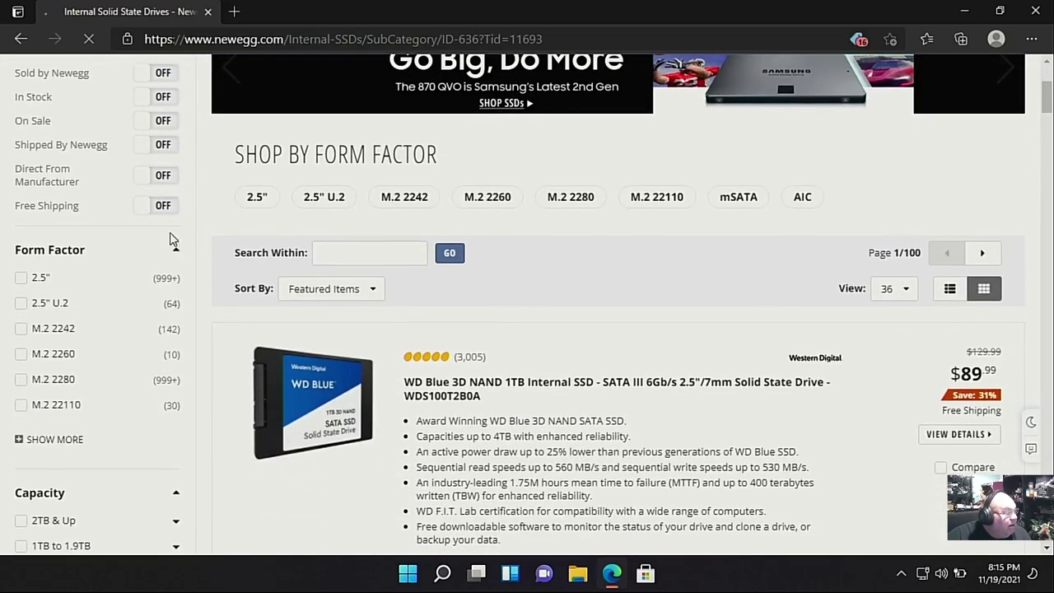
scroll(116, 237, "down", 2)
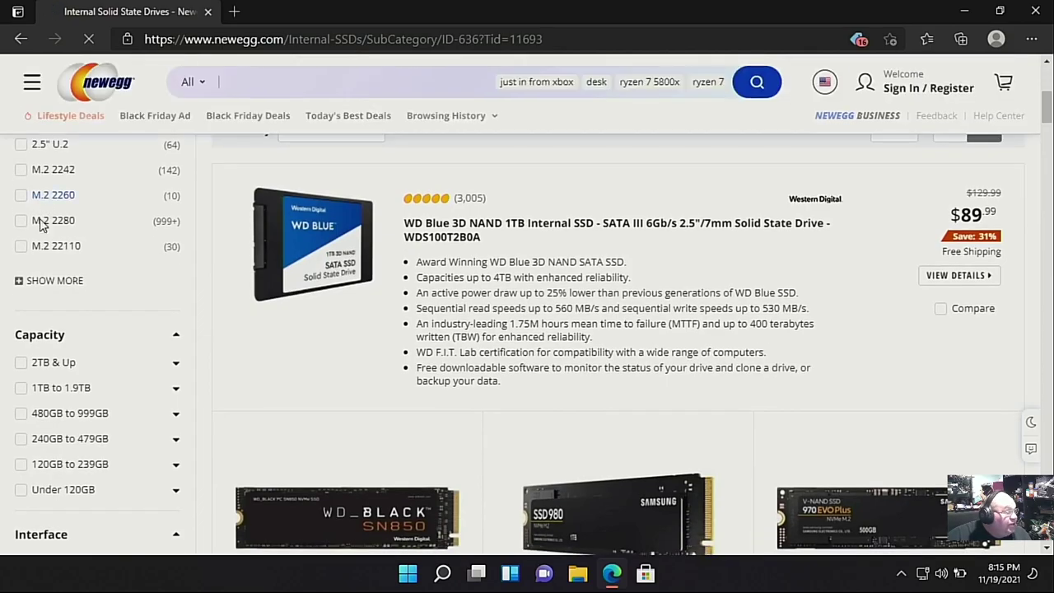
left_click(59, 174)
left_click(152, 281)
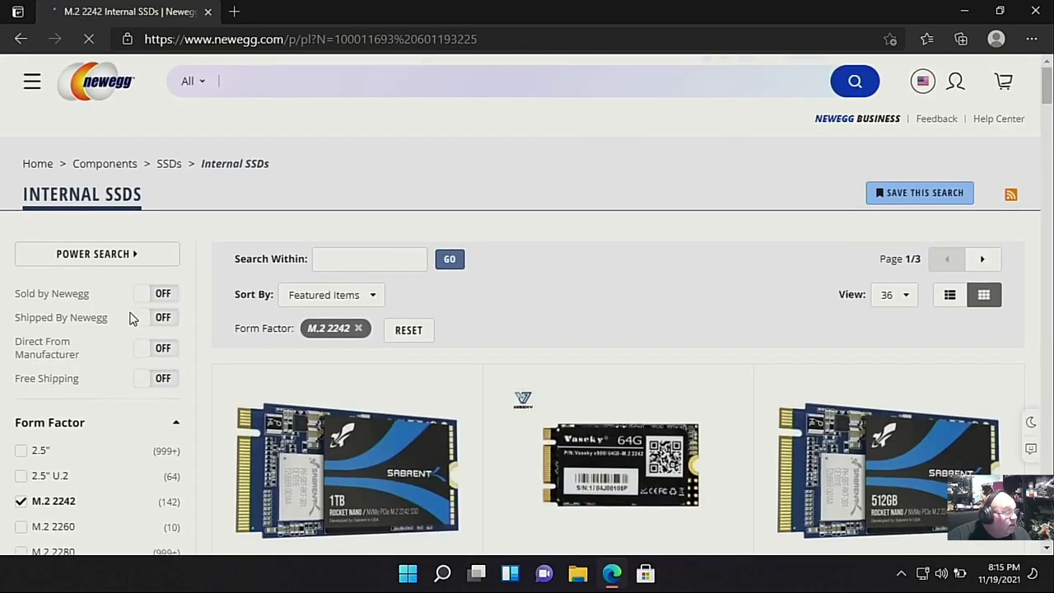
Step: Limit the M.2 2242 drives to a capacity of 120GB to 239GB
scroll(132, 314, "down", 5)
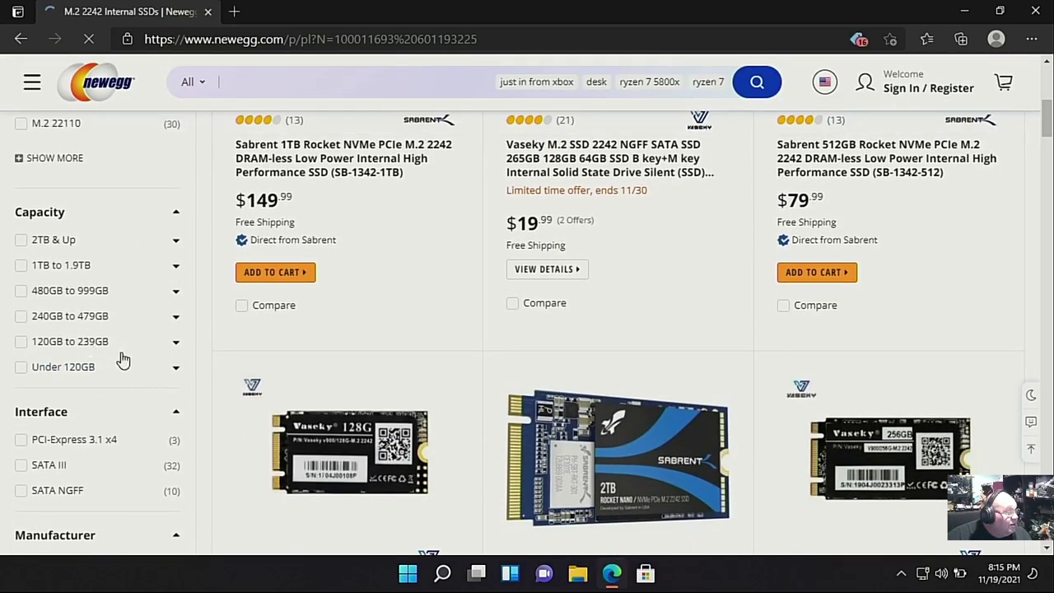
left_click(72, 343)
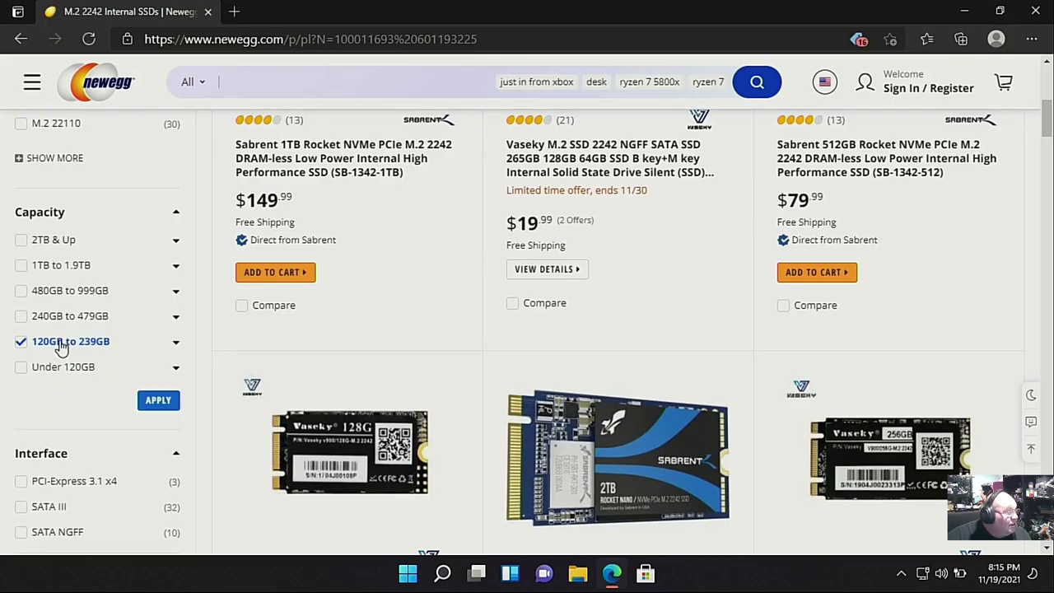
left_click(157, 401)
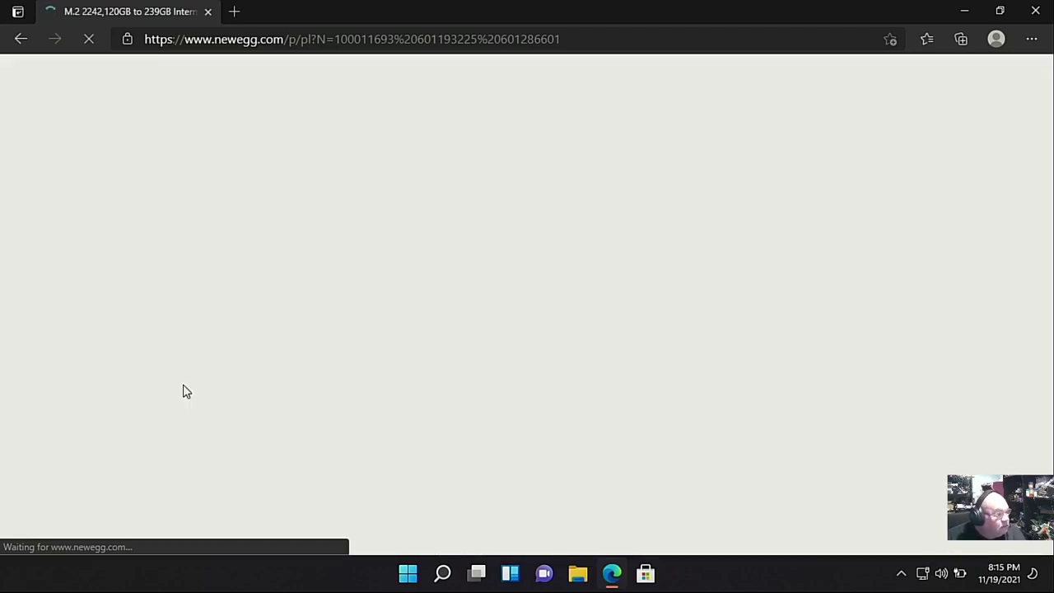
Step: Filter the 120GB to 239GB M.2 2242 drives by the SATA III interface
scroll(177, 352, "down", 3)
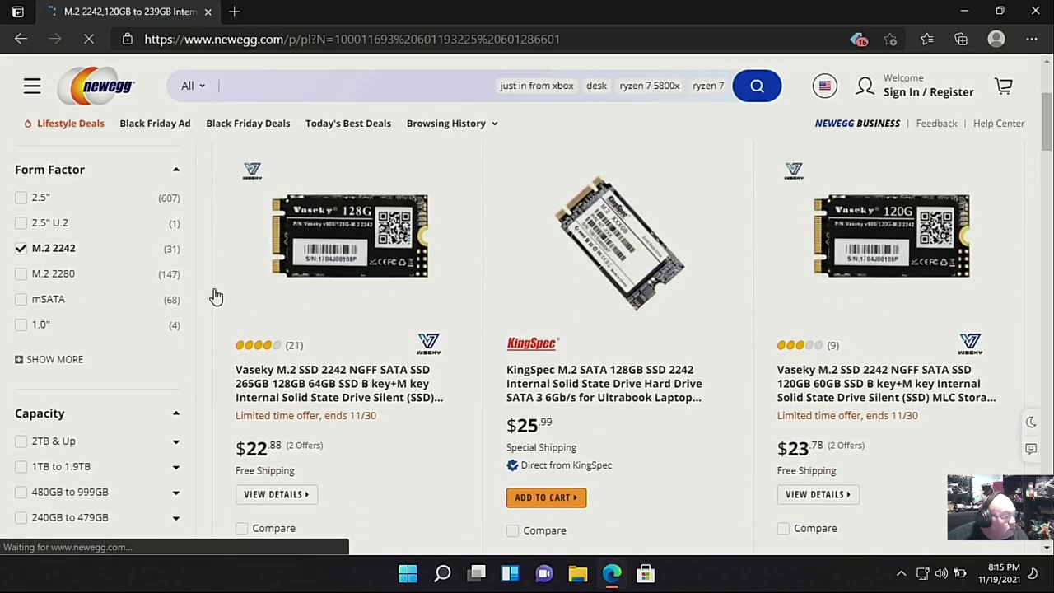
scroll(216, 297, "down", 5)
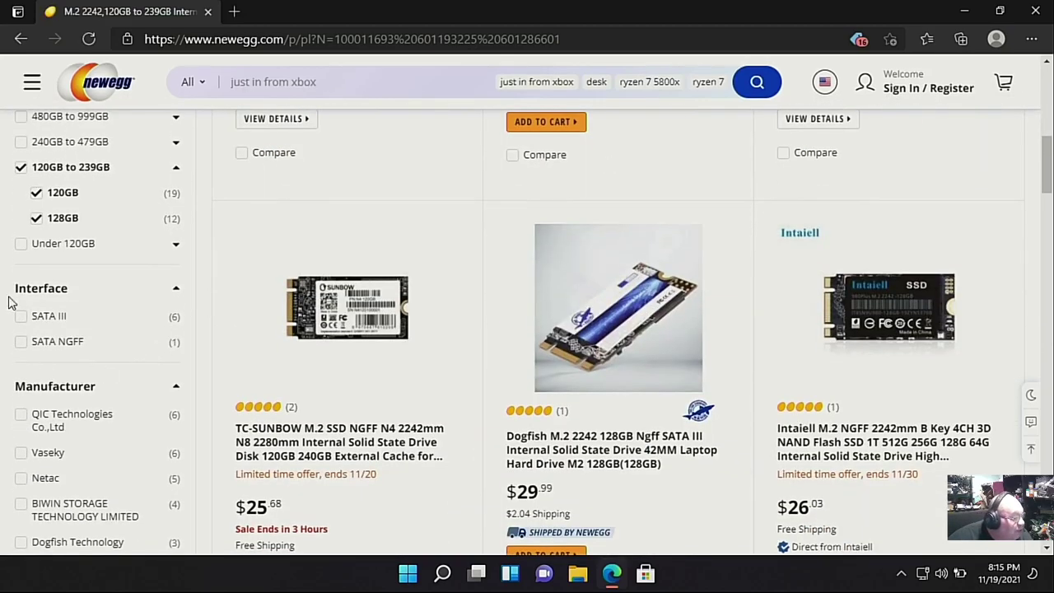
left_click(26, 323)
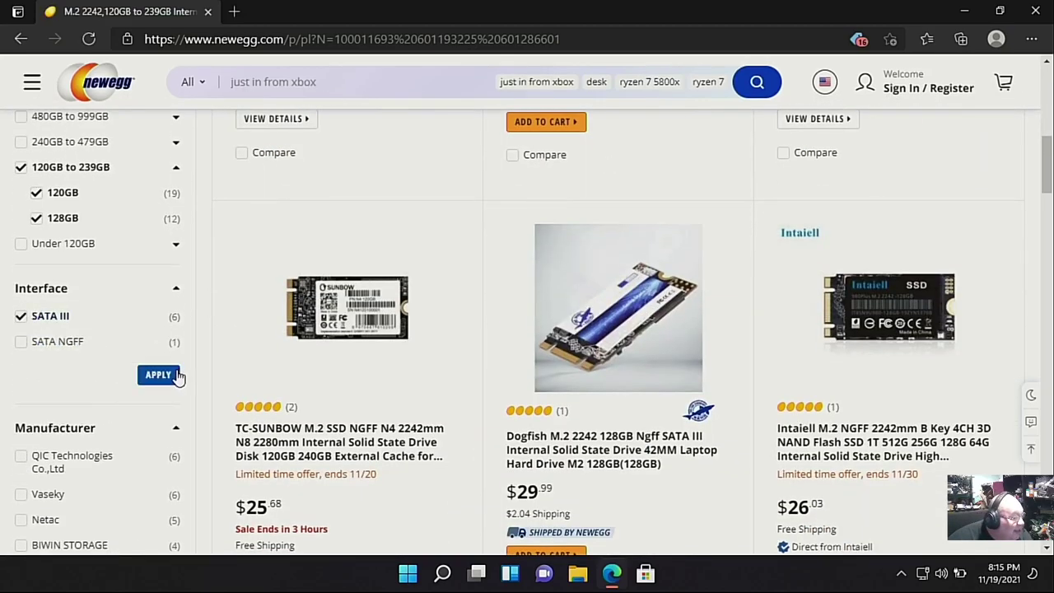
left_click(158, 377)
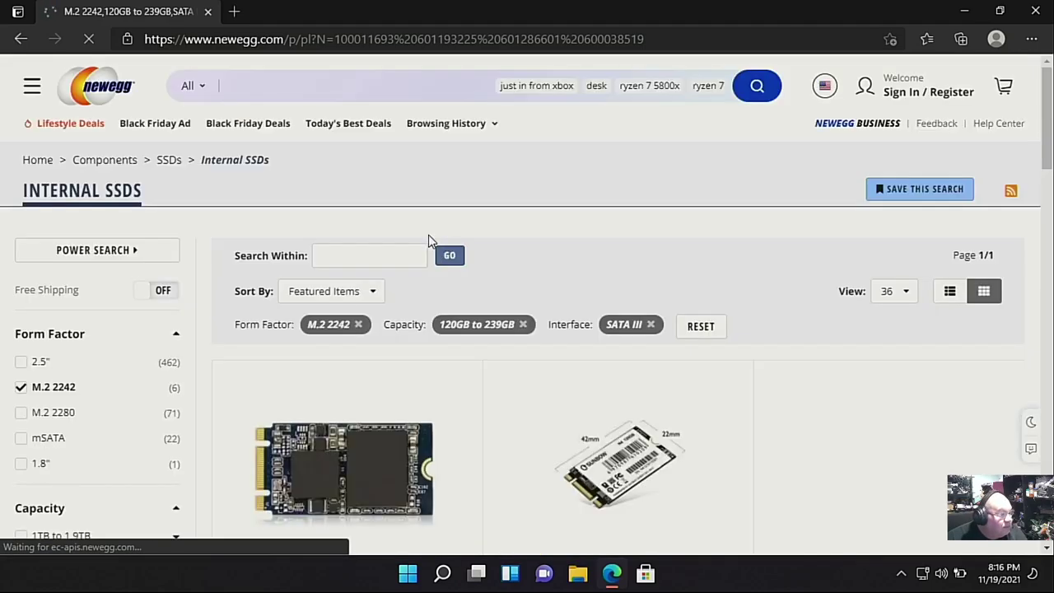
Step: Sort the filtered SSDs by lowest price and look over the listed drives and their prices
left_click(362, 293)
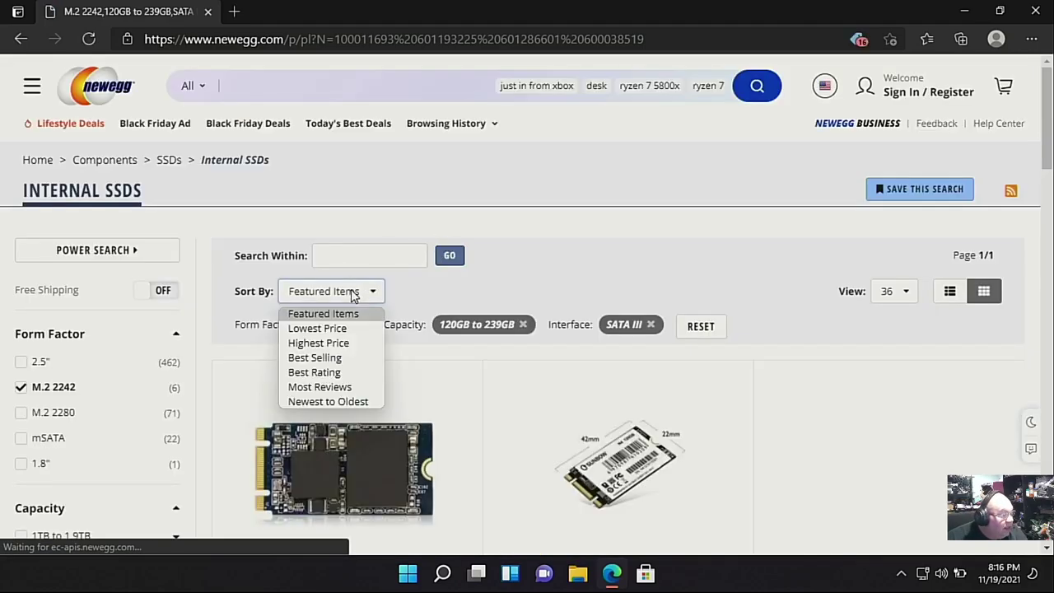
left_click(327, 328)
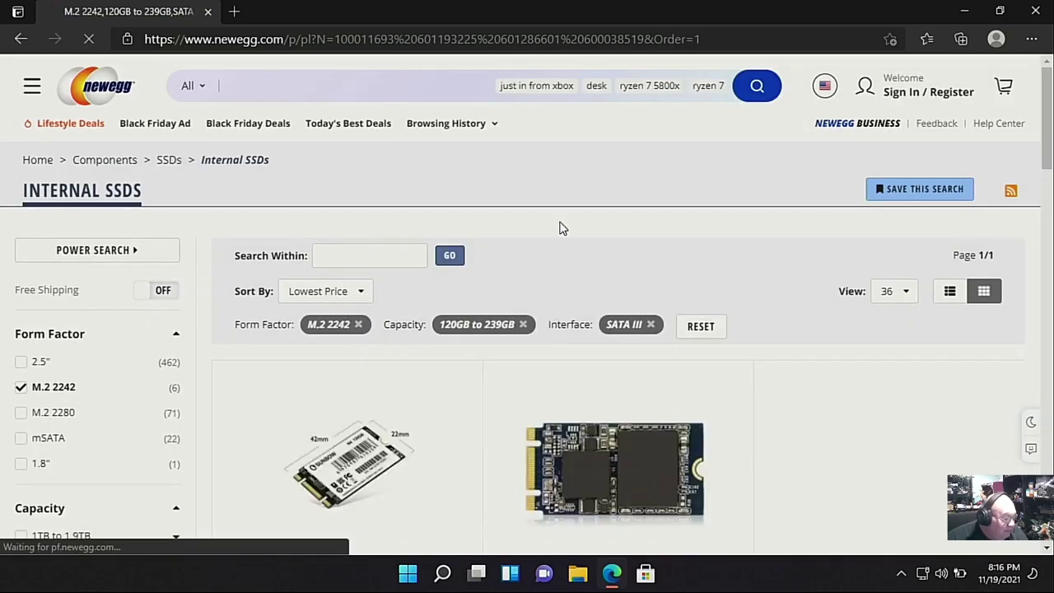
scroll(559, 228, "down", 3)
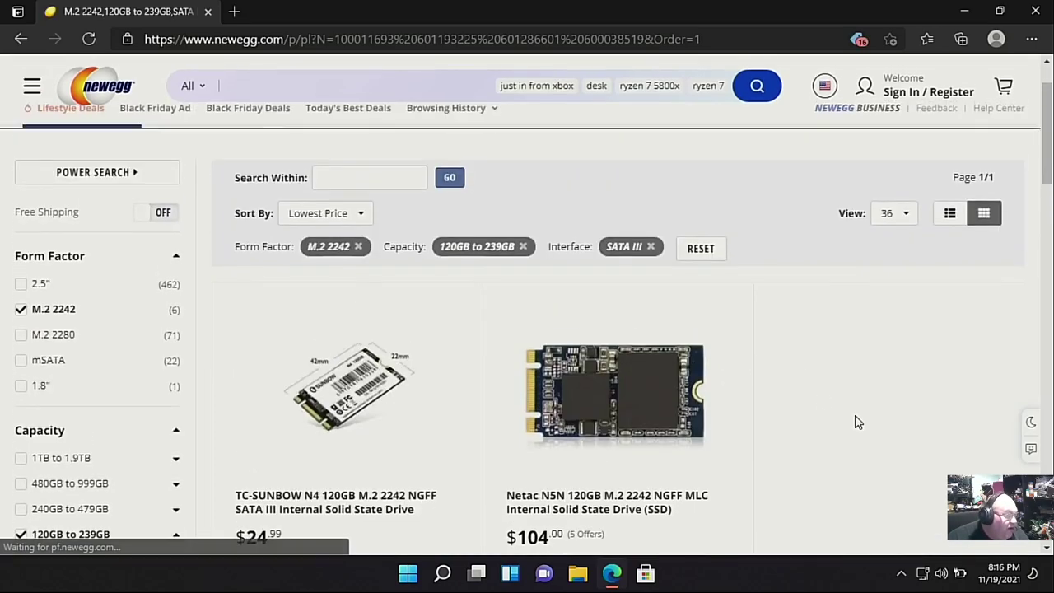
scroll(872, 392, "down", 1)
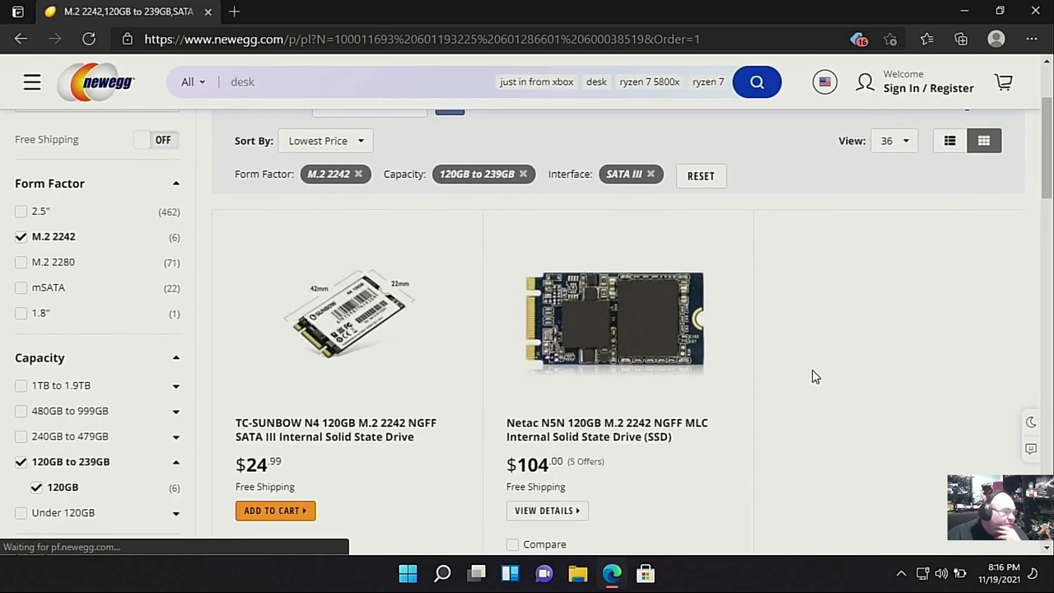
scroll(813, 376, "up", 1)
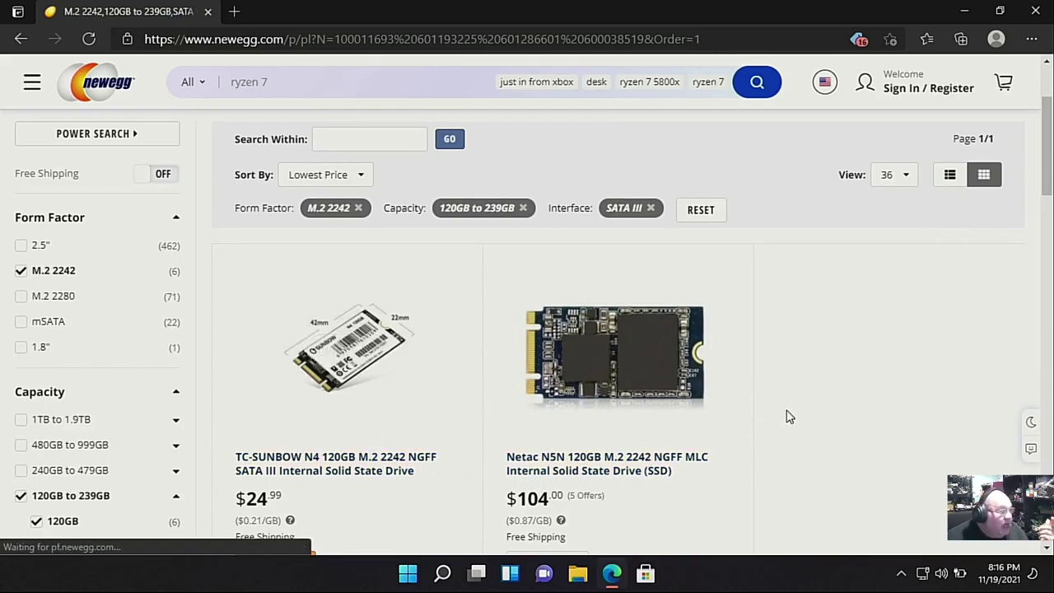
scroll(817, 417, "down", 3)
scroll(792, 421, "up", 5)
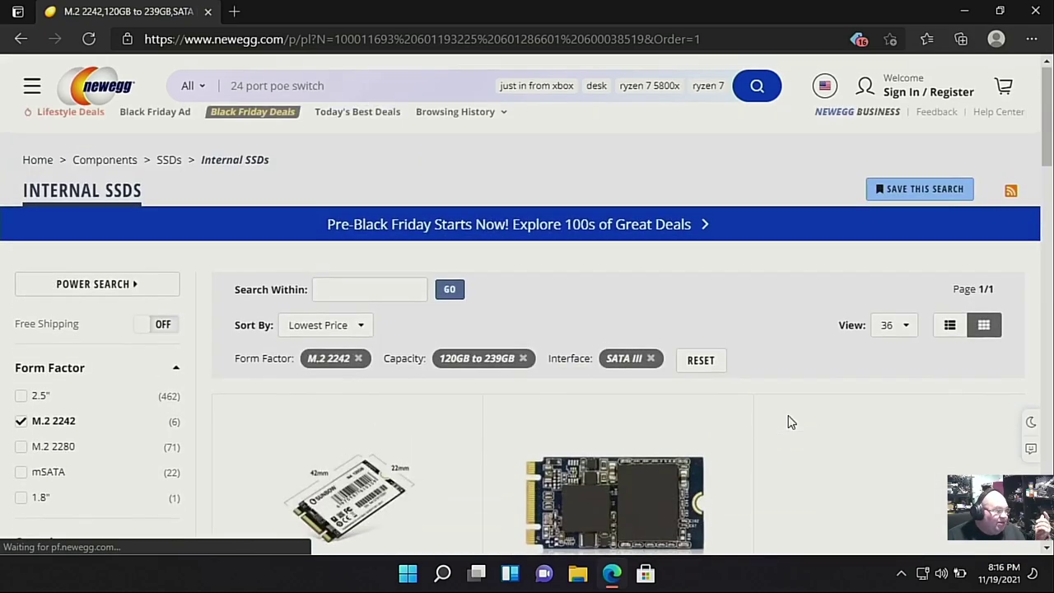